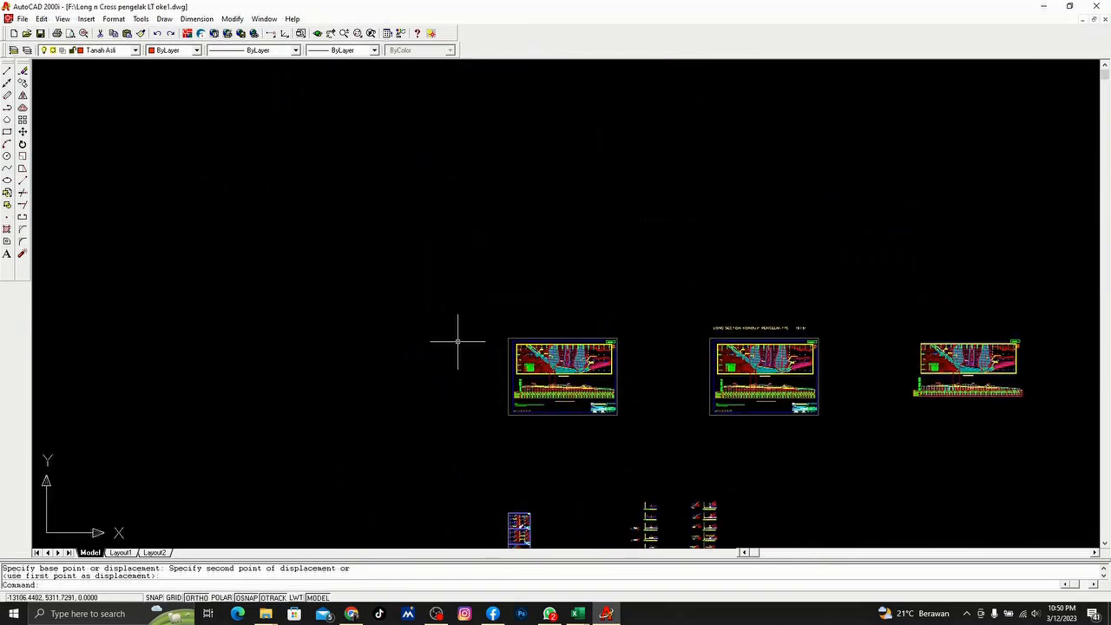
# Step: Examine the existing long section sheets and the columns of cross sections in the drawing
pyautogui.scroll(4, 338, 286)
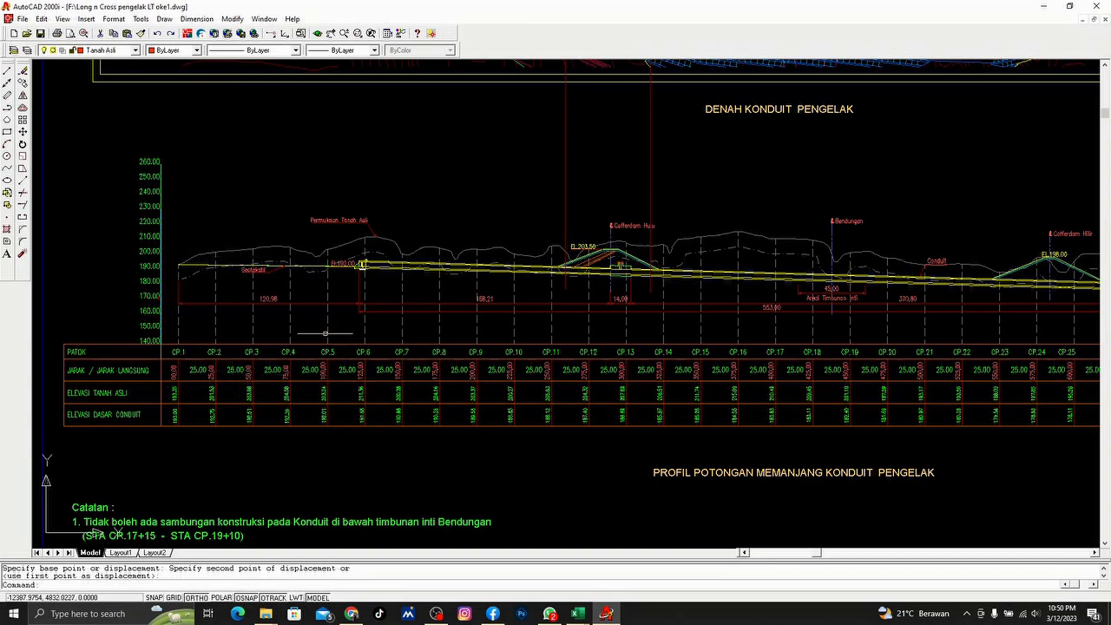
pyautogui.scroll(-6, 341, 331)
pyautogui.moveTo(764, 449); pyautogui.dragTo(359, 280, button='middle')
pyautogui.scroll(4, 332, 300)
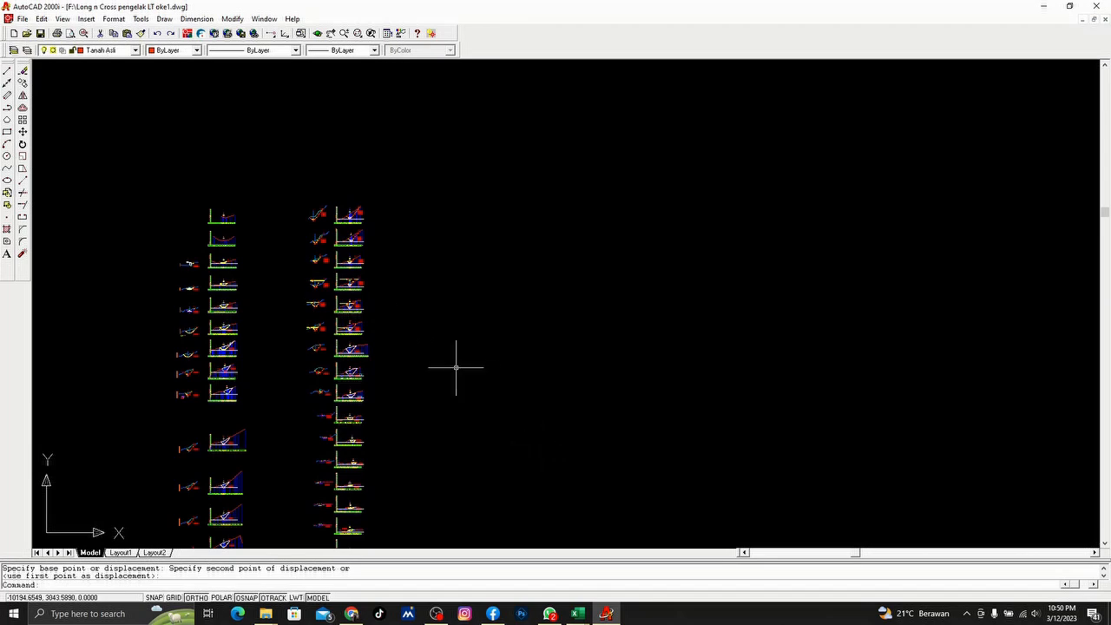
pyautogui.scroll(-1, 517, 361)
pyautogui.scroll(-1, 613, 387)
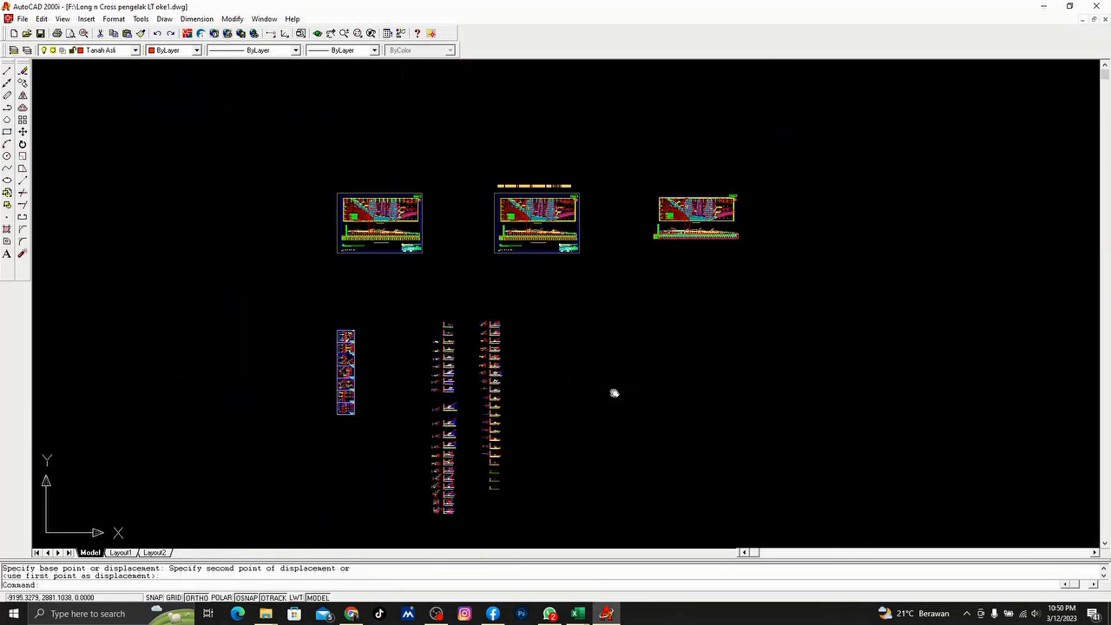
pyautogui.moveTo(613, 387); pyautogui.dragTo(300, 358, button='middle')
pyautogui.moveTo(552, 339); pyautogui.dragTo(292, 335, button='middle')
pyautogui.moveTo(162, 286); pyautogui.dragTo(374, 298, button='middle')
# Step: Switch to the CROSS PENGELAK TUGU workbook in Excel and inspect the distance lookup formula in AM9 of Data Cross
pyautogui.click(577, 613)
pyautogui.click(629, 573)
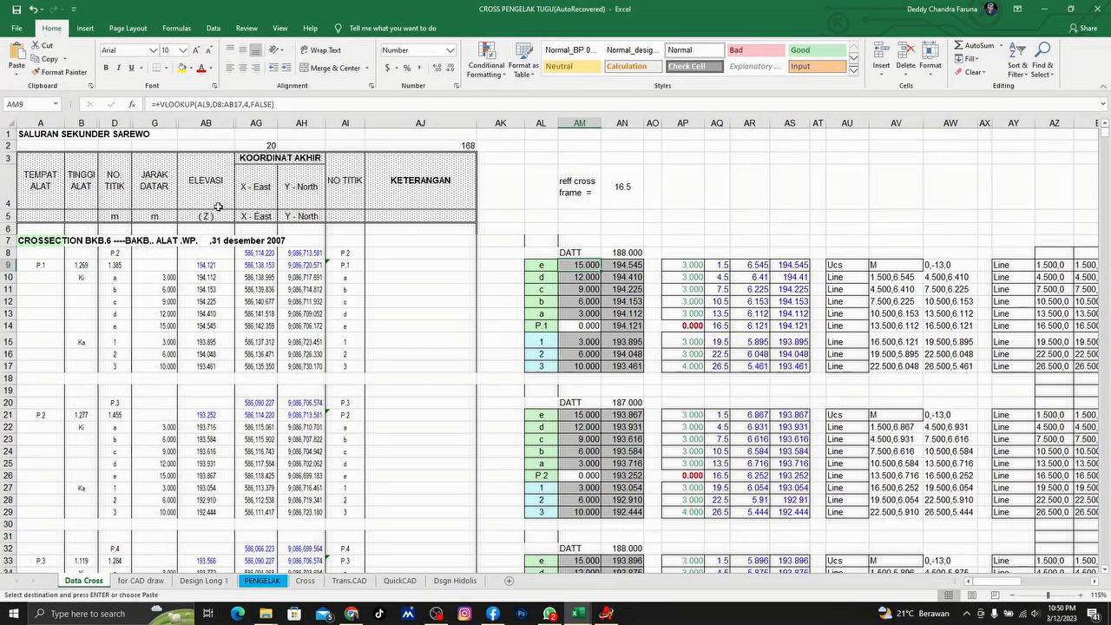
pyautogui.click(583, 274)
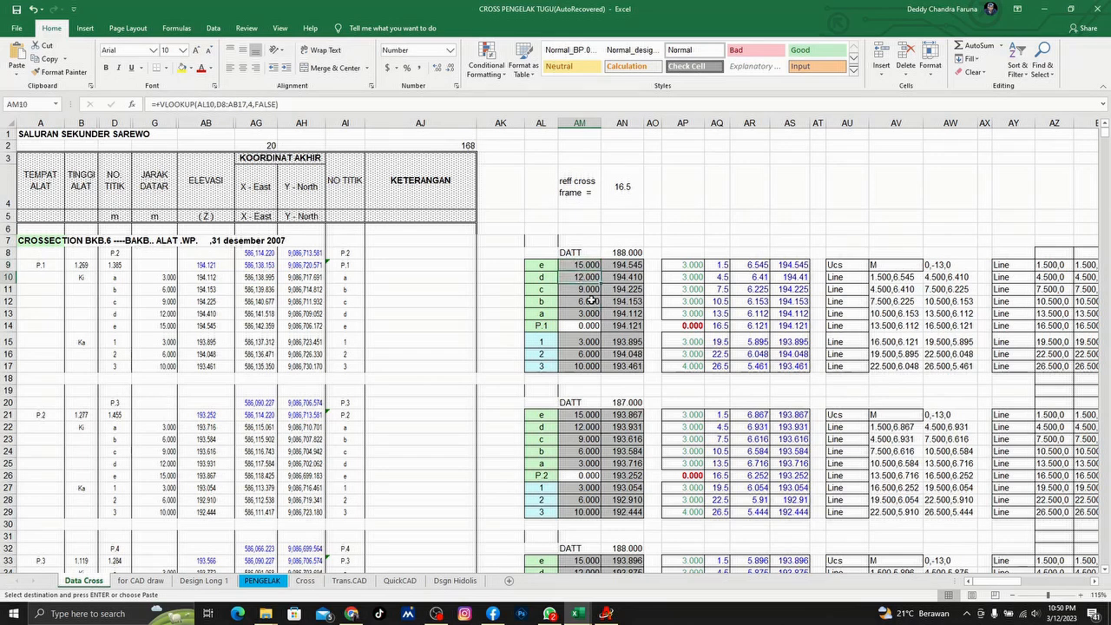
pyautogui.click(572, 269)
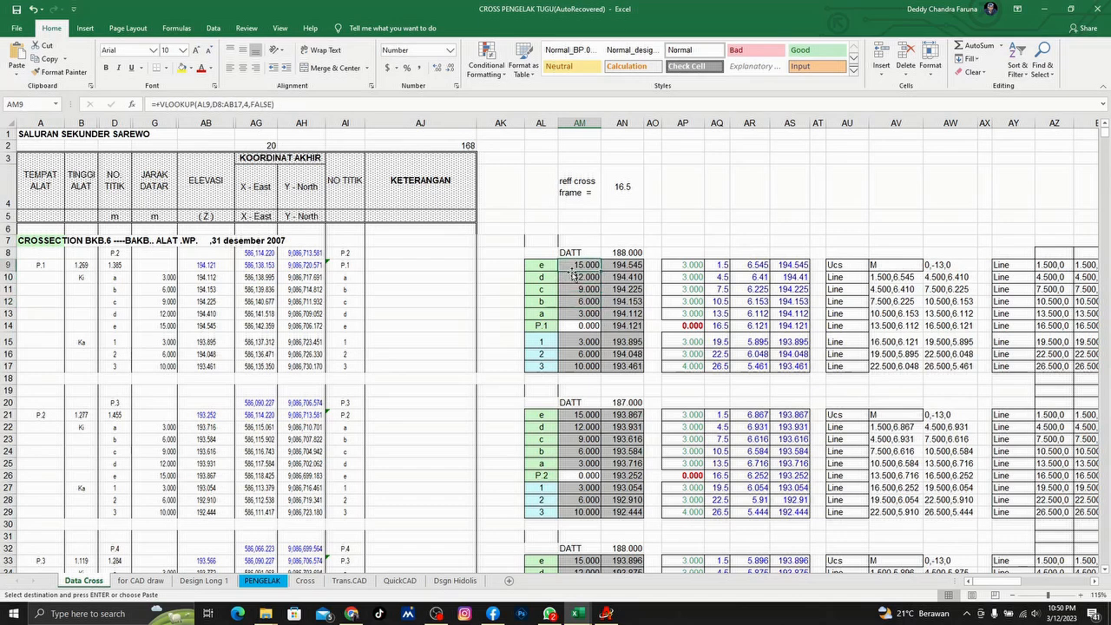
pyautogui.click(206, 104)
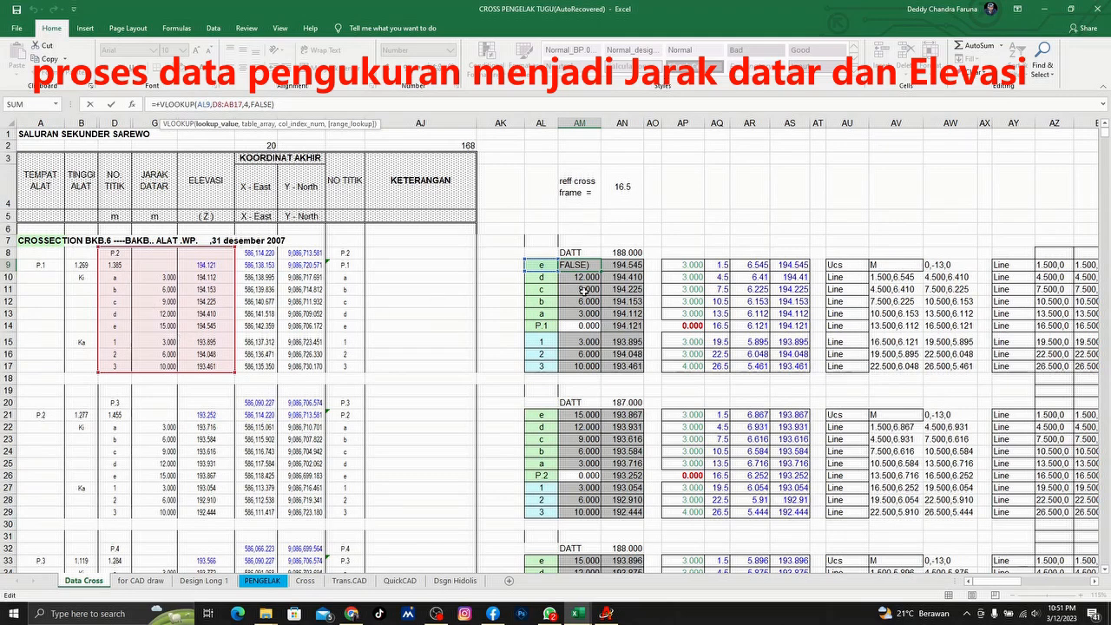
pyautogui.press('Escape')
# Step: Examine the point names in AL9:AL15, the spacing formula in AP10 and the adjoining drawing-command columns
pyautogui.click(545, 266)
pyautogui.click(544, 277)
pyautogui.click(545, 290)
pyautogui.click(545, 302)
pyautogui.click(545, 277)
pyautogui.click(546, 264)
pyautogui.click(544, 278)
pyautogui.click(544, 290)
pyautogui.click(544, 302)
pyautogui.click(544, 314)
pyautogui.click(544, 326)
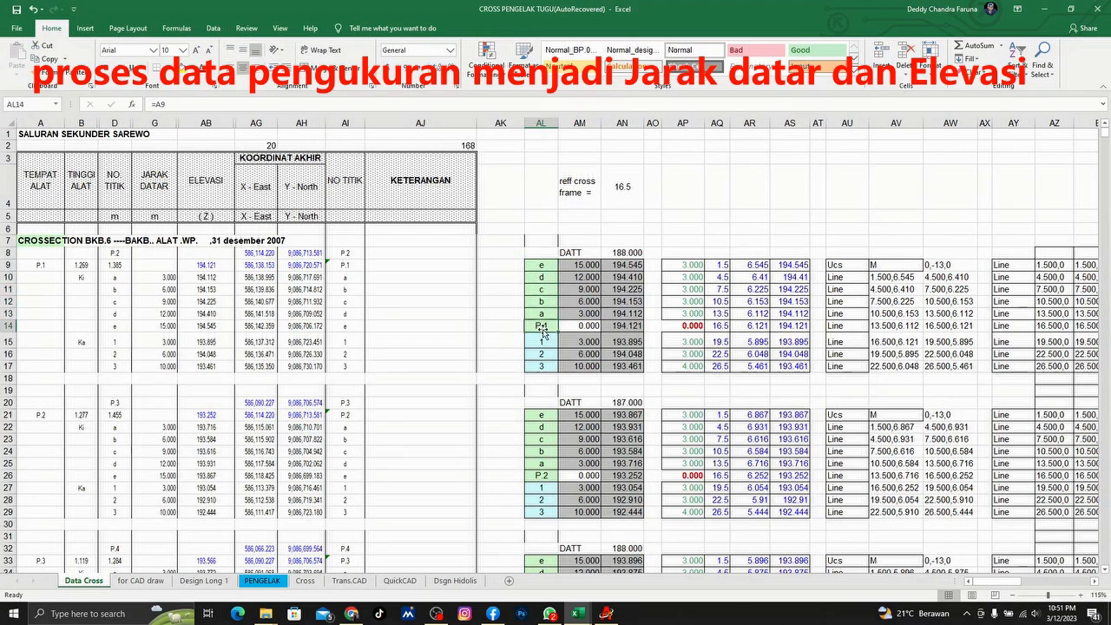
pyautogui.click(546, 338)
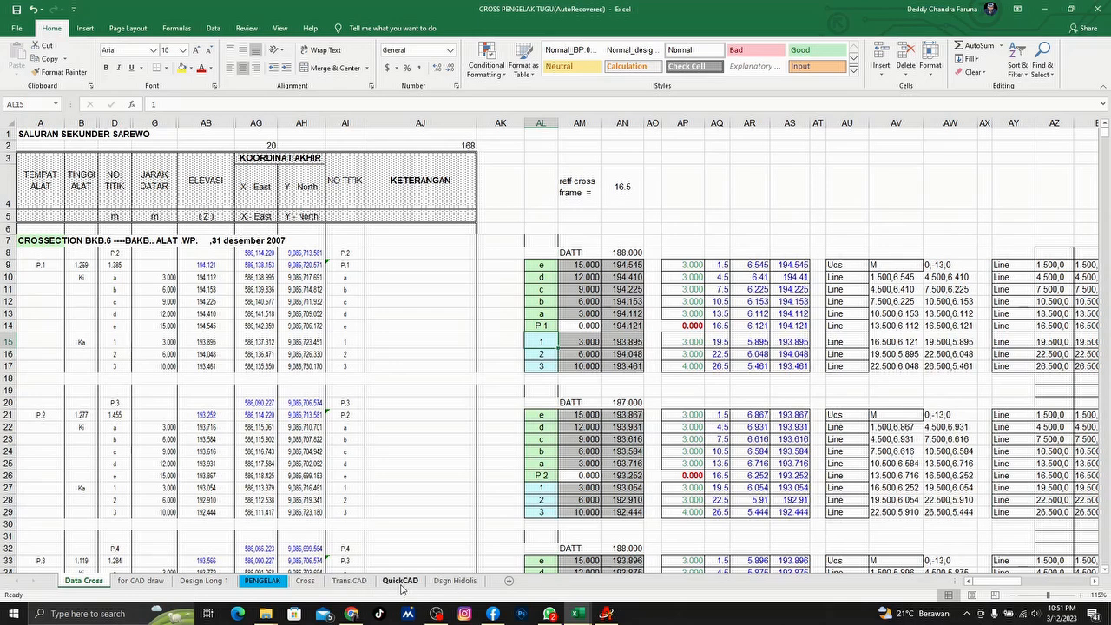
pyautogui.click(700, 278)
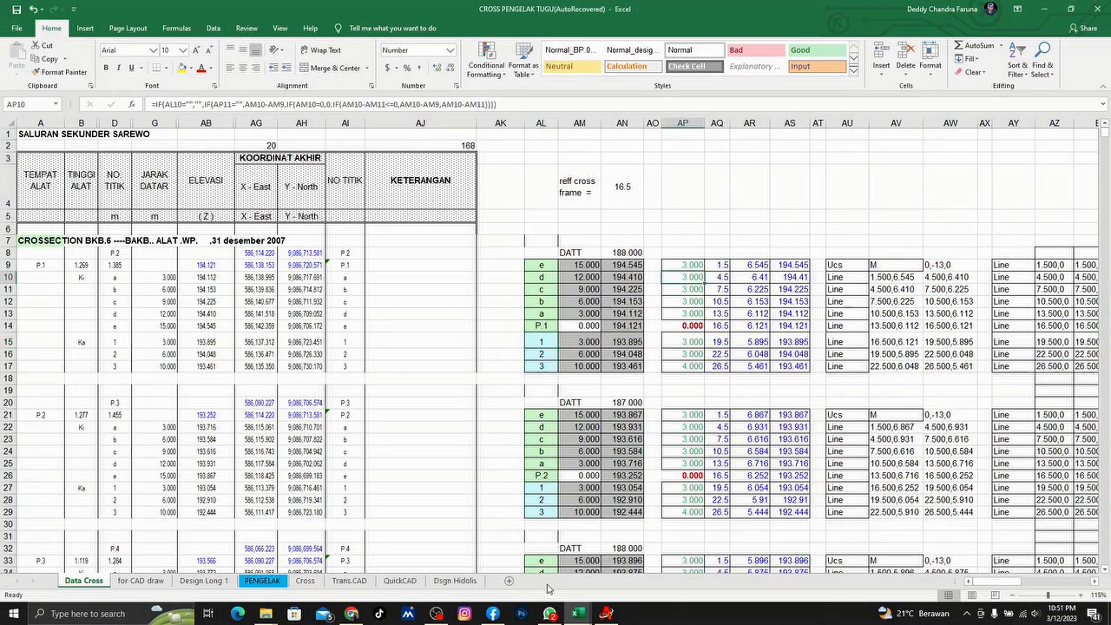
pyautogui.moveTo(1007, 586); pyautogui.dragTo(1026, 582)
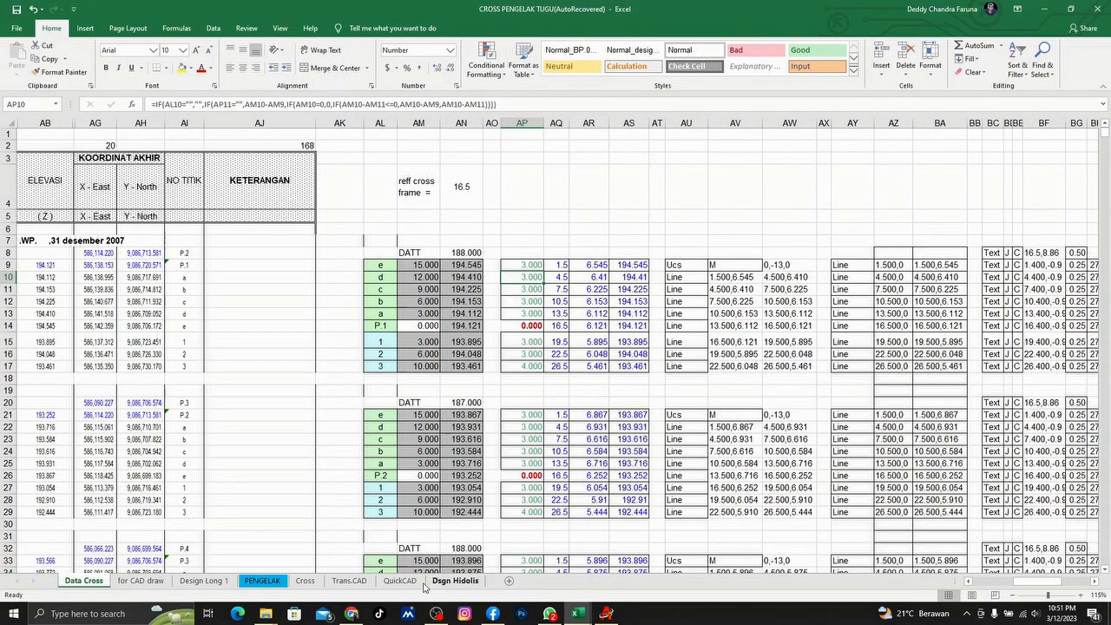
# Step: Copy the UCS and Line command block B17:H662 from the QuickCAD sheet
pyautogui.click(395, 582)
pyautogui.scroll(-2, 345, 356)
pyautogui.scroll(2, 346, 343)
pyautogui.scroll(-3, 345, 339)
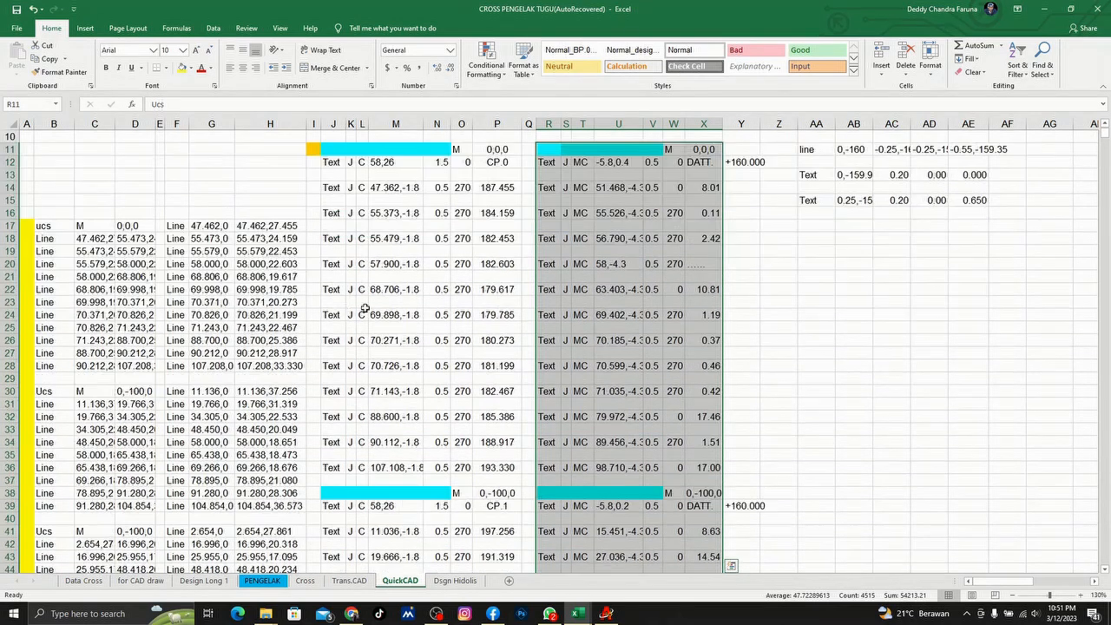
pyautogui.moveTo(48, 227); pyautogui.dragTo(295, 423)
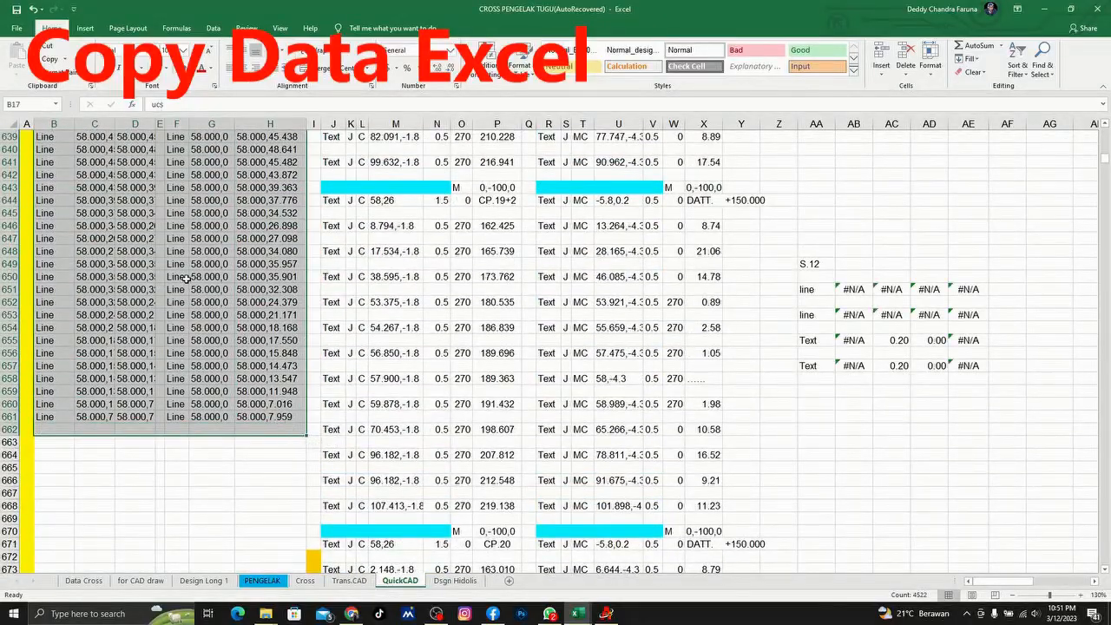
pyautogui.rightClick(186, 277)
pyautogui.click(243, 304)
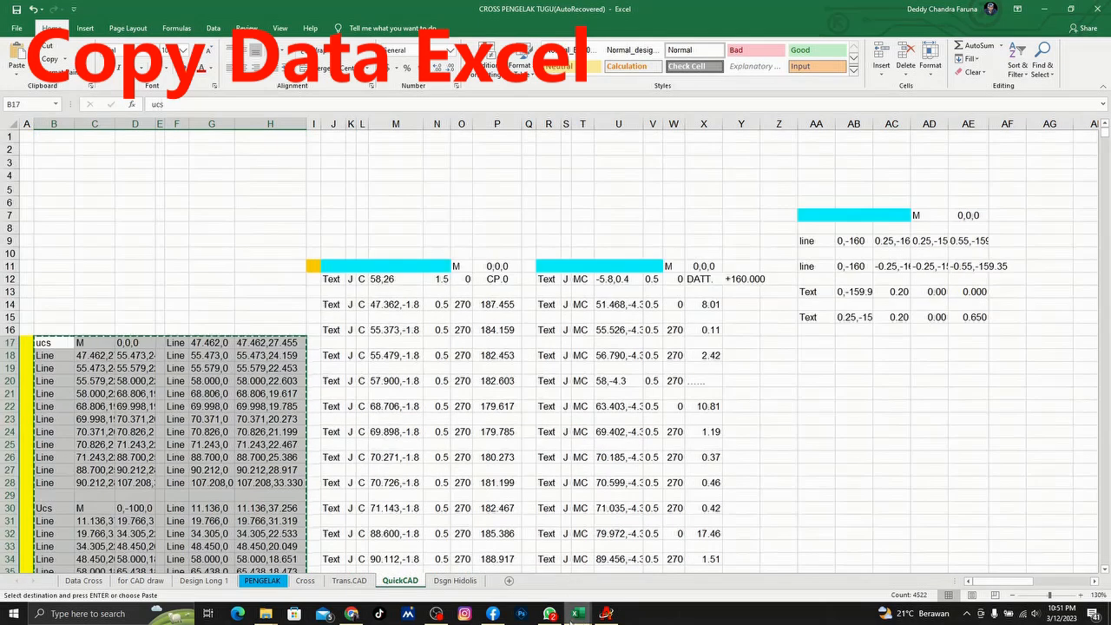
# Step: Switch to AutoCAD and move the UCS origin to the first cross-section frame's corner on the +160.000 datum line
pyautogui.click(606, 613)
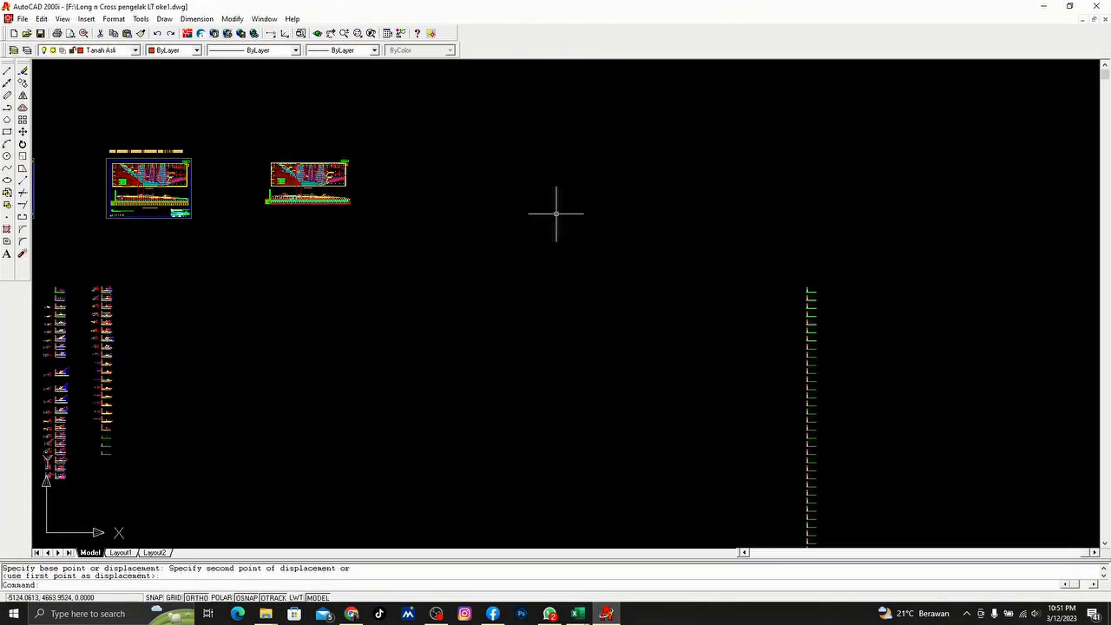
pyautogui.scroll(10, 843, 298)
pyautogui.scroll(8, 544, 265)
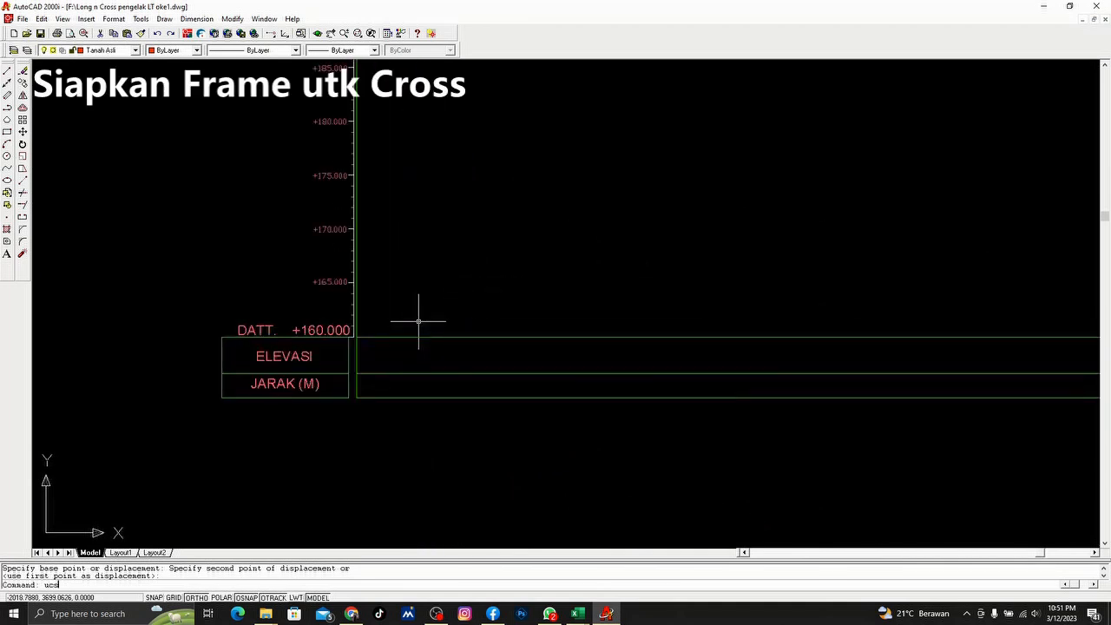
pyautogui.write('ucs')
pyautogui.press('Return')
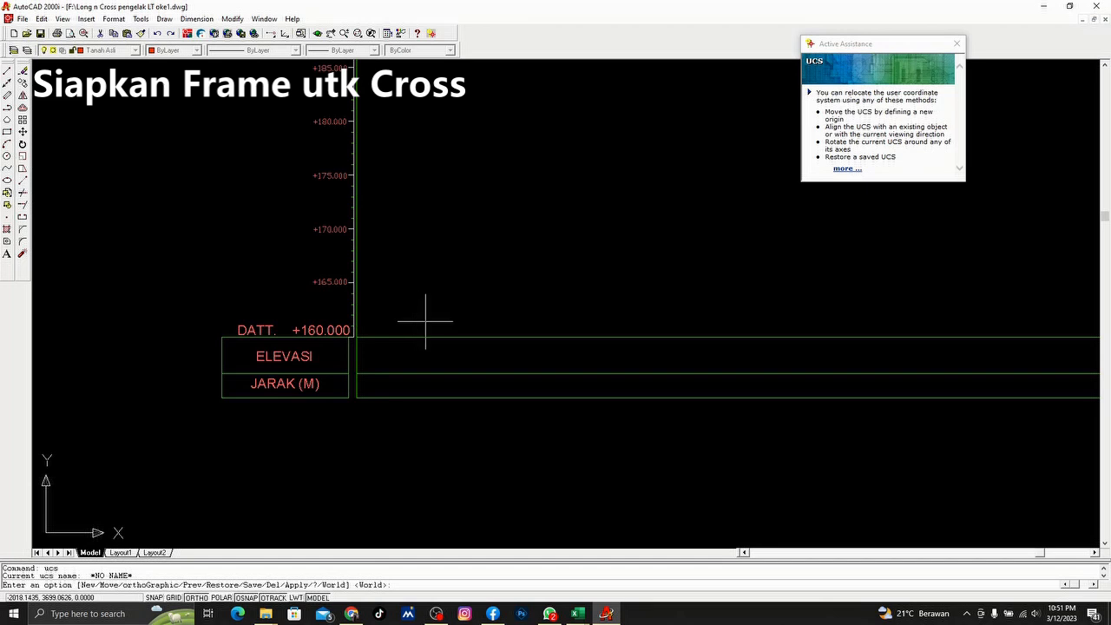
pyautogui.write('m')
pyautogui.press('Return')
pyautogui.scroll(3, 390, 322)
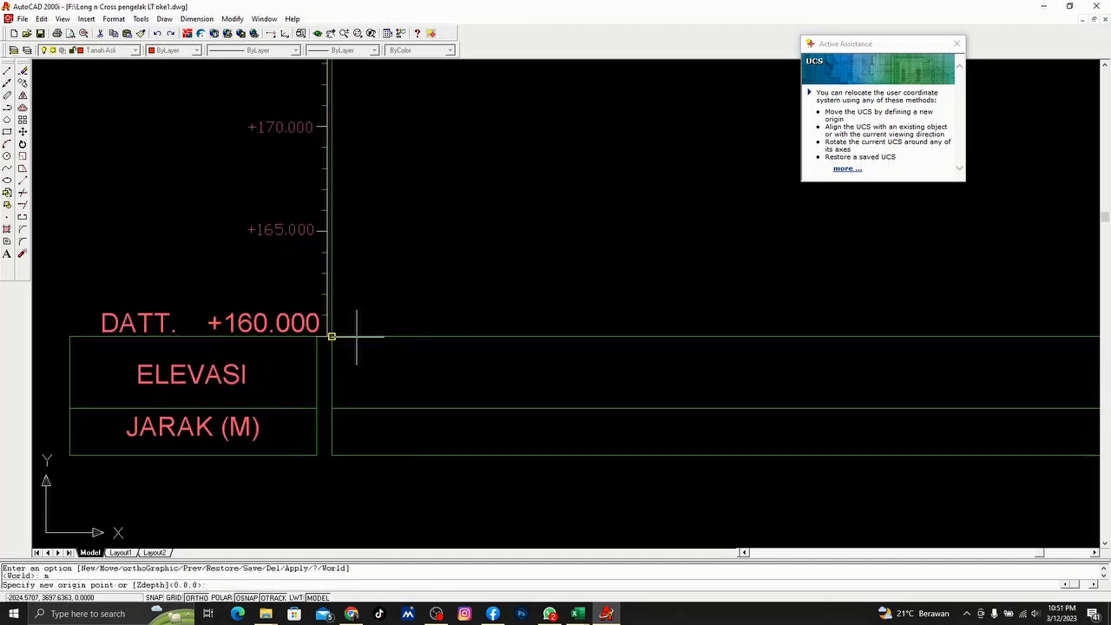
pyautogui.click(356, 337)
# Step: Run the copied Excel line commands at the command prompt to draw the ground profiles in the cross-section frames
pyautogui.scroll(-9, 390, 358)
pyautogui.moveTo(453, 311)
pyautogui.mouseDown(button='middle')
pyautogui.moveTo(420, 256)
pyautogui.moveTo(422, 187)
pyautogui.mouseUp(button='middle')
pyautogui.scroll(-4, 423, 255)
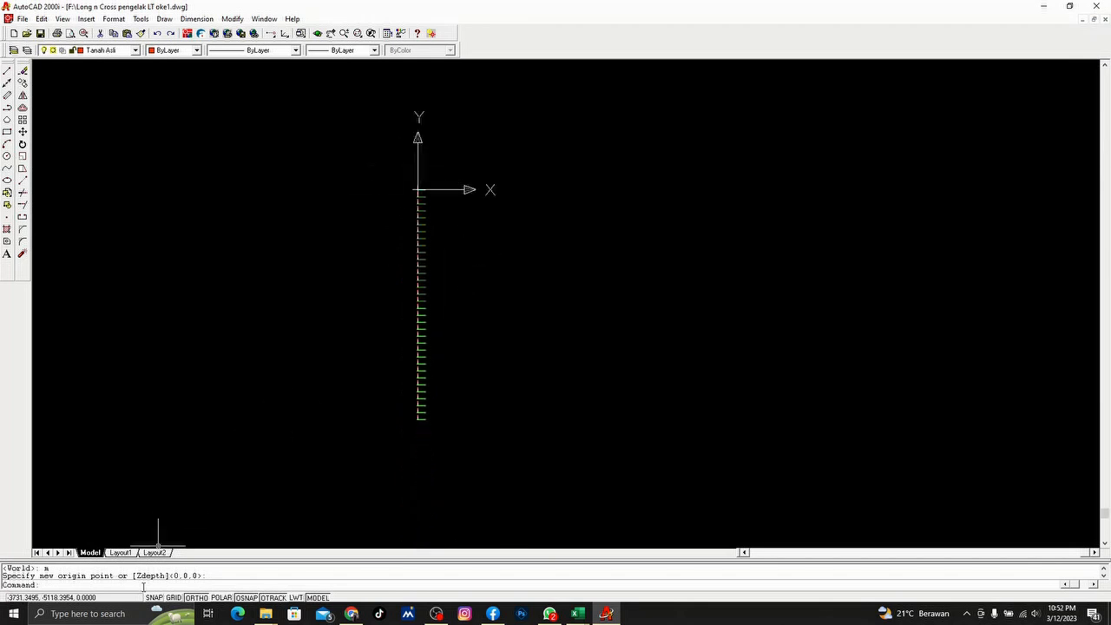
pyautogui.rightClick(77, 585)
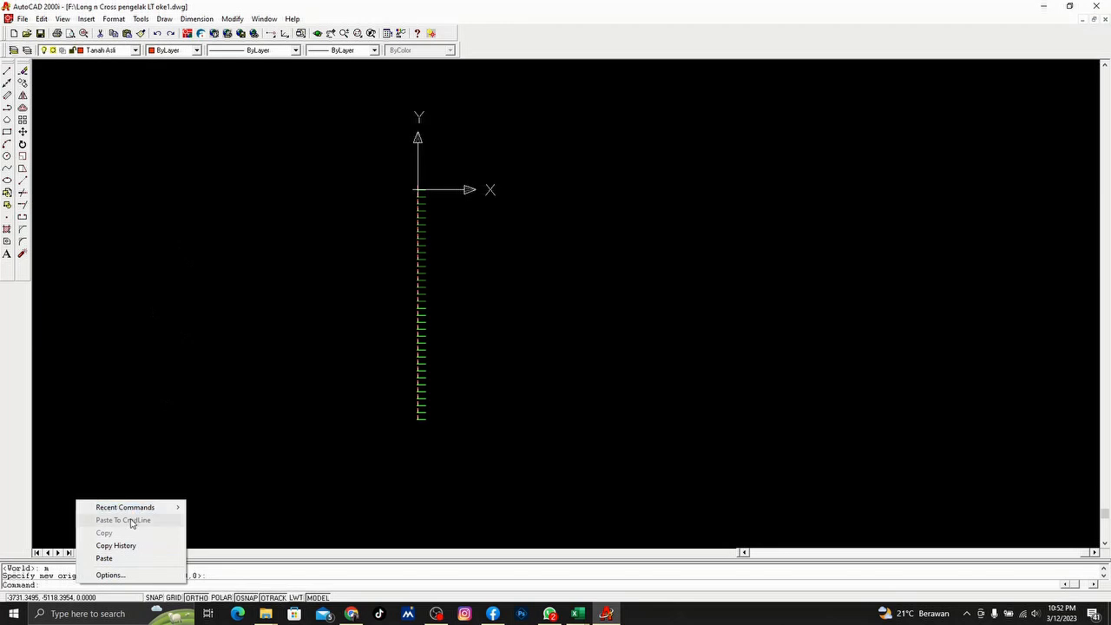
pyautogui.click(106, 558)
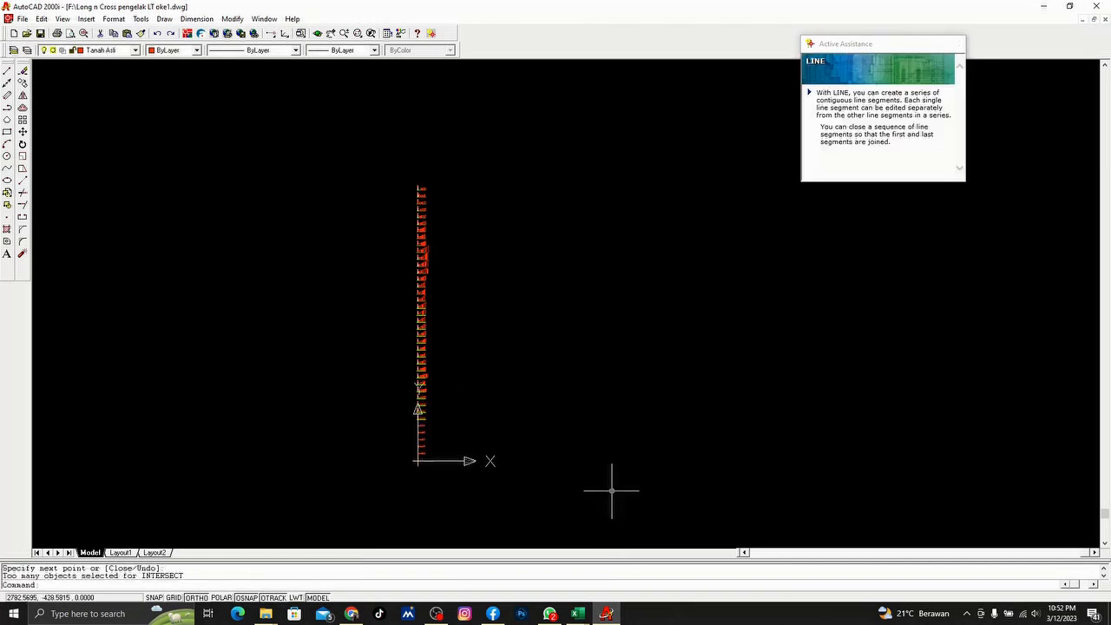
pyautogui.scroll(8, 431, 246)
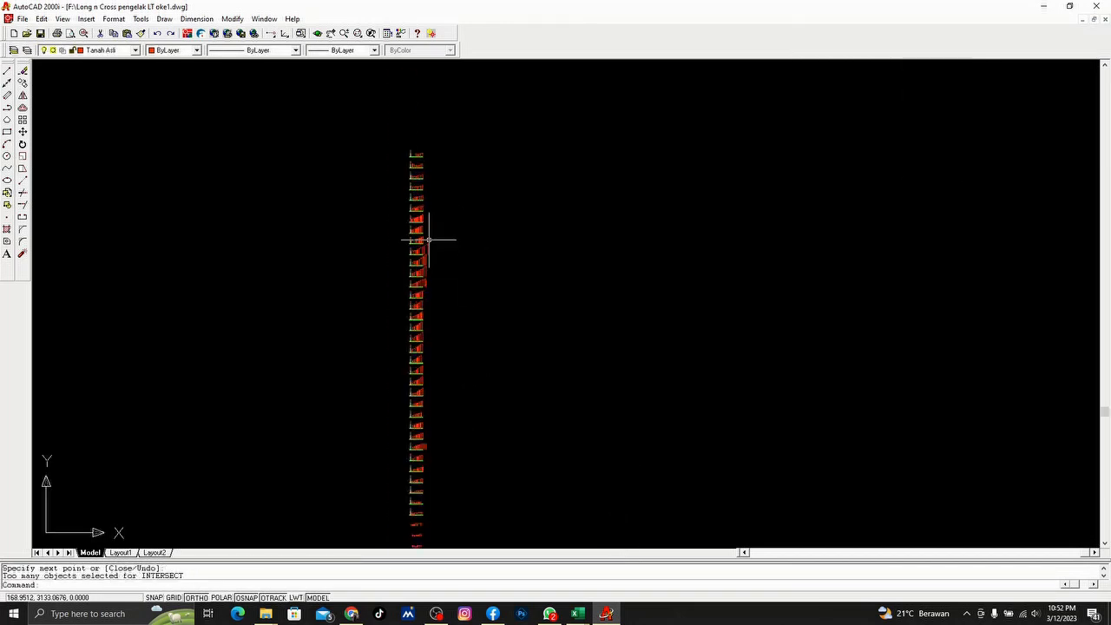
pyautogui.moveTo(427, 241); pyautogui.dragTo(608, 468, button='middle')
pyautogui.scroll(4, 599, 182)
pyautogui.scroll(5, 516, 290)
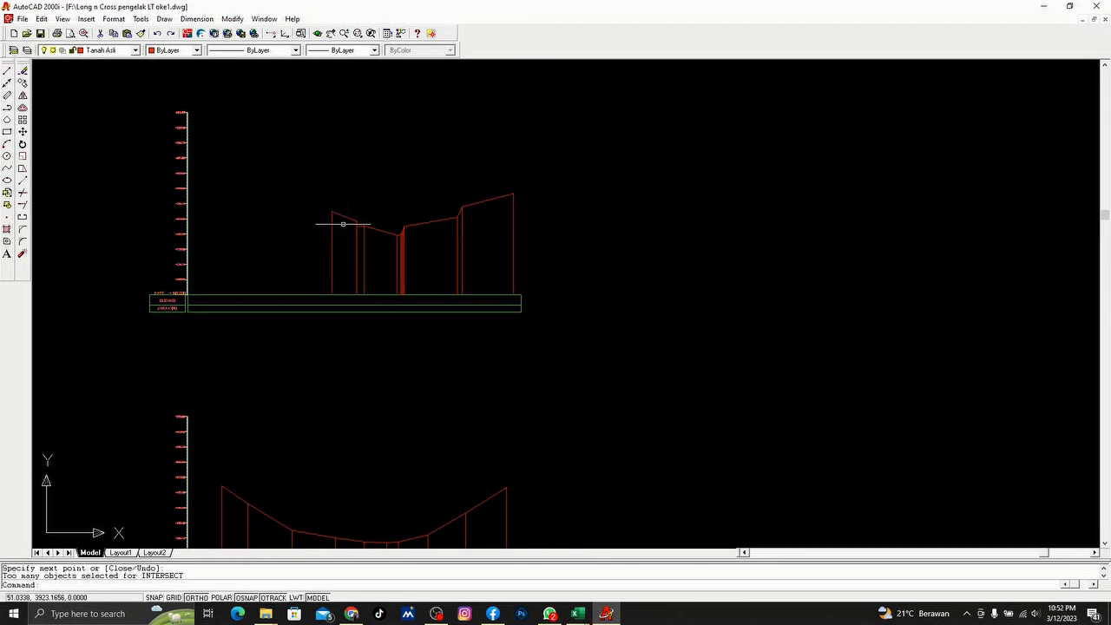
pyautogui.scroll(1, 344, 273)
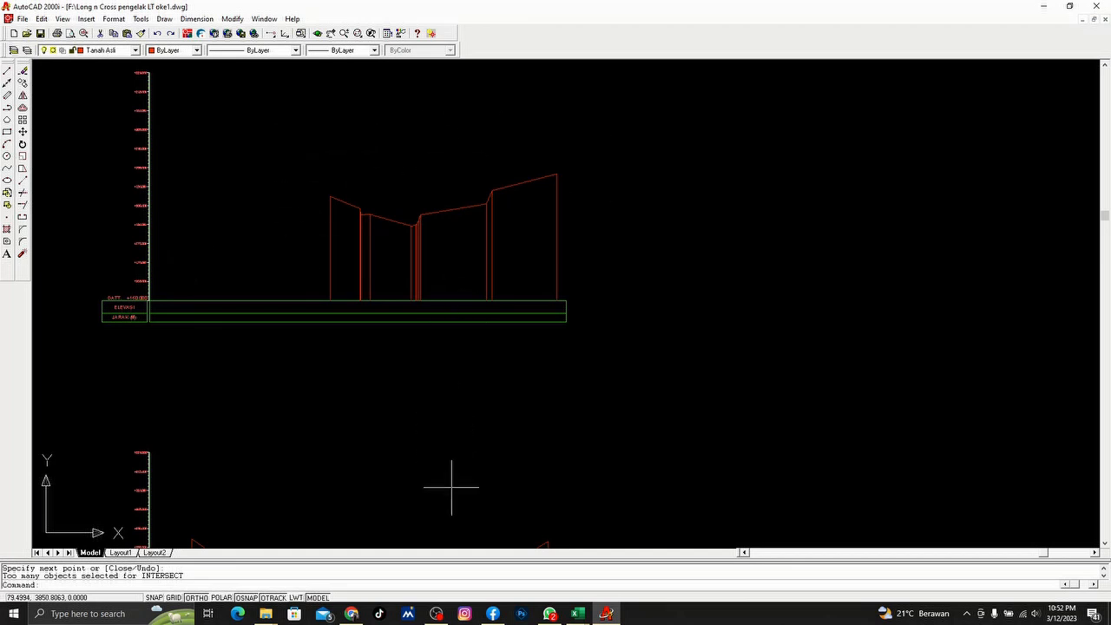
# Step: Switch to the CROSS PENGELAK TUGU workbook in Excel and copy the elevation text command block J11:P1342 from QuickCAD
pyautogui.moveTo(579, 615)
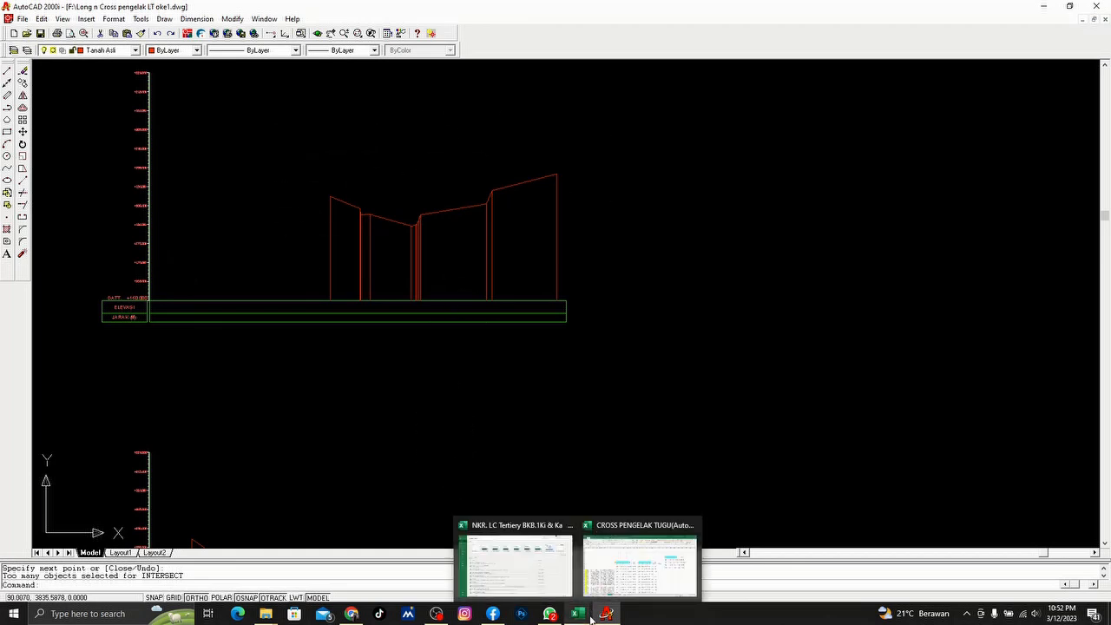
pyautogui.click(612, 575)
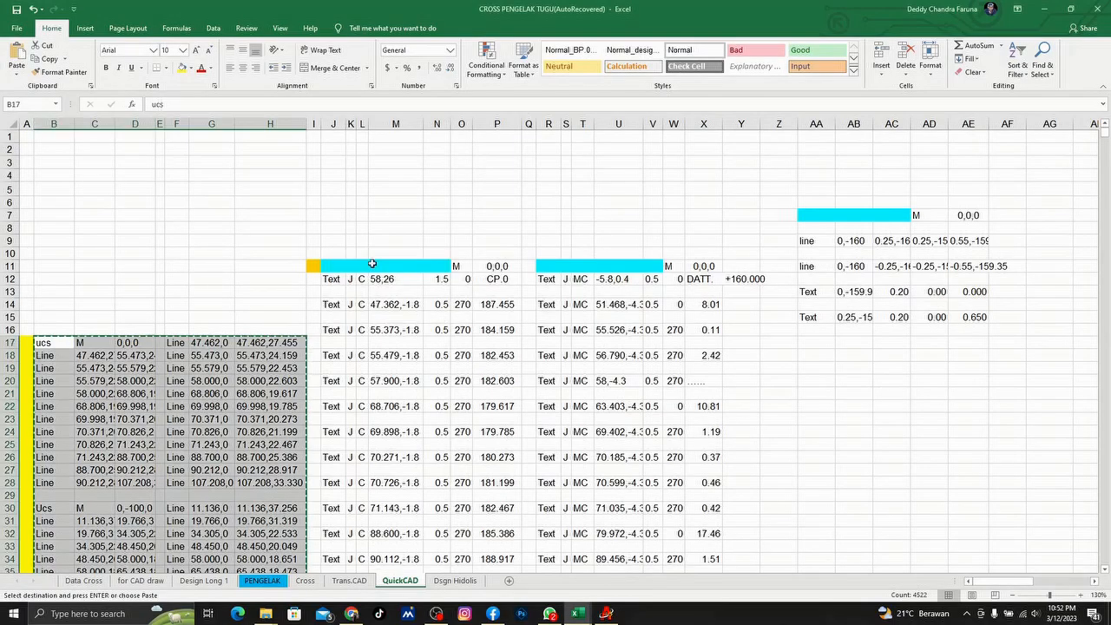
pyautogui.moveTo(369, 267); pyautogui.dragTo(504, 378)
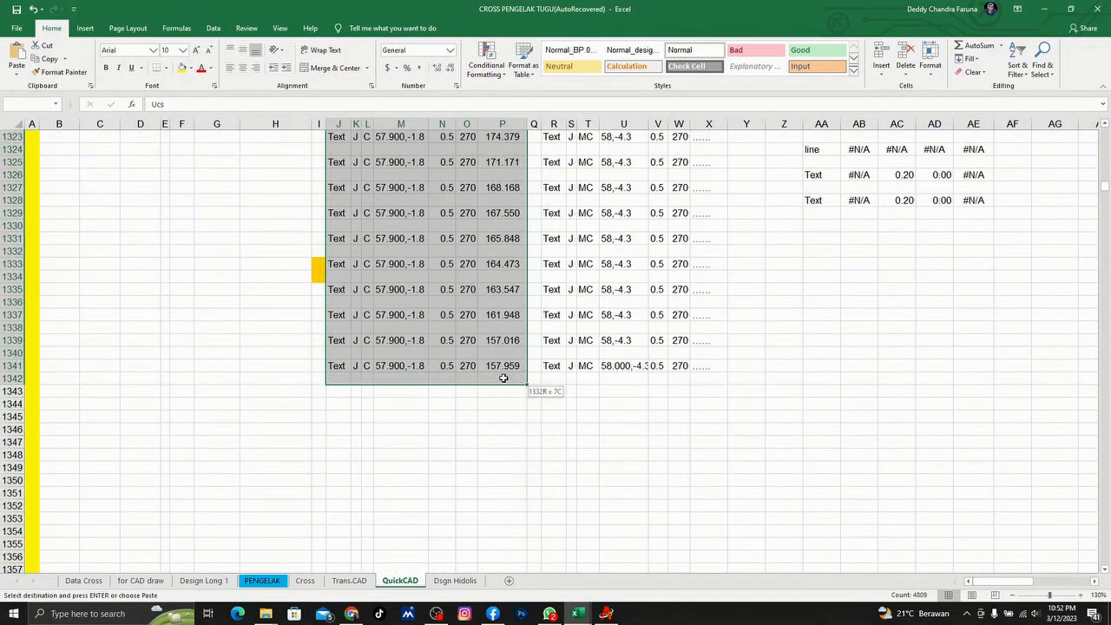
pyautogui.rightClick(480, 311)
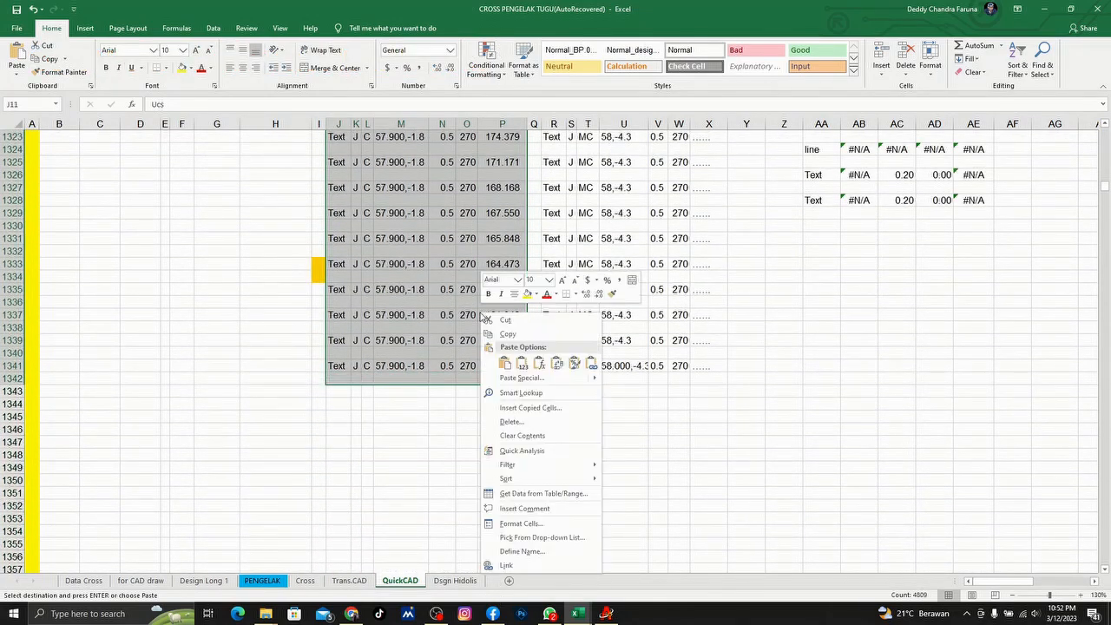
pyautogui.click(533, 337)
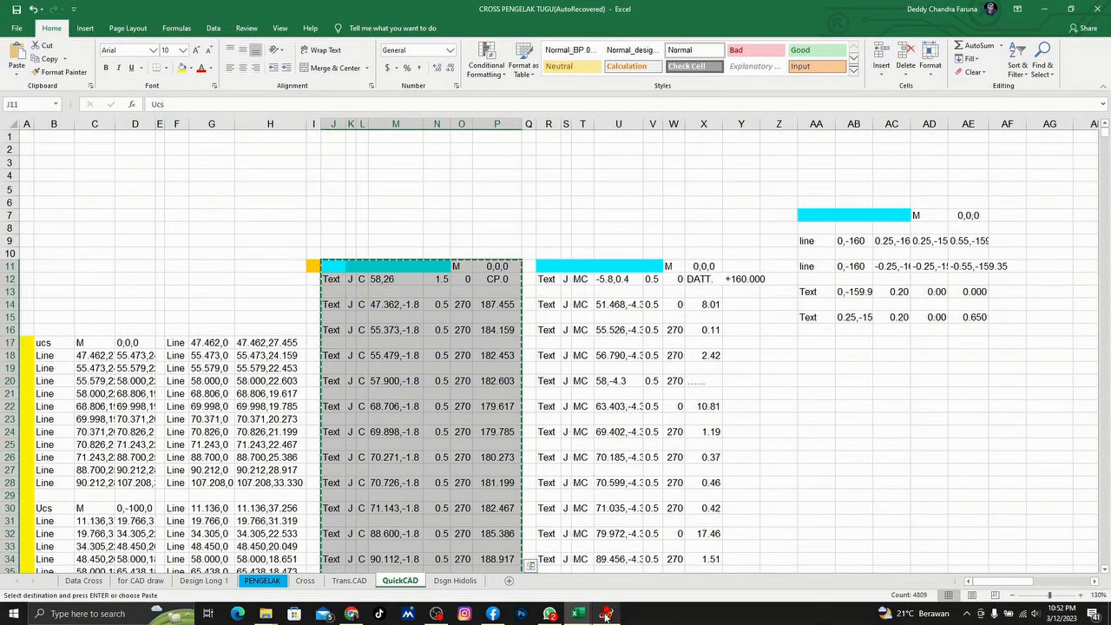
# Step: Switch to AutoCAD and move the UCS origin back to the first frame's corner on the +160.000 datum line
pyautogui.click(606, 613)
pyautogui.scroll(-3, 437, 310)
pyautogui.scroll(2, 337, 270)
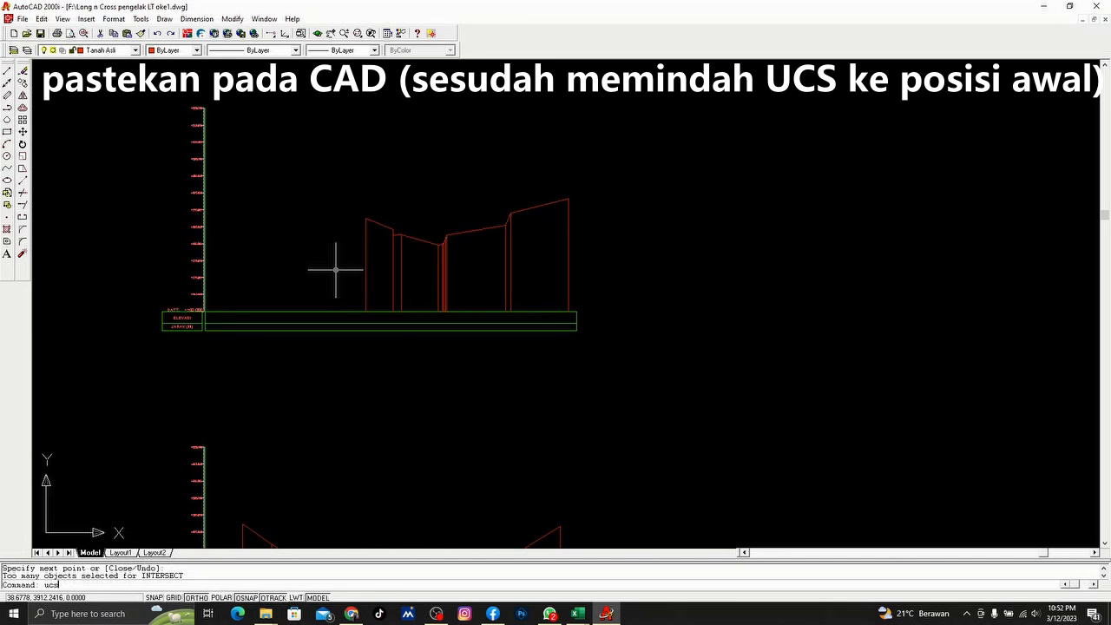
pyautogui.press('Return')
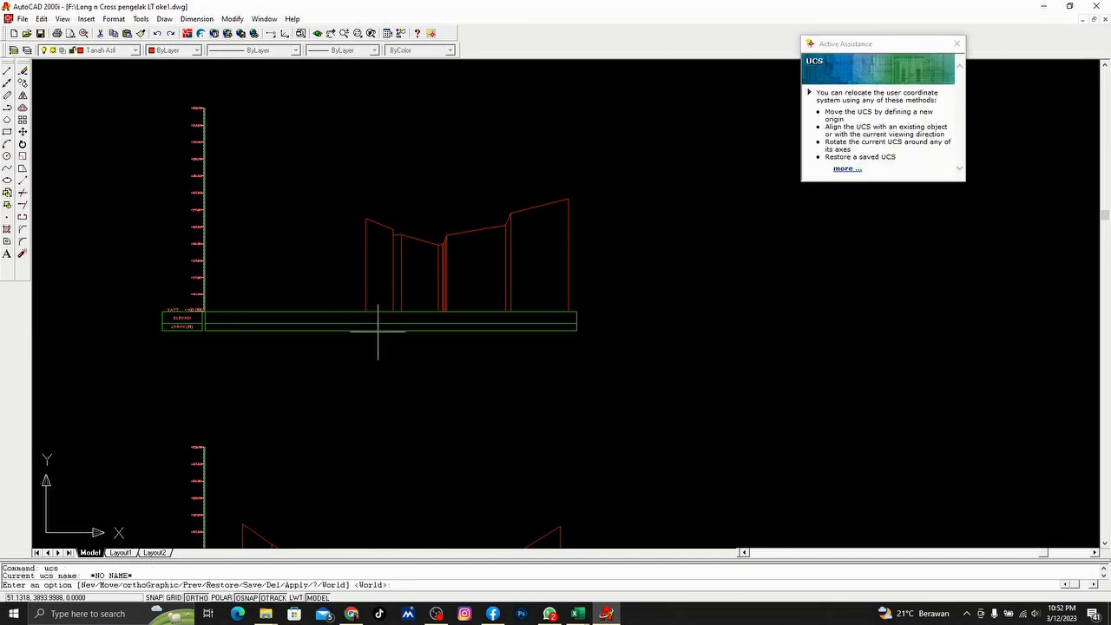
pyautogui.write('n')
pyautogui.press('Return')
pyautogui.scroll(5, 195, 304)
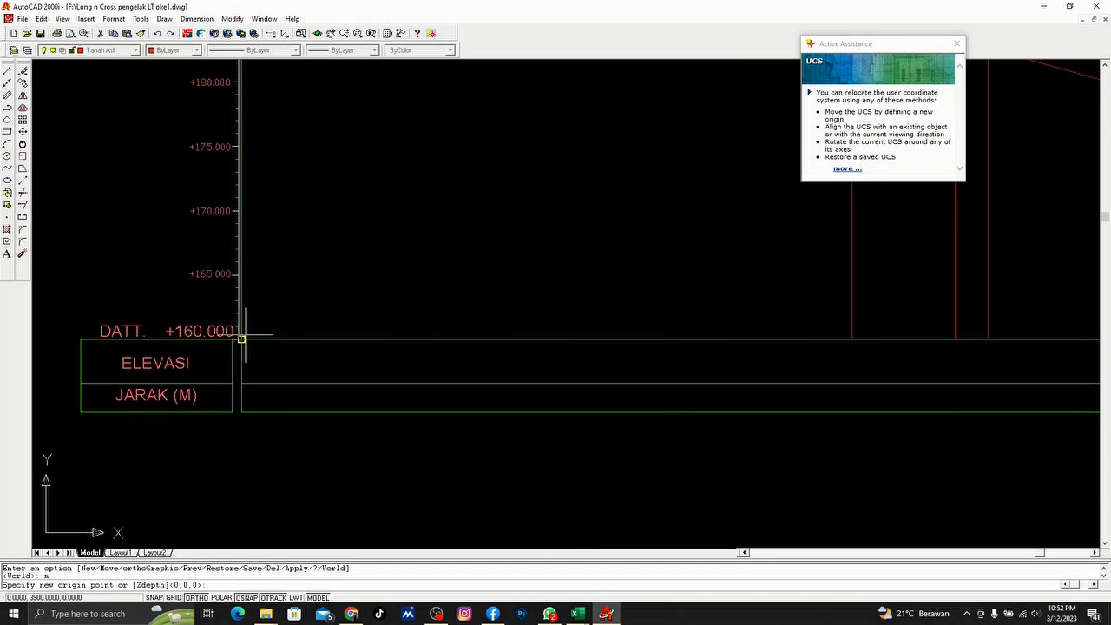
pyautogui.click(245, 335)
# Step: Run the copied text commands at the command prompt to write the elevation labels in the frames' ELEVASI rows
pyautogui.scroll(-8, 491, 238)
pyautogui.moveTo(430, 178); pyautogui.dragTo(404, 102, button='middle')
pyautogui.scroll(-5, 491, 222)
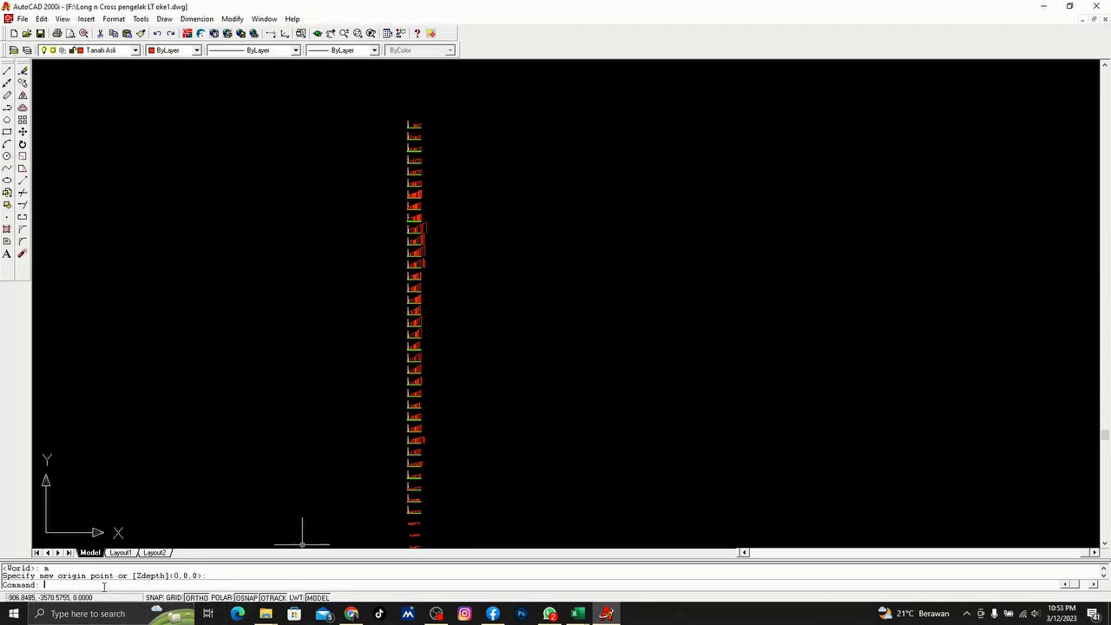
pyautogui.rightClick(103, 587)
pyautogui.click(130, 563)
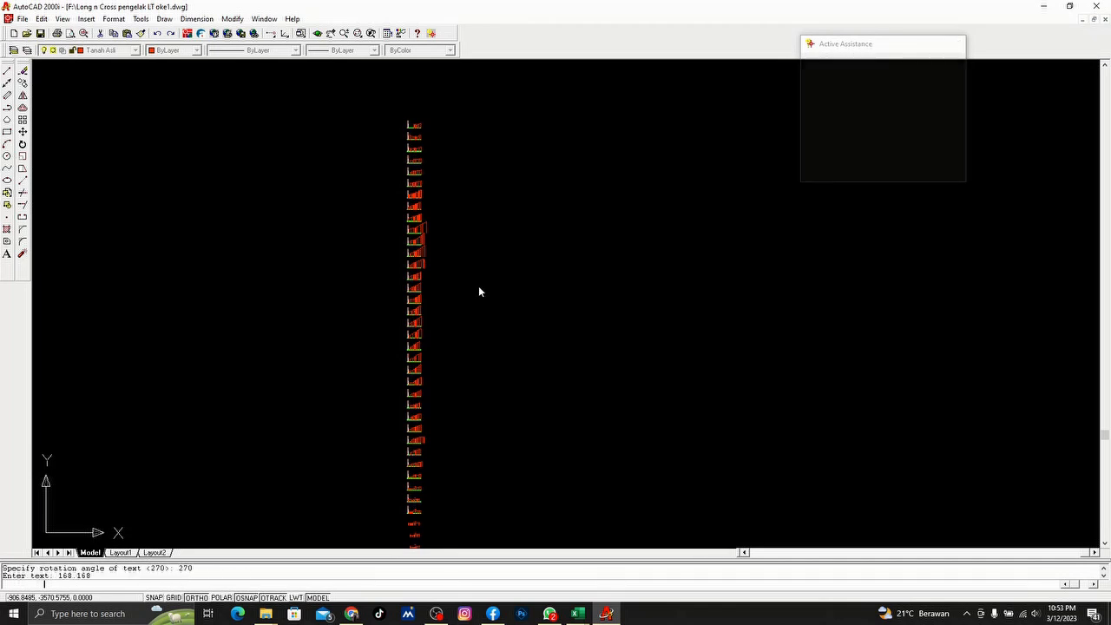
pyautogui.scroll(15, 382, 219)
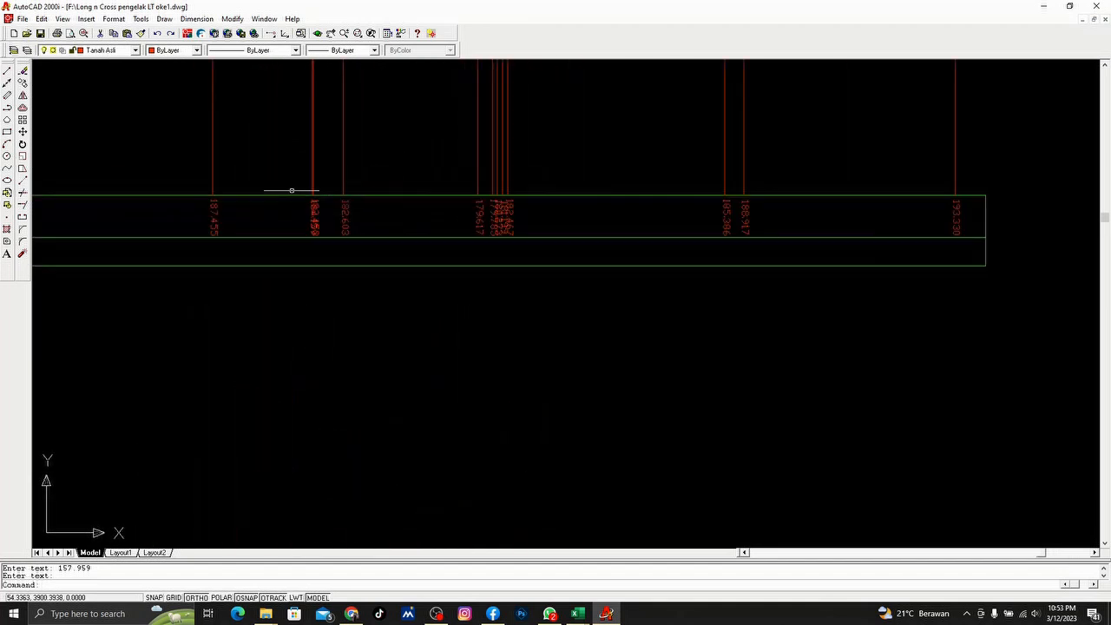
# Step: Examine the elevation labels in the ELEVASI row of the CP.0 section and the overall column of cross sections
pyautogui.scroll(3, 292, 190)
pyautogui.scroll(1, 359, 224)
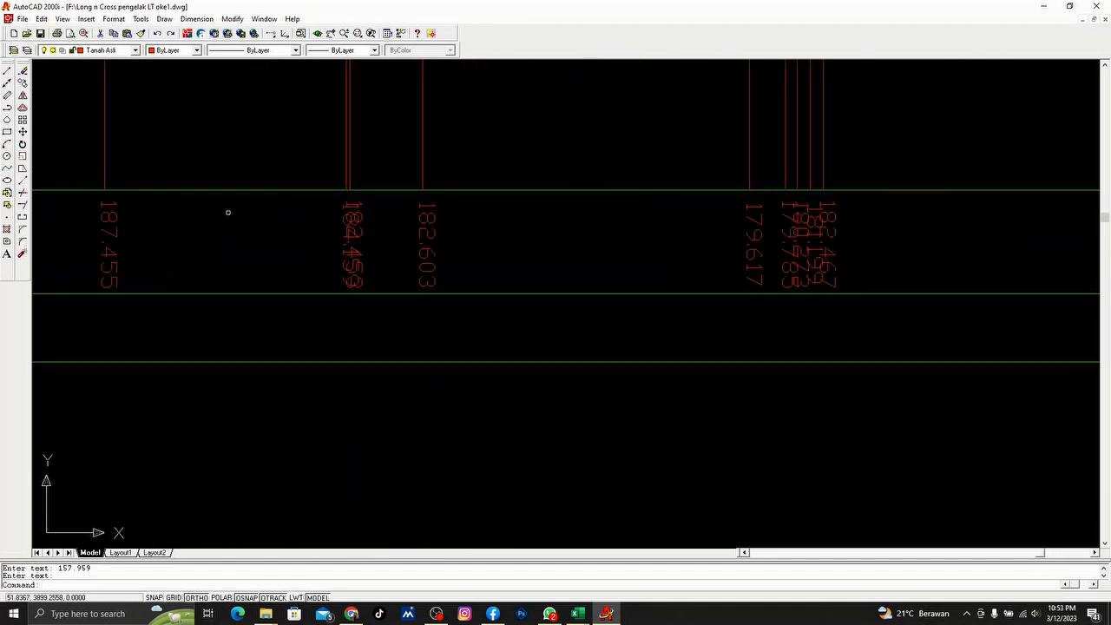
pyautogui.scroll(-8, 119, 218)
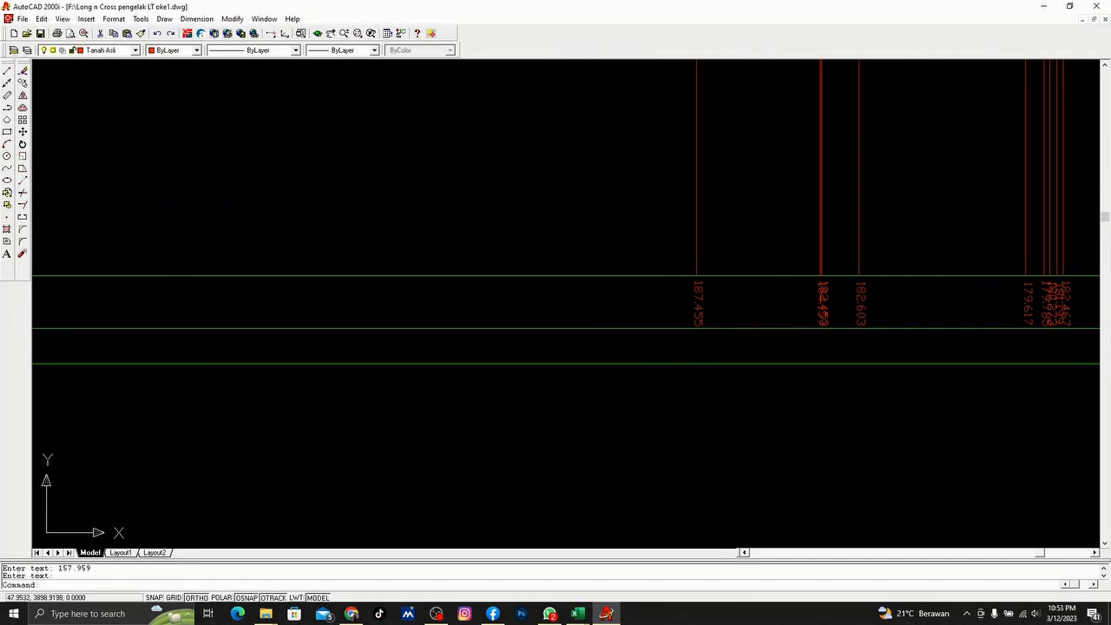
pyautogui.scroll(1, 686, 156)
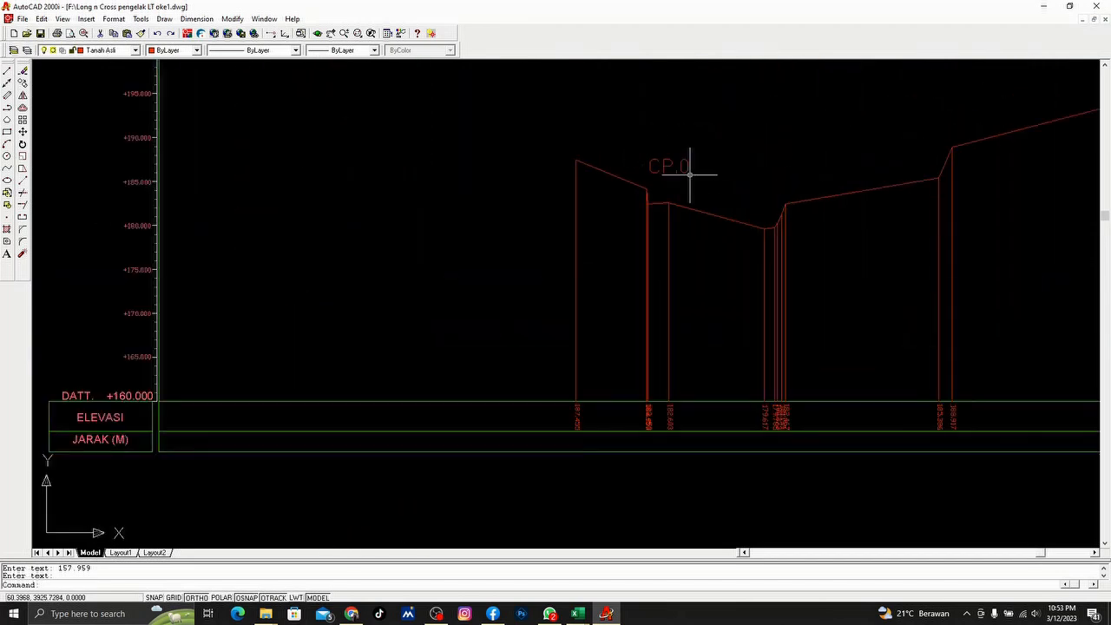
pyautogui.scroll(-4, 702, 298)
pyautogui.scroll(3, 643, 252)
pyautogui.scroll(3, 727, 235)
pyautogui.scroll(-10, 707, 350)
pyautogui.scroll(-4, 599, 270)
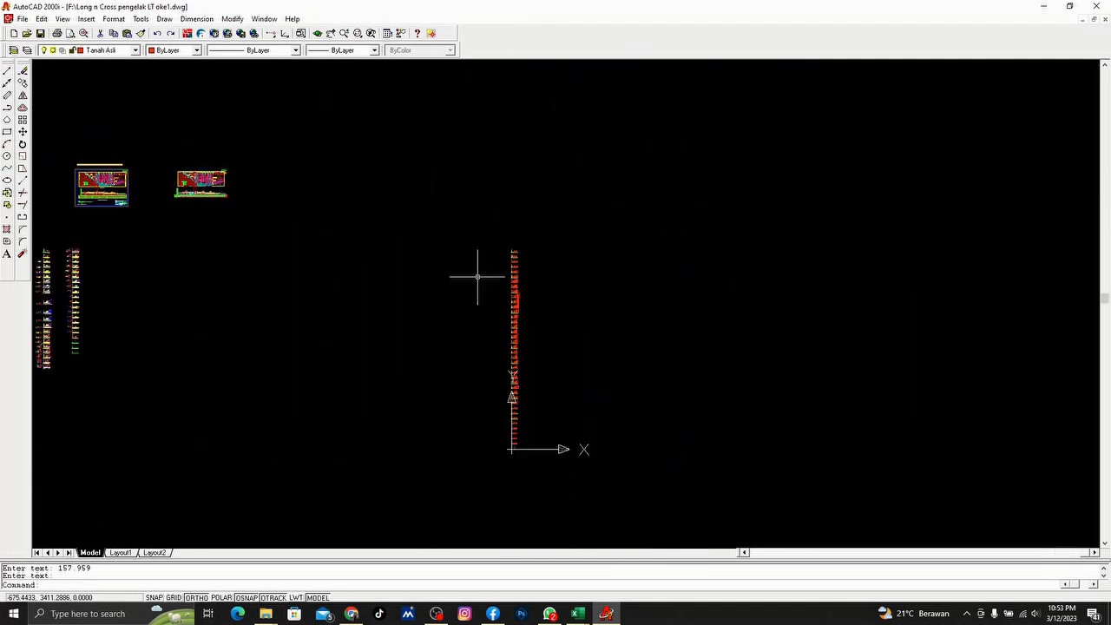
# Step: Make Text the current layer by matching an elevation label in the older finished CP.1 cross section
pyautogui.scroll(8, 363, 239)
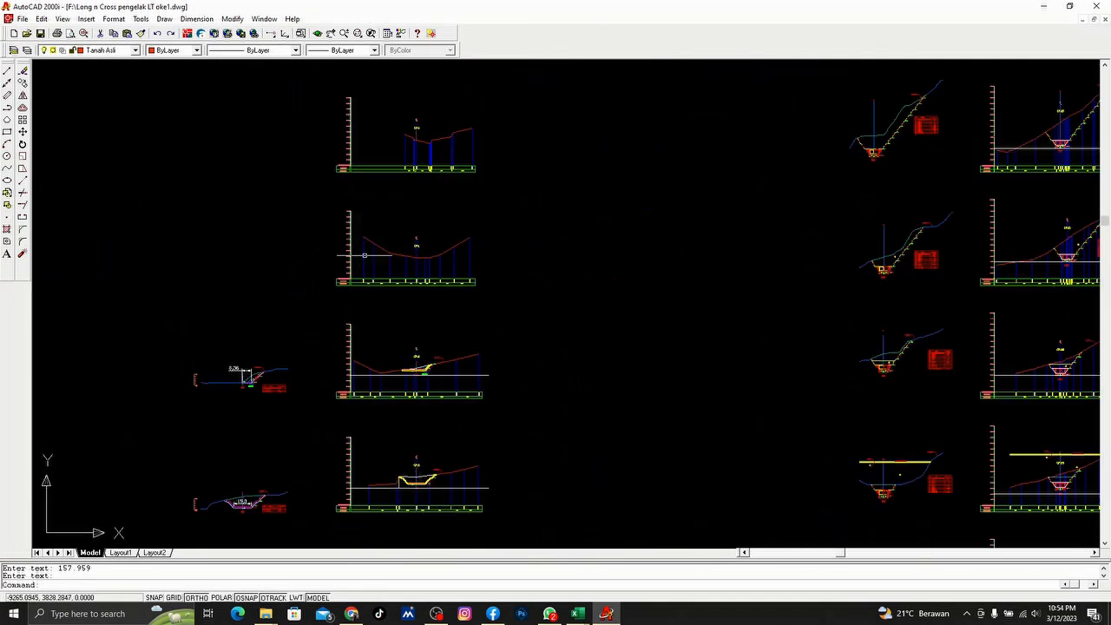
pyautogui.scroll(3, 363, 239)
pyautogui.scroll(1, 381, 294)
pyautogui.press('Escape')
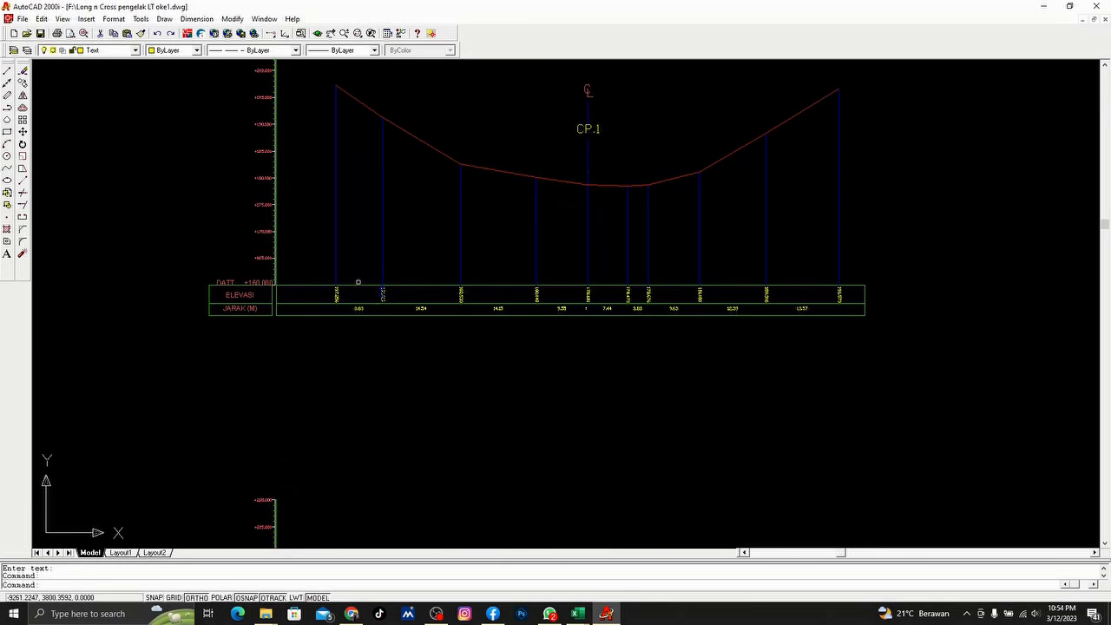
pyautogui.click(13, 50)
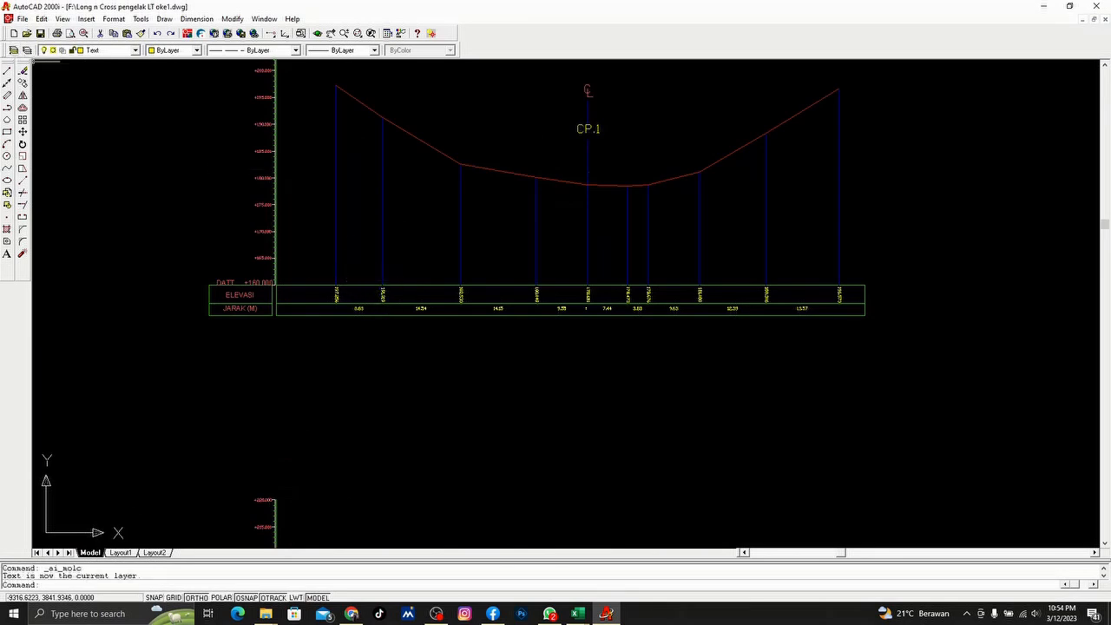
# Step: Move the UCS origin to the first new frame's corner on the +160.000 datum line
pyautogui.scroll(-8, 713, 288)
pyautogui.moveTo(712, 288); pyautogui.dragTo(471, 209, button='middle')
pyautogui.scroll(6, 694, 260)
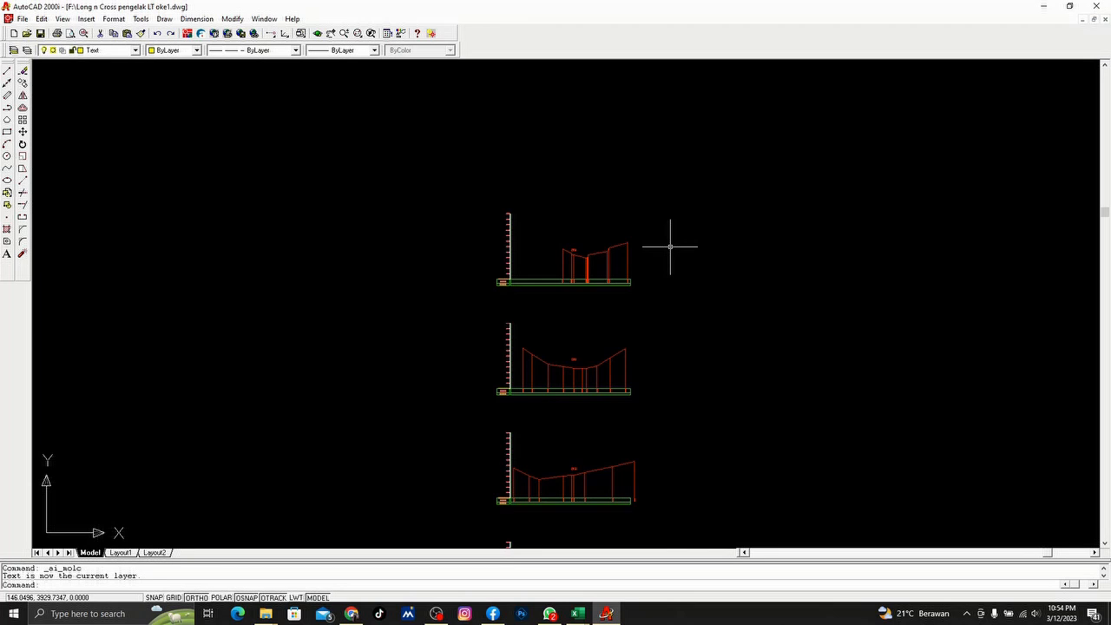
pyautogui.press('Return')
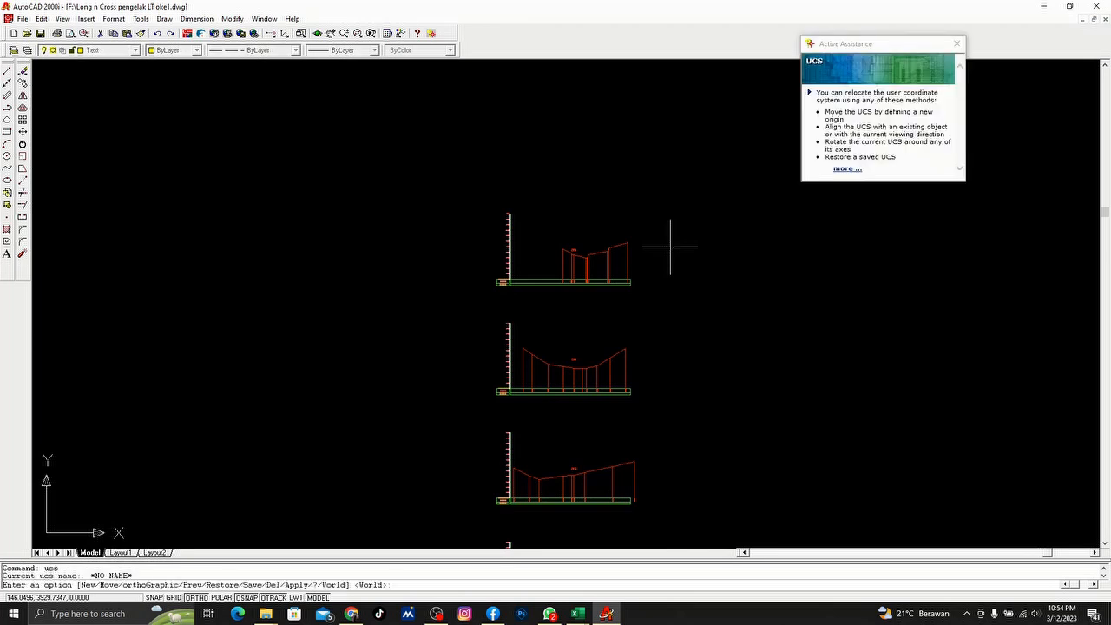
pyautogui.write('m')
pyautogui.press('Return')
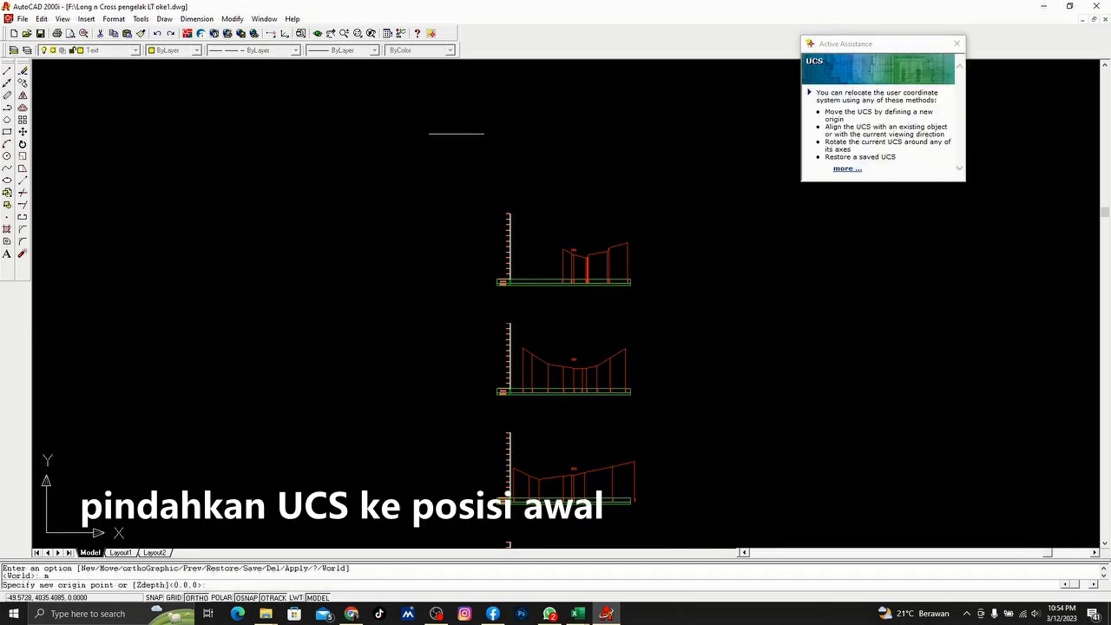
pyautogui.scroll(5, 486, 226)
pyautogui.scroll(1, 477, 180)
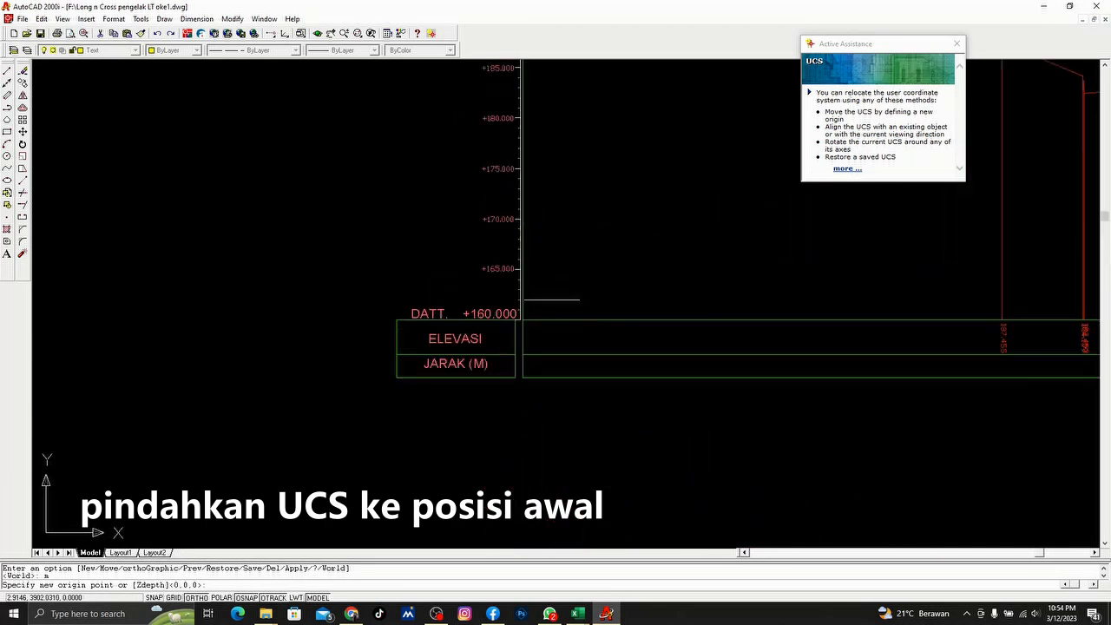
pyautogui.click(523, 319)
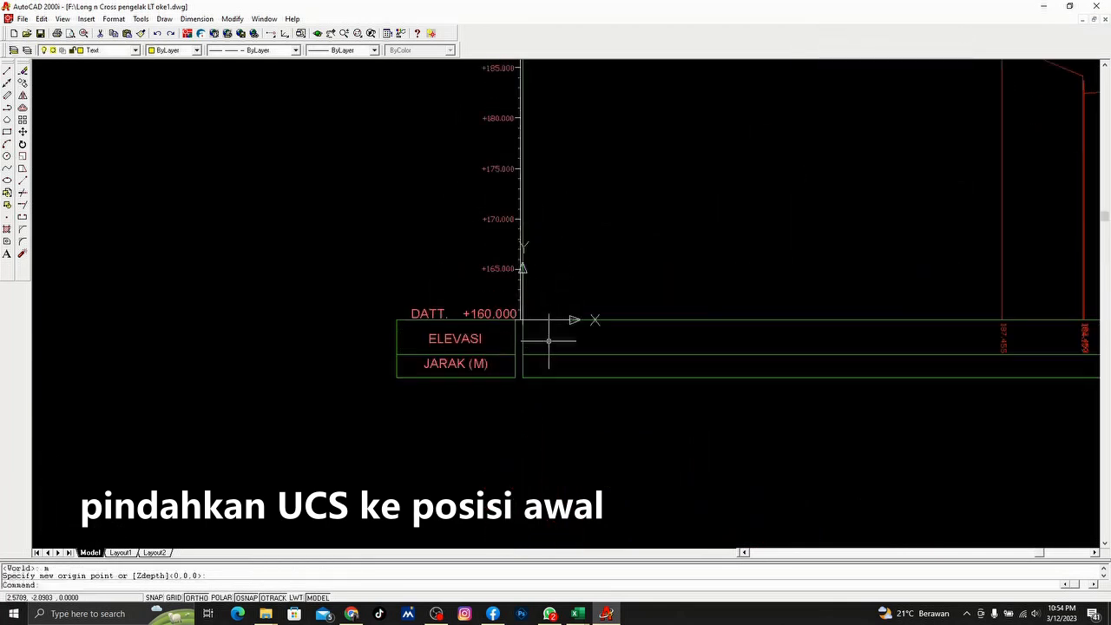
# Step: Switch to the CROSS PENGELAK TUGU workbook in Excel and copy the distance text command block R11:X1260 from QuickCAD
pyautogui.click(577, 614)
pyautogui.click(628, 555)
pyautogui.hotkey('ctrl', 'c')
pyautogui.moveTo(712, 295); pyautogui.dragTo(701, 431)
pyautogui.rightClick(615, 305)
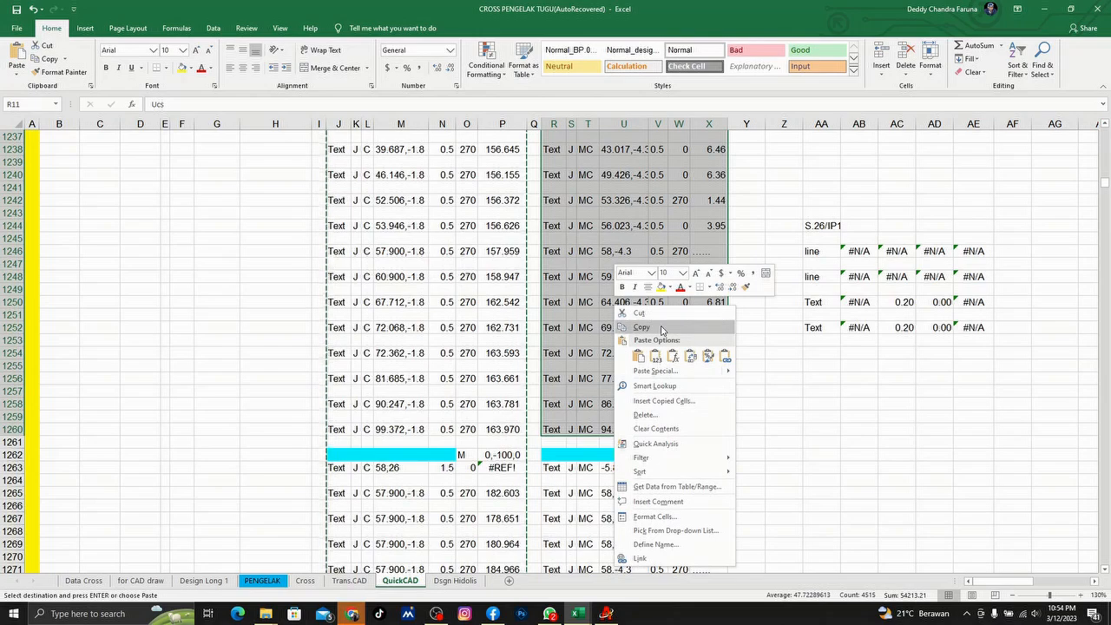
pyautogui.click(661, 330)
# Step: Switch to AutoCAD and run the copied text commands at the command prompt to write the distances in the frames' JARAK (M) rows
pyautogui.click(606, 614)
pyautogui.scroll(-10, 578, 260)
pyautogui.scroll(-3, 486, 183)
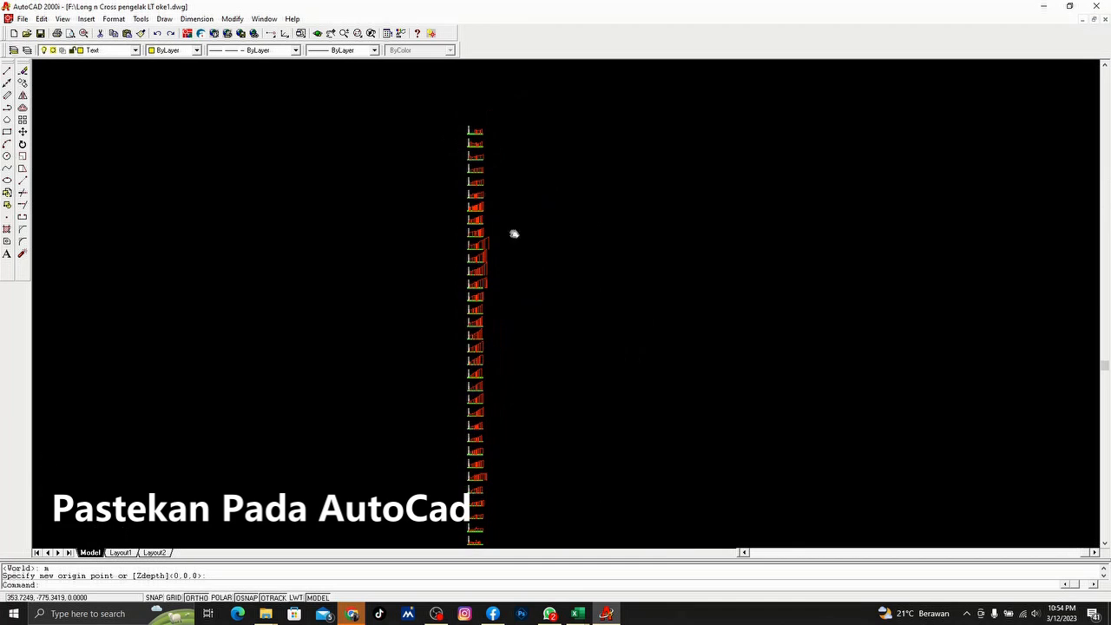
pyautogui.rightClick(201, 586)
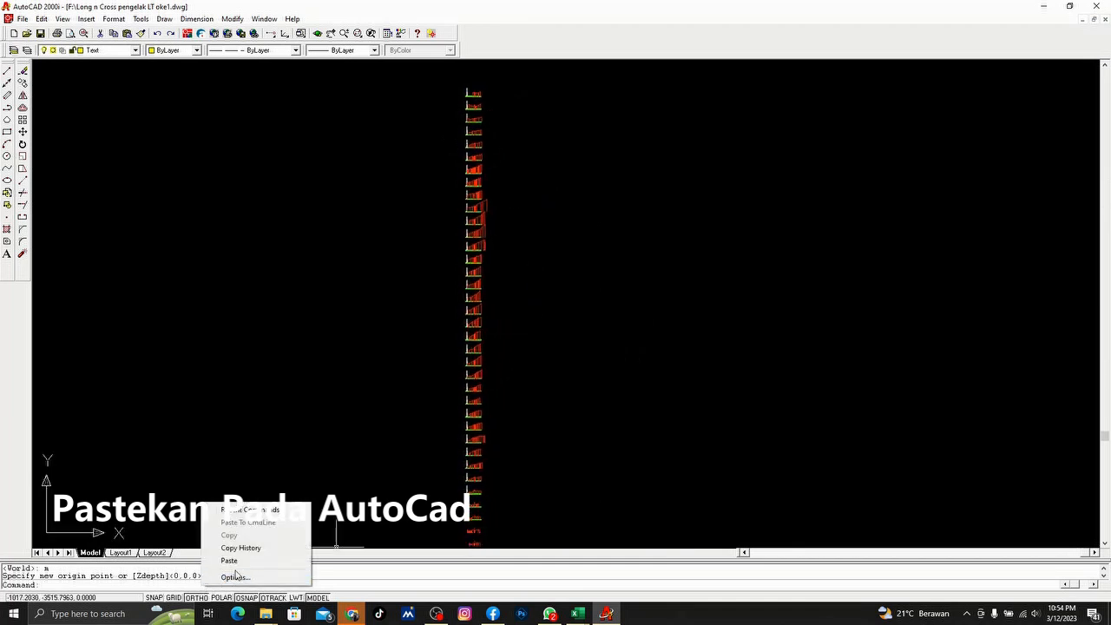
pyautogui.click(228, 561)
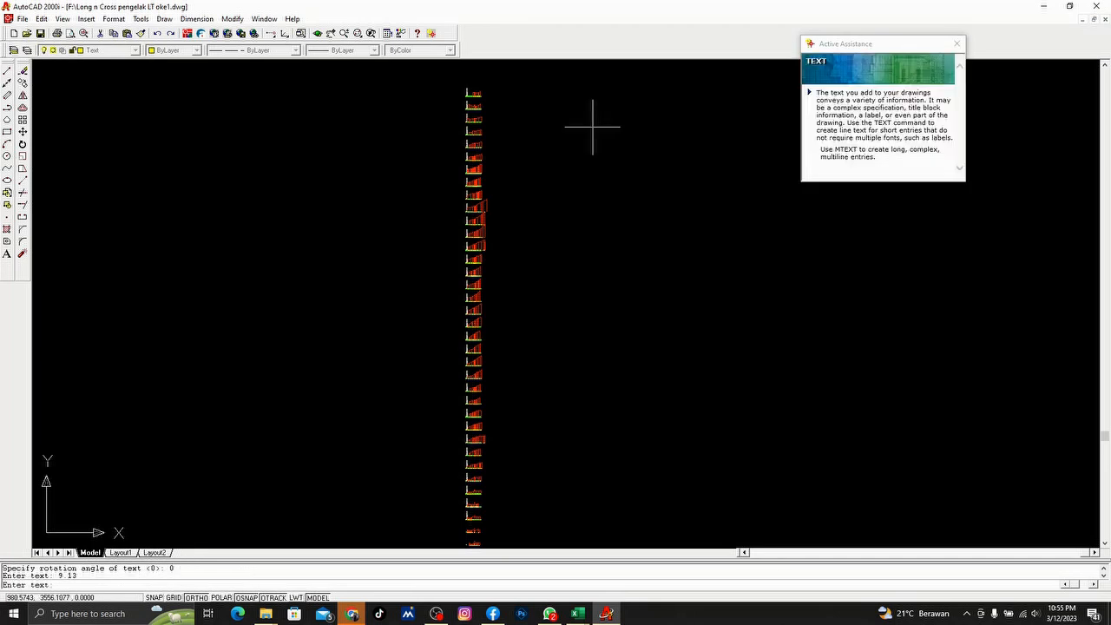
pyautogui.click(957, 43)
# Step: Examine the distance labels in the CP.0 frame's JARAK row and try to start a linear dimension
pyautogui.scroll(2, 471, 92)
pyautogui.scroll(8, 515, 236)
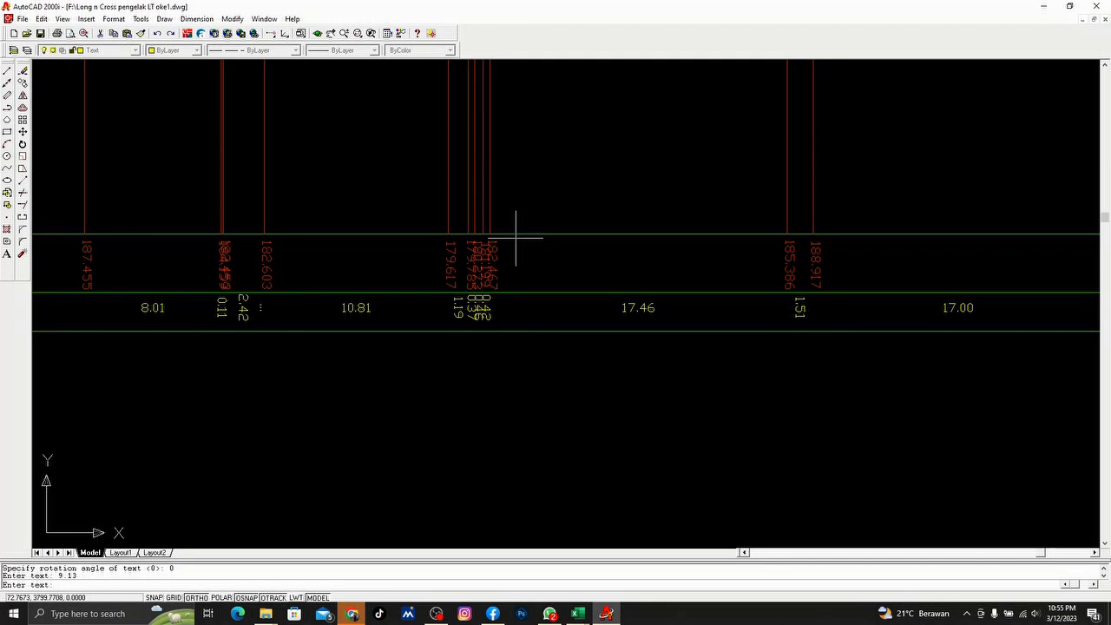
pyautogui.scroll(-3, 516, 236)
pyautogui.scroll(5, 707, 255)
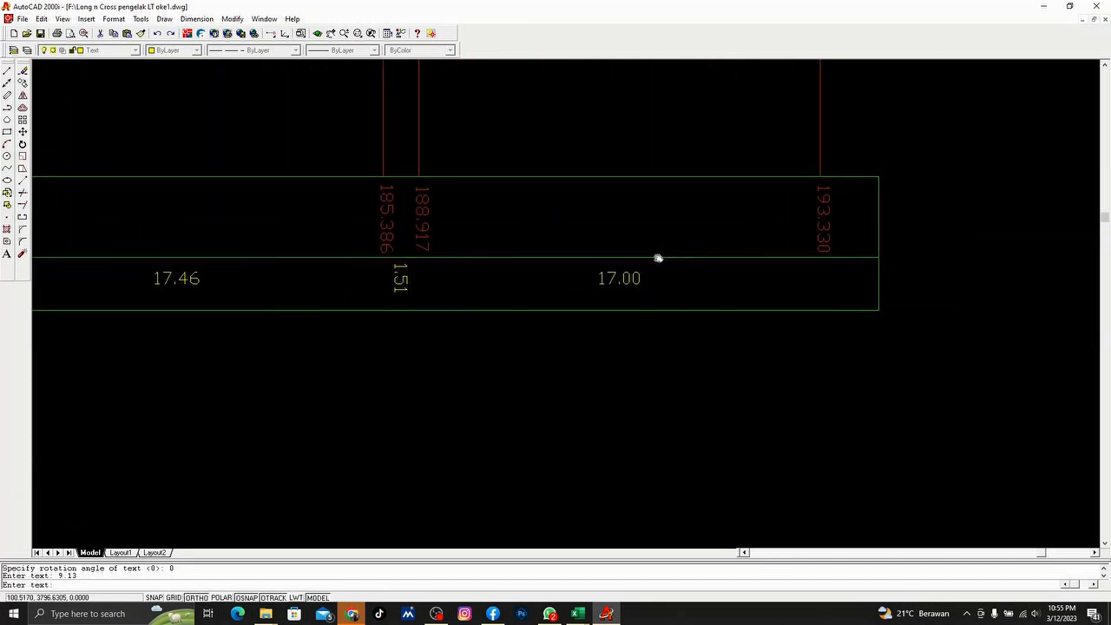
pyautogui.moveTo(665, 255); pyautogui.dragTo(485, 355, button='middle')
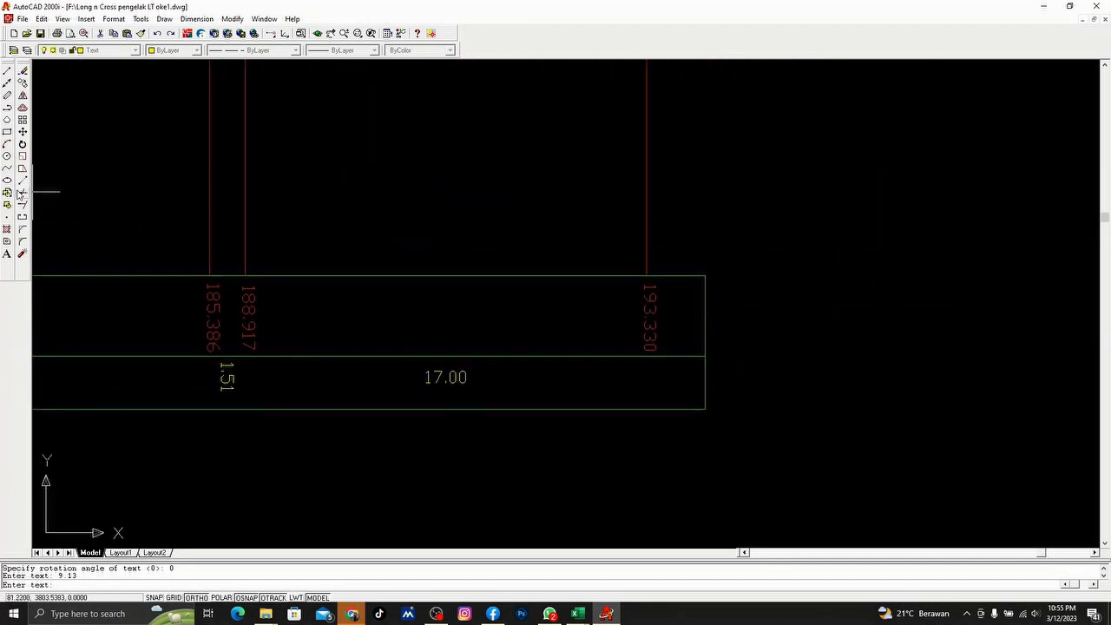
pyautogui.click(192, 19)
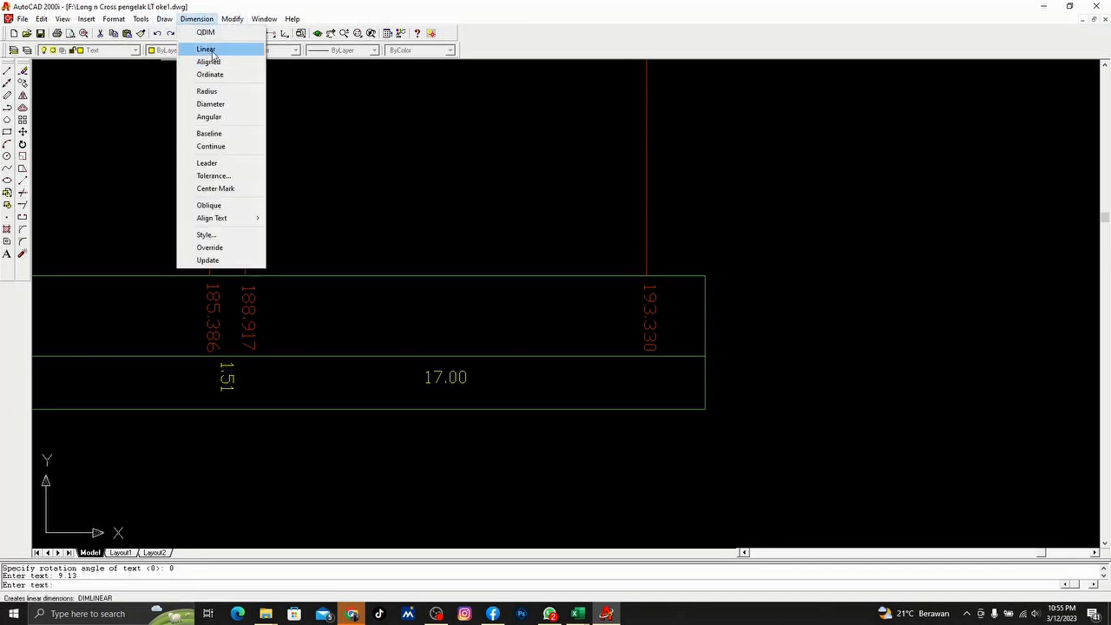
pyautogui.click(209, 50)
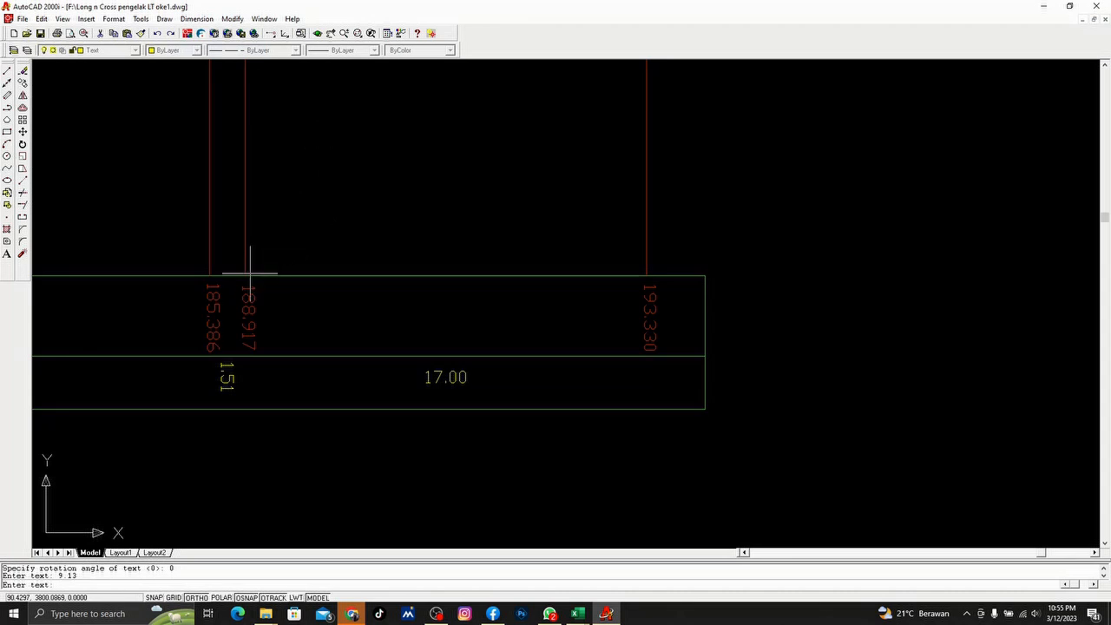
# Step: Review the polar tracking and object snap modes in Drafting Settings and accept them as they are
pyautogui.click(140, 19)
pyautogui.click(189, 311)
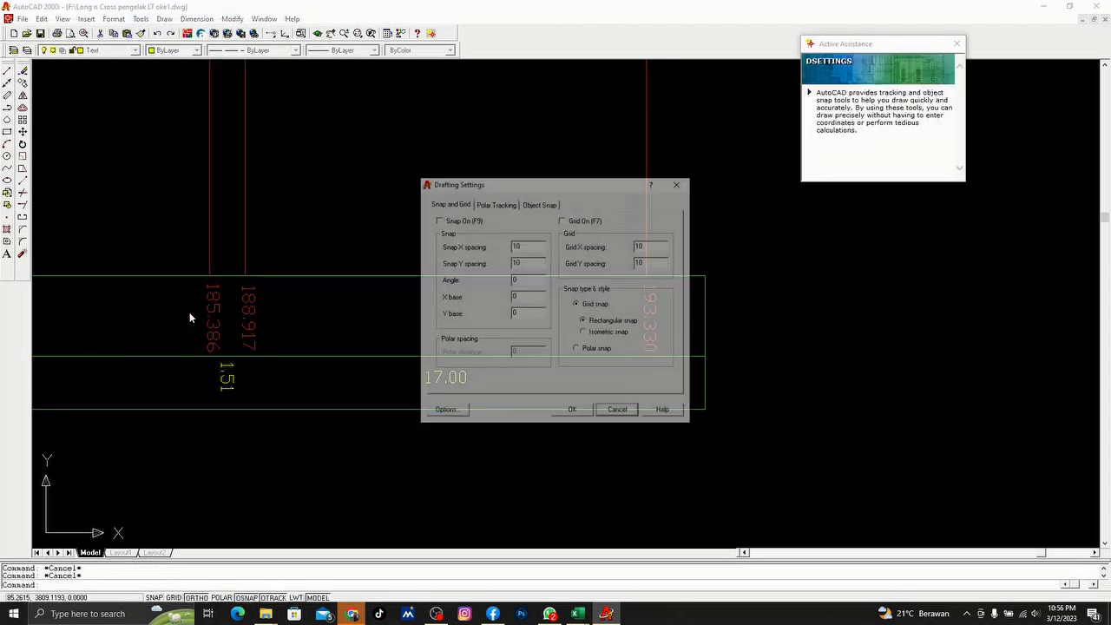
pyautogui.click(495, 203)
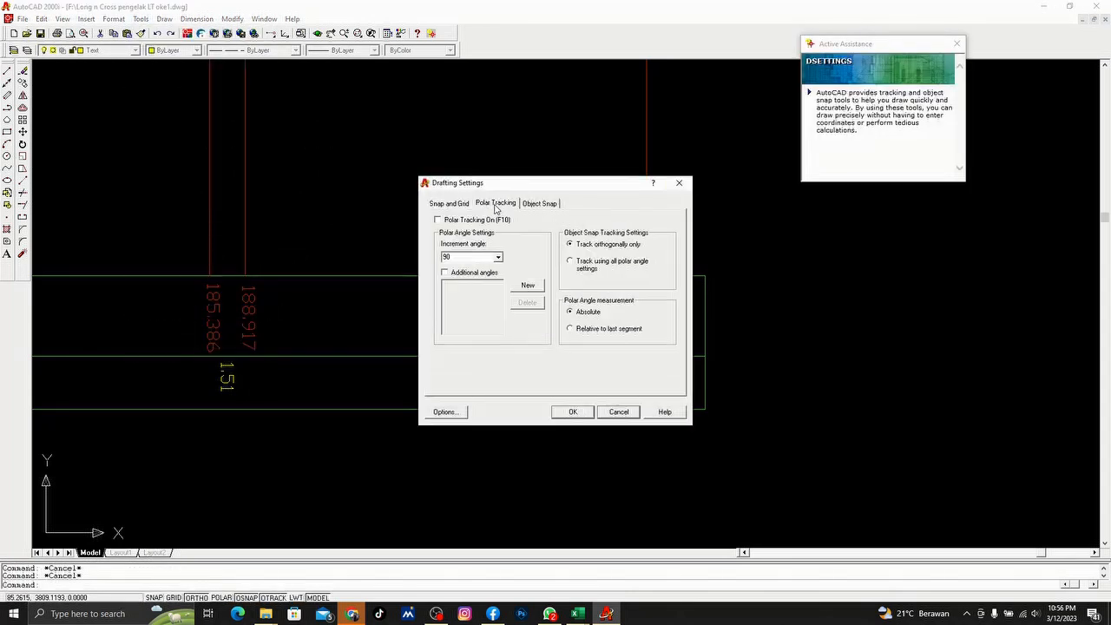
pyautogui.click(542, 204)
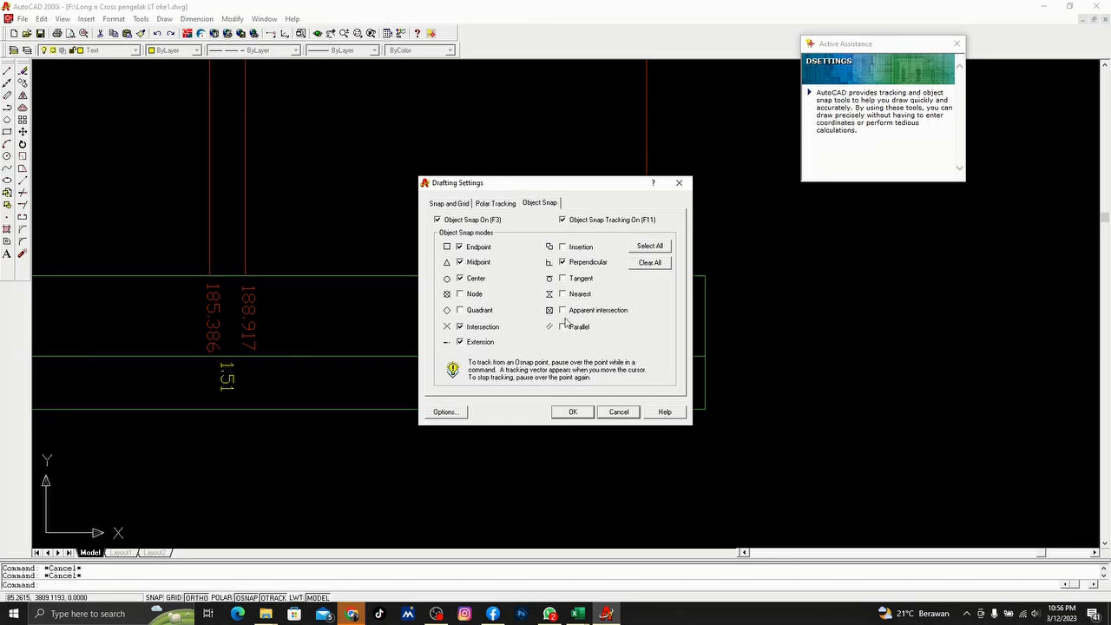
pyautogui.click(574, 413)
# Step: Place a linear dimension below the CP.0 frame between the vertical lines labelled 188.917 and 193.330 to check their spacing
pyautogui.click(227, 19)
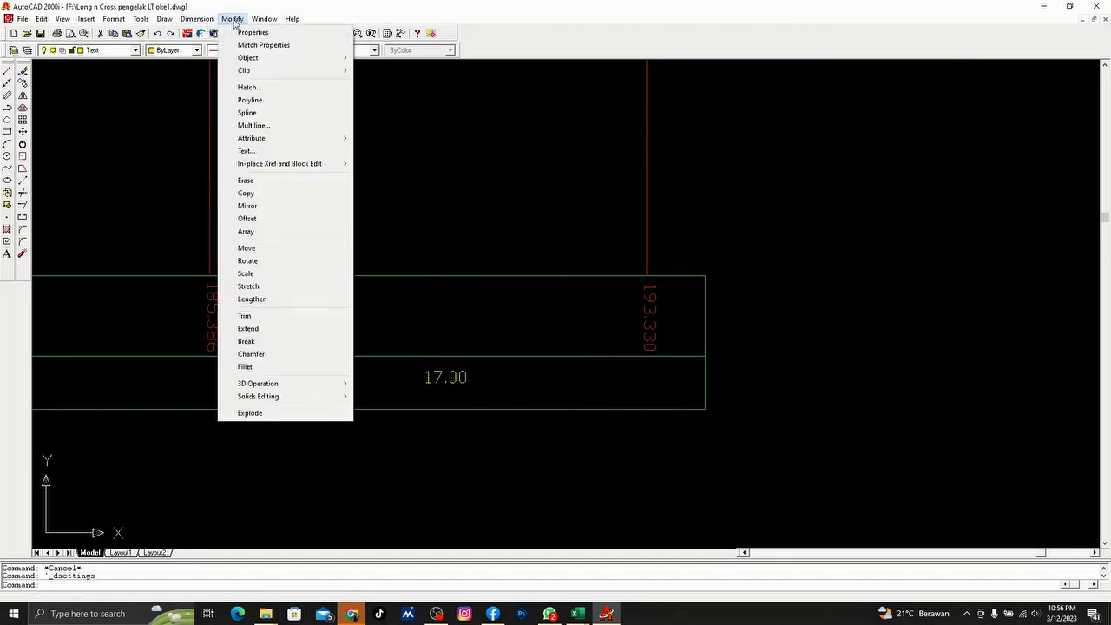
pyautogui.moveTo(196, 19)
pyautogui.click(208, 49)
pyautogui.click(245, 276)
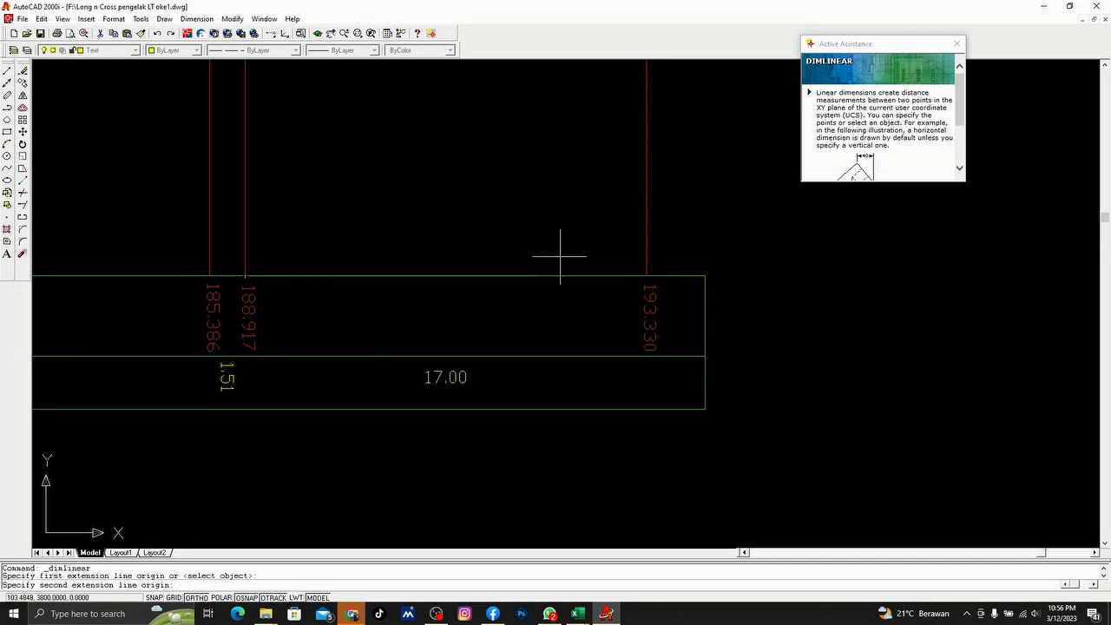
pyautogui.click(646, 276)
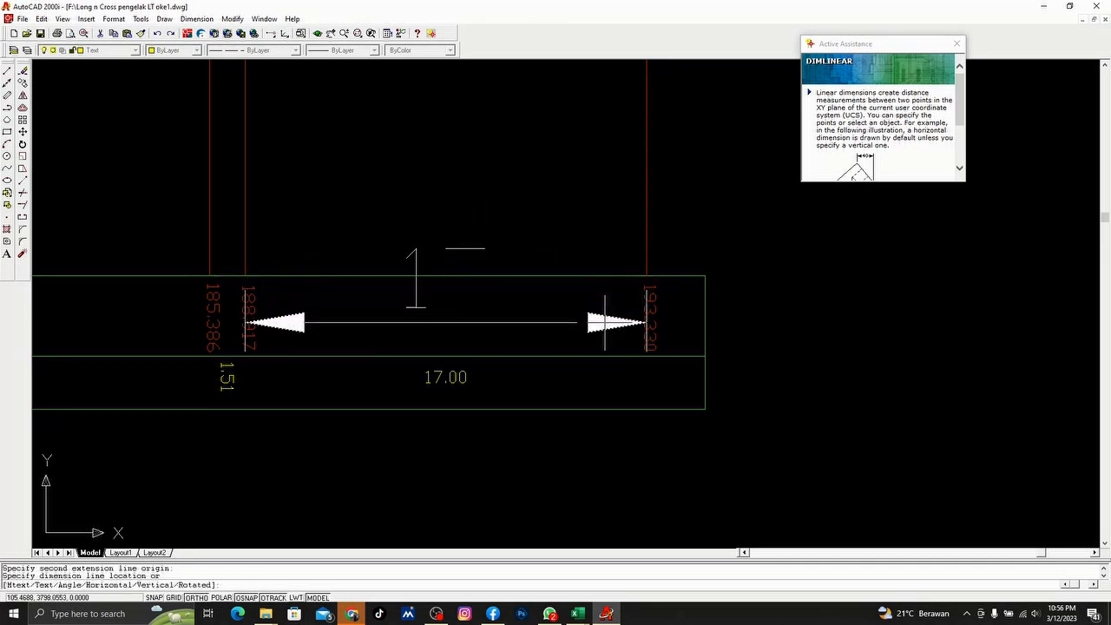
pyautogui.click(567, 467)
pyautogui.scroll(-3, 620, 328)
pyautogui.scroll(4, 477, 390)
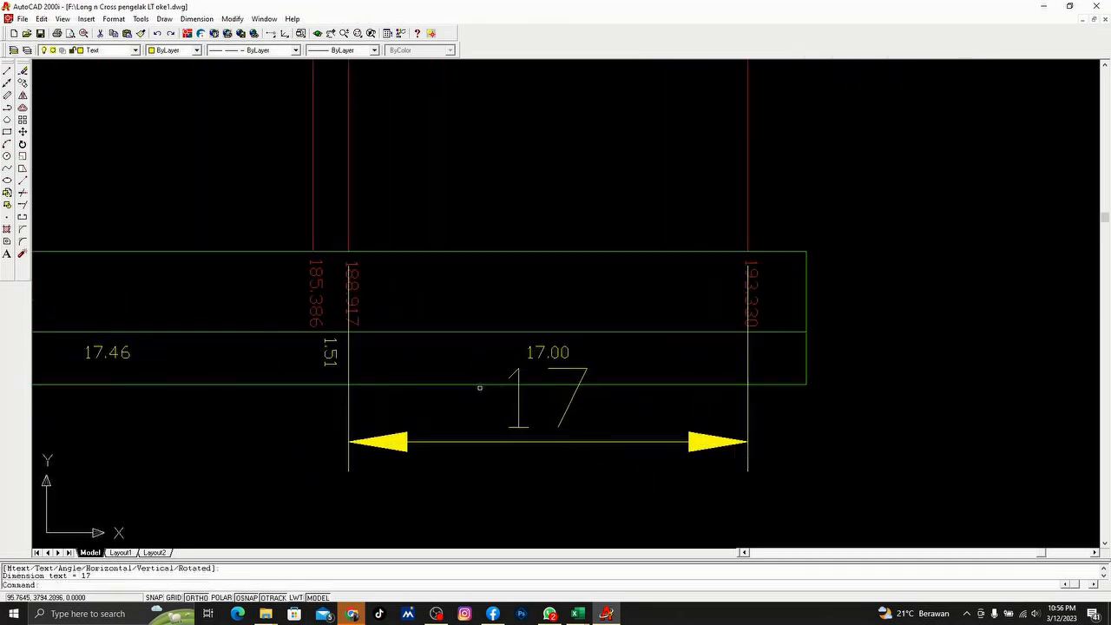
# Step: Erase the linear check dimension below the CP.0 frame
pyautogui.click(837, 434)
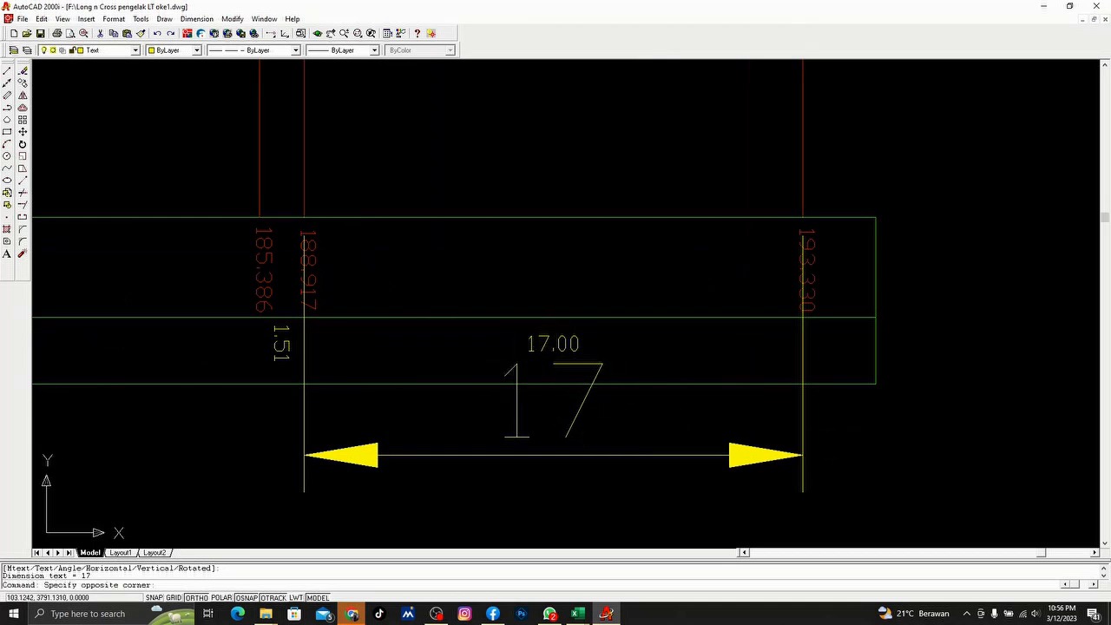
pyautogui.click(678, 493)
pyautogui.press('Delete')
# Step: Erase the oversized DATT. +160.000 text overlapping the smaller yellow one at the CP.0 frame
pyautogui.scroll(-10, 687, 386)
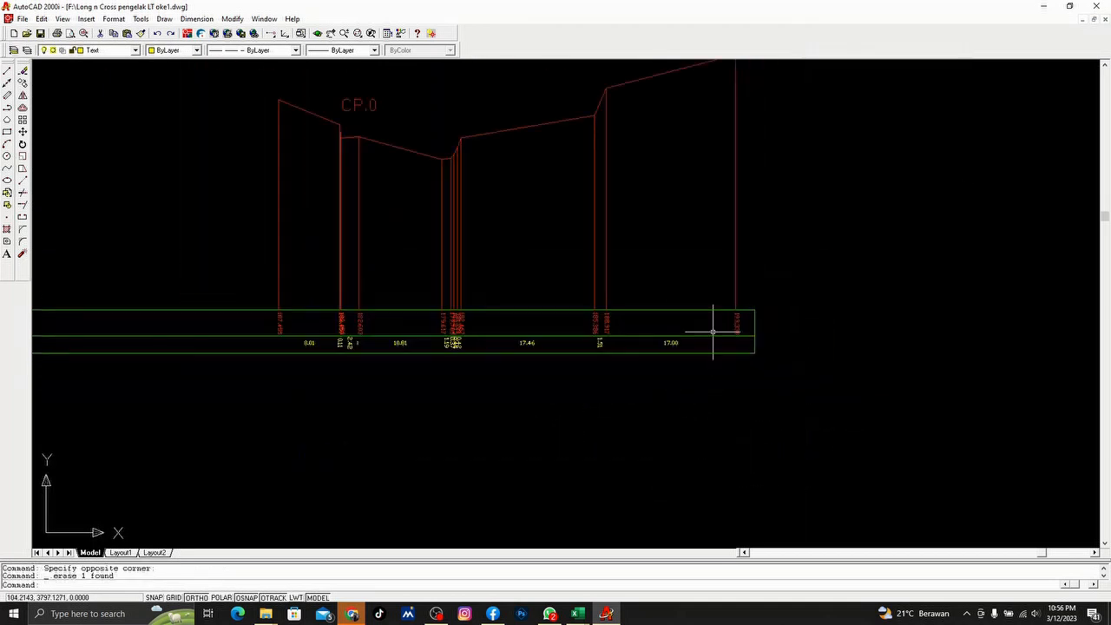
pyautogui.scroll(-6, 521, 169)
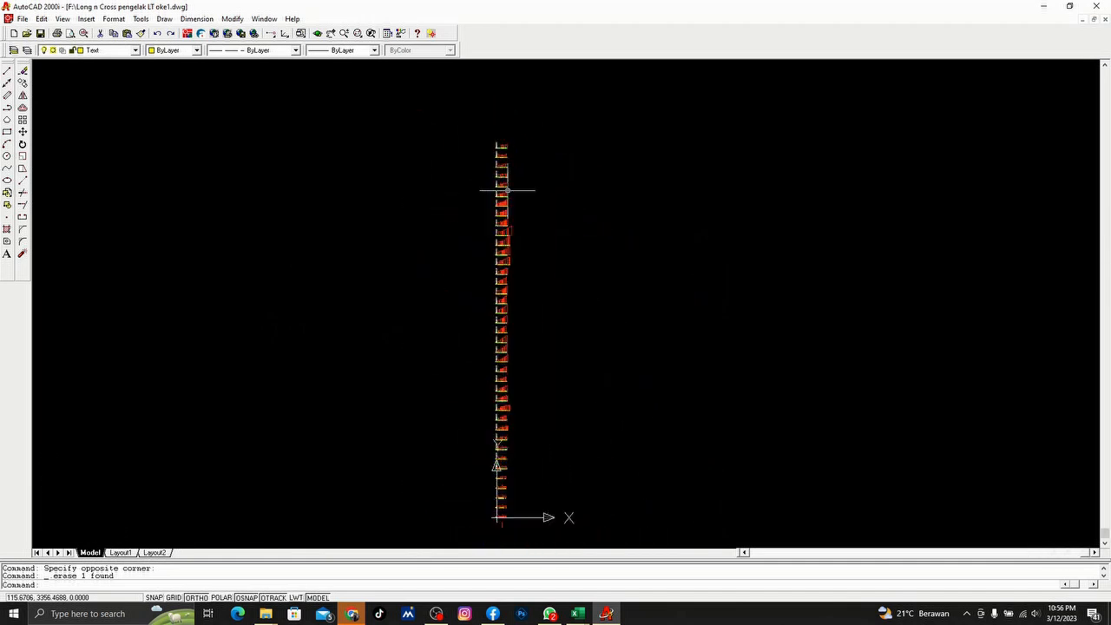
pyautogui.moveTo(511, 211); pyautogui.dragTo(426, 268, button='middle')
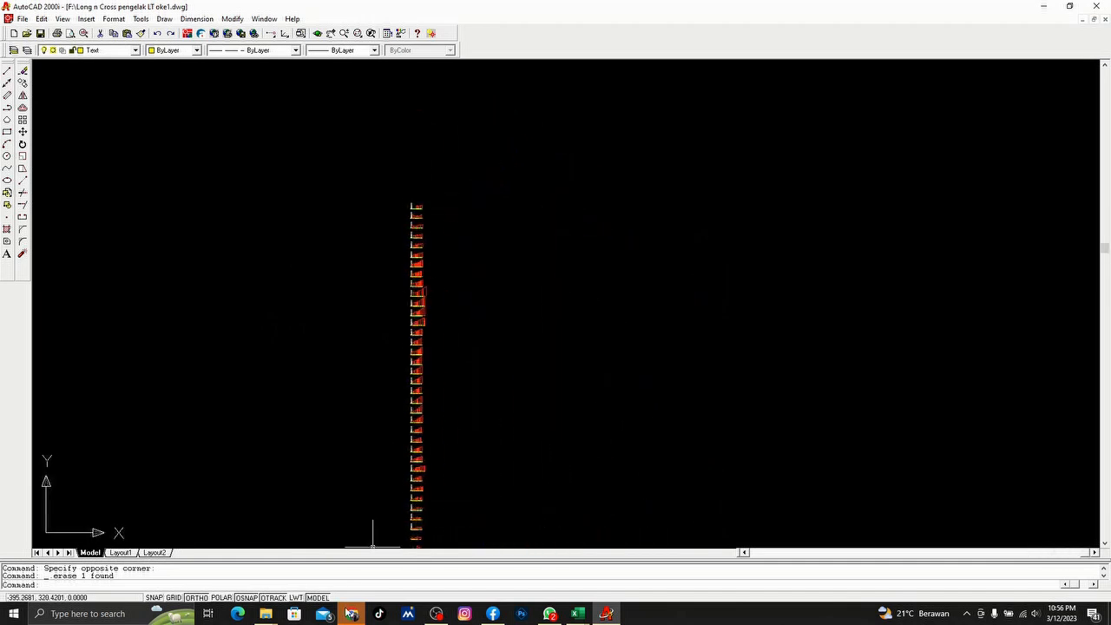
pyautogui.scroll(3, 427, 293)
pyautogui.moveTo(422, 203); pyautogui.dragTo(590, 367, button='middle')
pyautogui.scroll(2, 573, 295)
pyautogui.scroll(3, 552, 226)
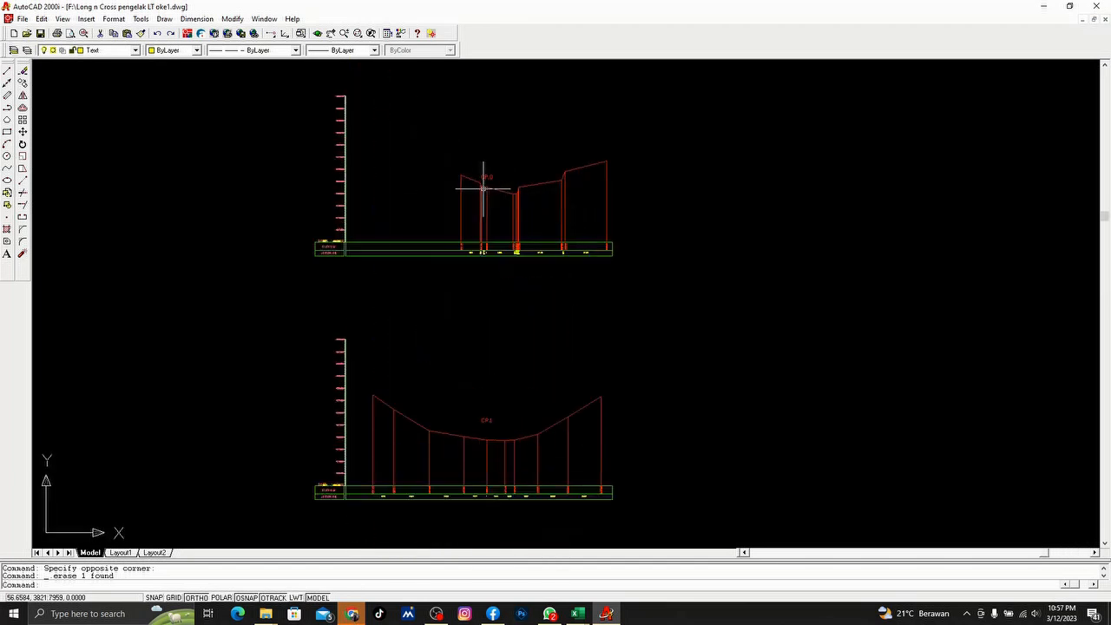
pyautogui.scroll(8, 313, 241)
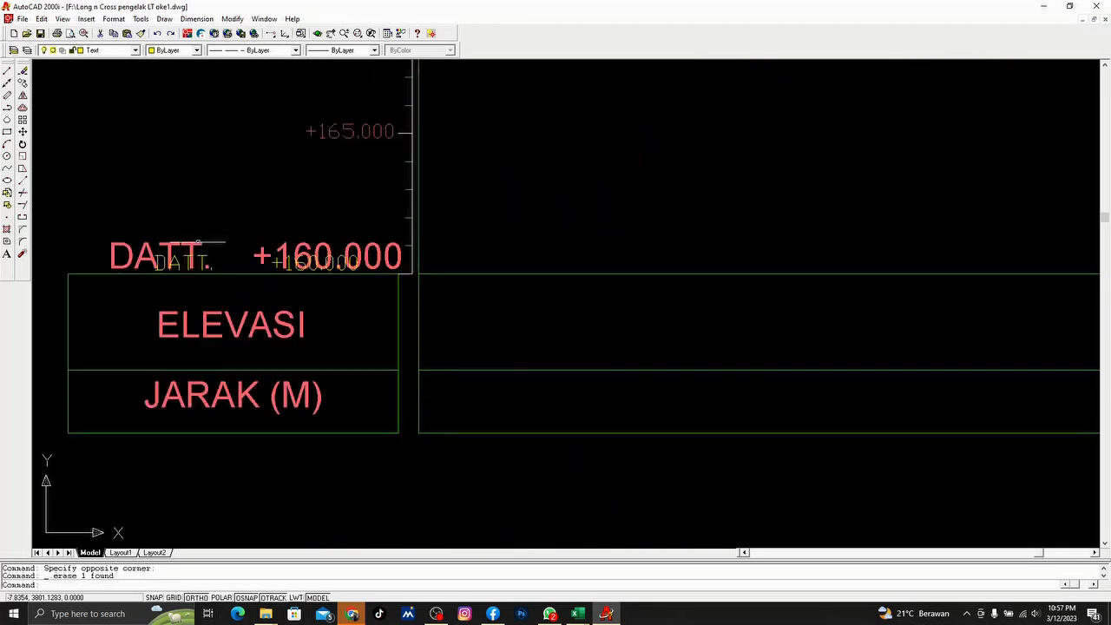
pyautogui.click(192, 251)
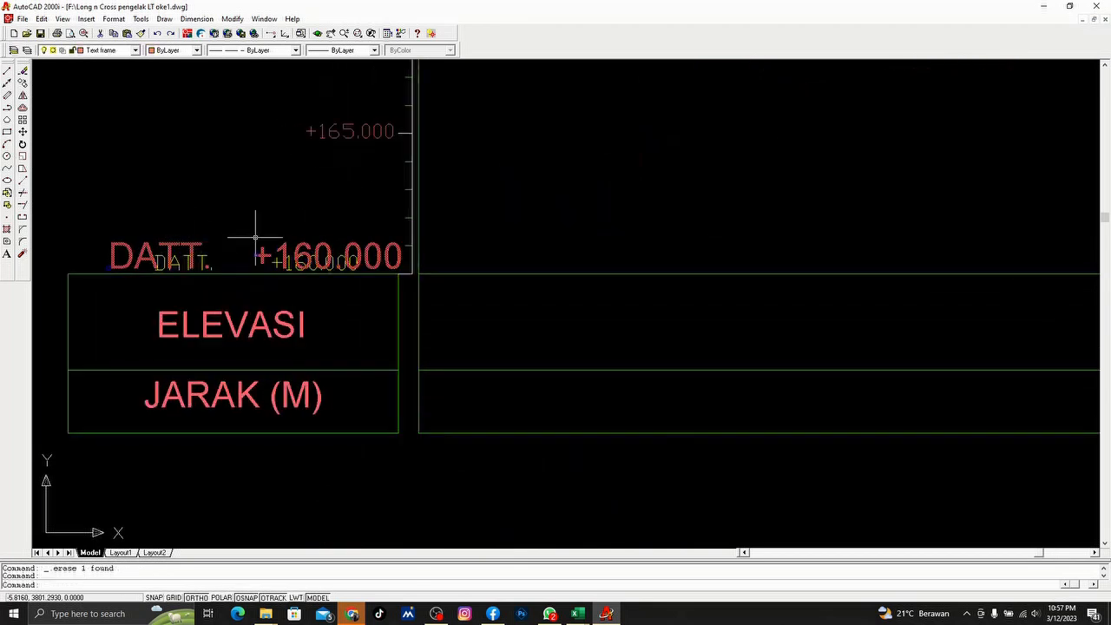
pyautogui.press('Delete')
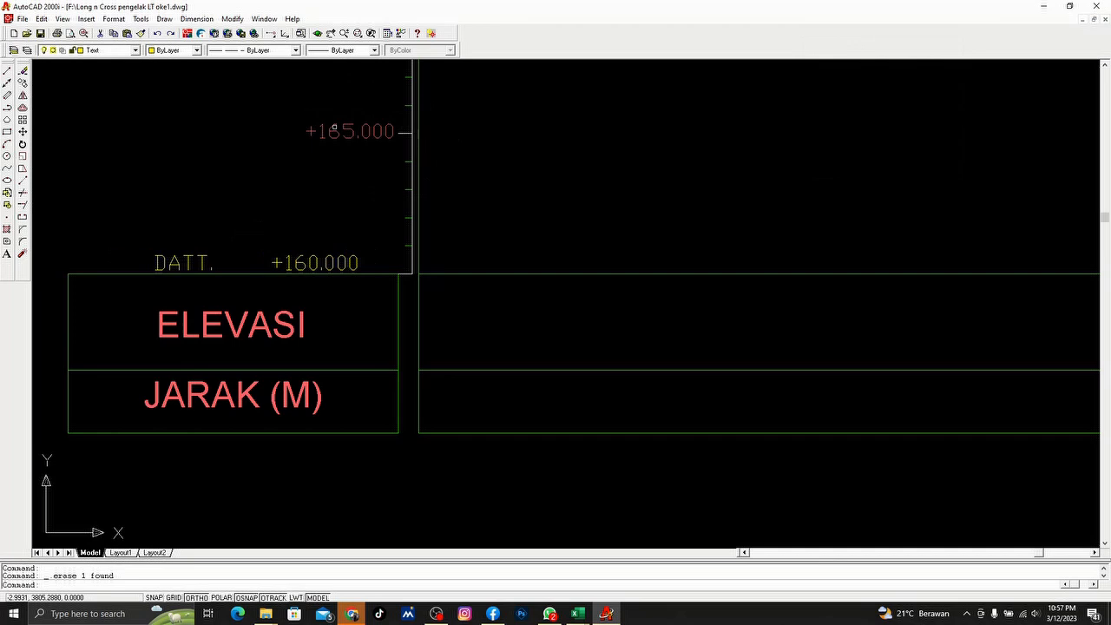
# Step: Match the properties of the +165.000 scale label onto the yellow DATT. +160.000 text of the CP.0 frame
pyautogui.click(267, 138)
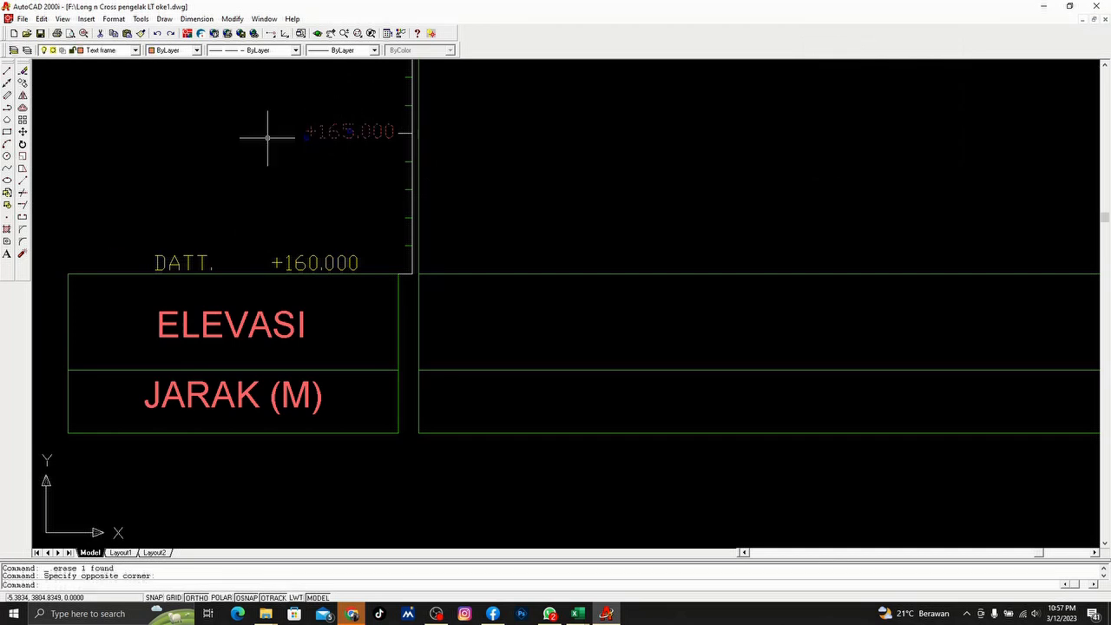
pyautogui.click(140, 33)
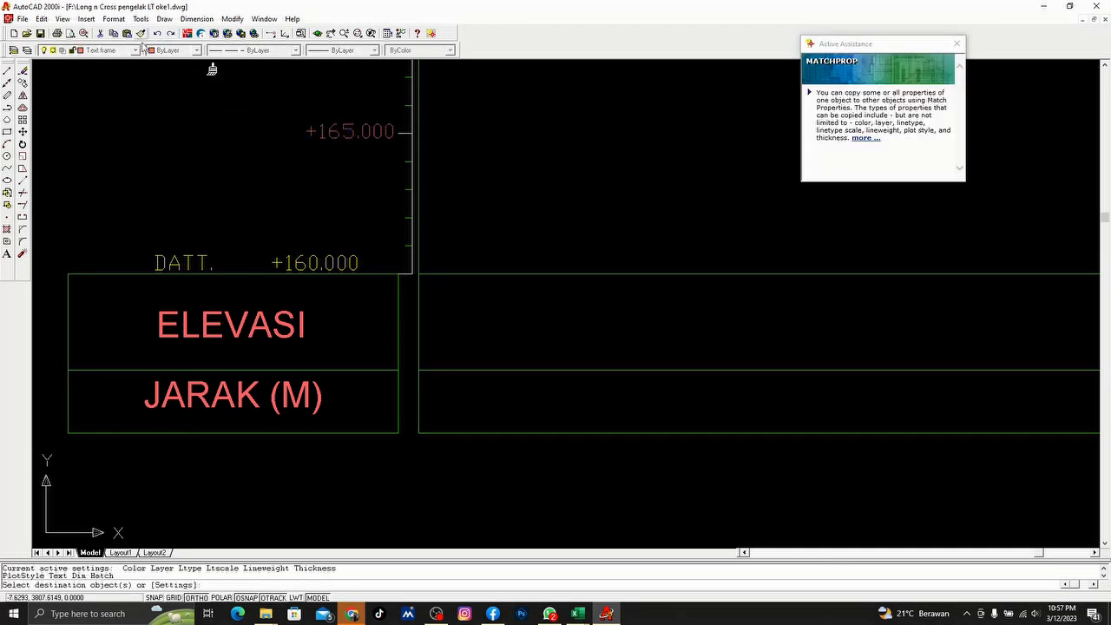
pyautogui.click(304, 268)
pyautogui.scroll(-3, 286, 183)
pyautogui.rightClick(407, 174)
pyautogui.click(432, 176)
pyautogui.scroll(-5, 475, 209)
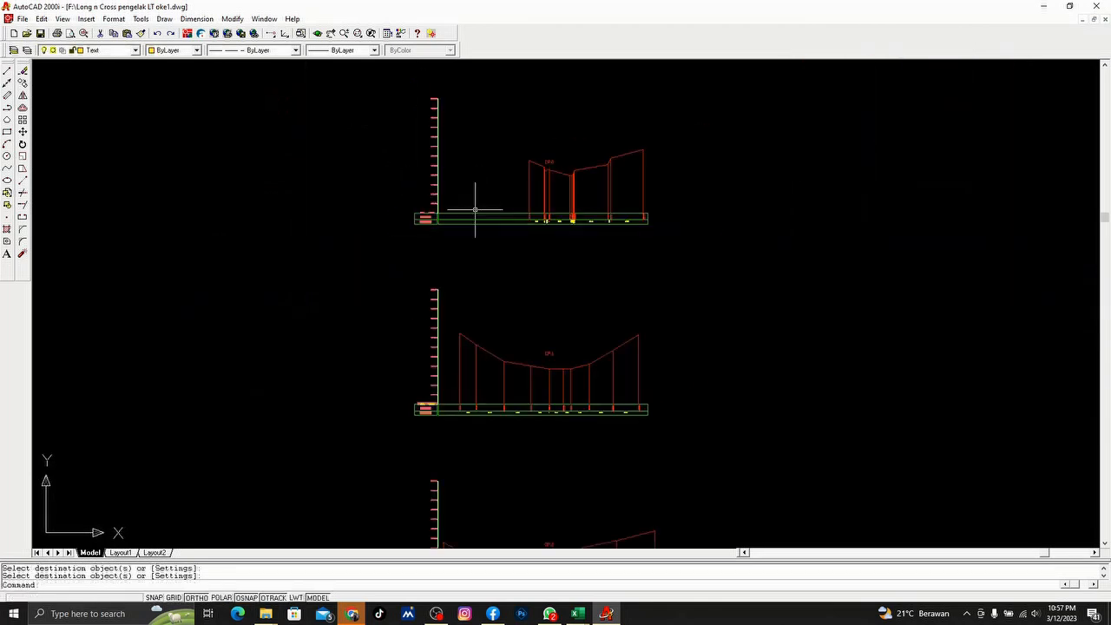
# Step: Move the CP.8 frame's vertical end line horizontally outward, past the section's last elevation label
pyautogui.scroll(-4, 521, 261)
pyautogui.scroll(8, 558, 290)
pyautogui.scroll(4, 572, 320)
pyautogui.click(554, 324)
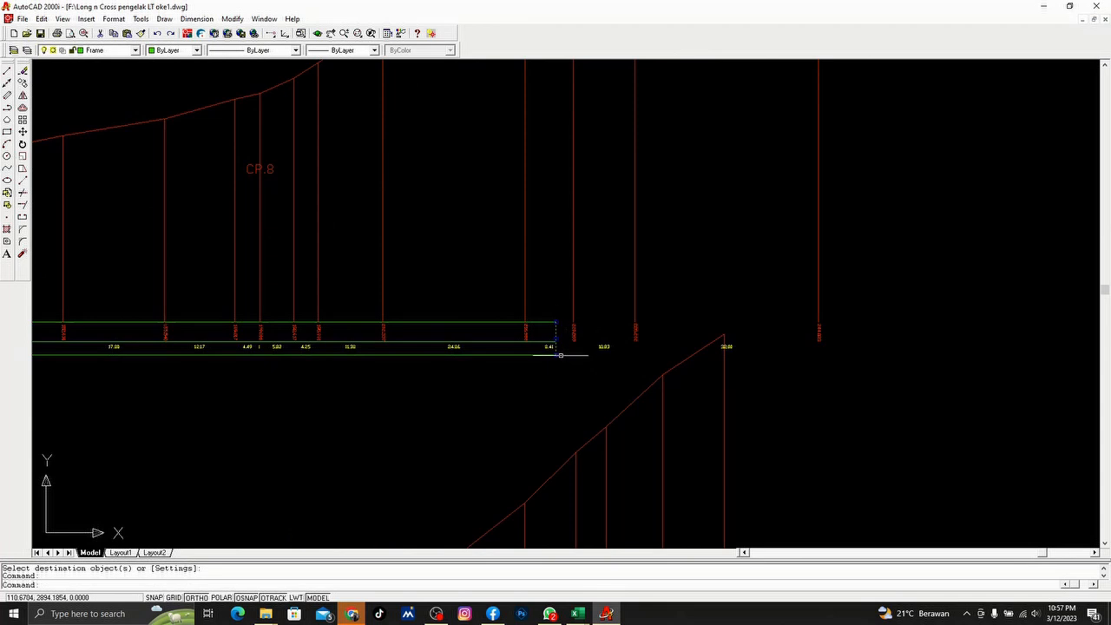
pyautogui.click(23, 132)
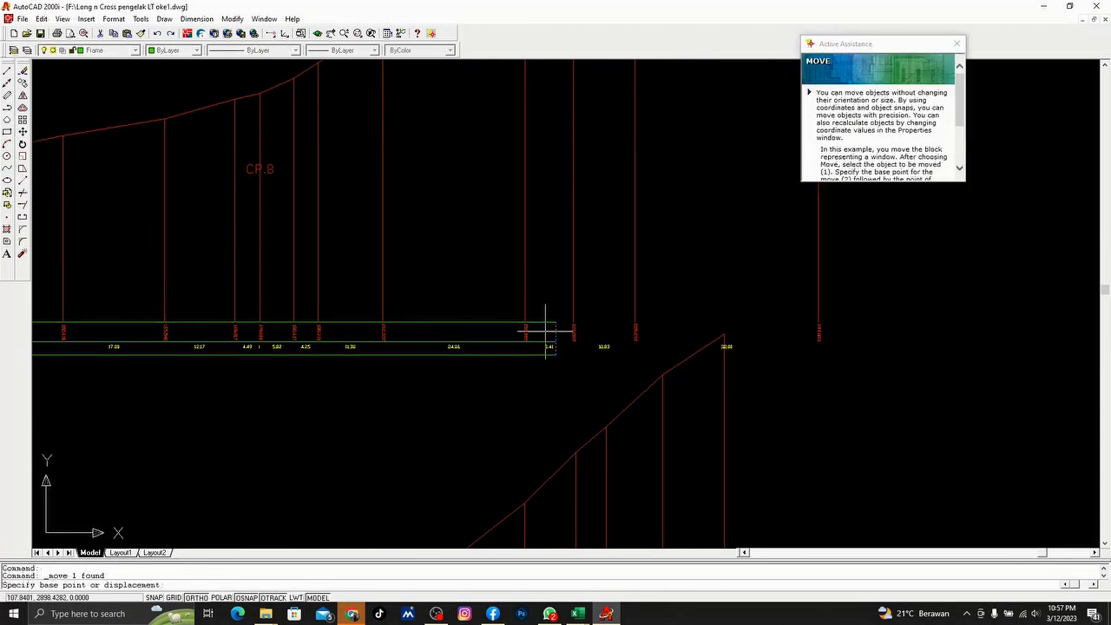
pyautogui.click(556, 323)
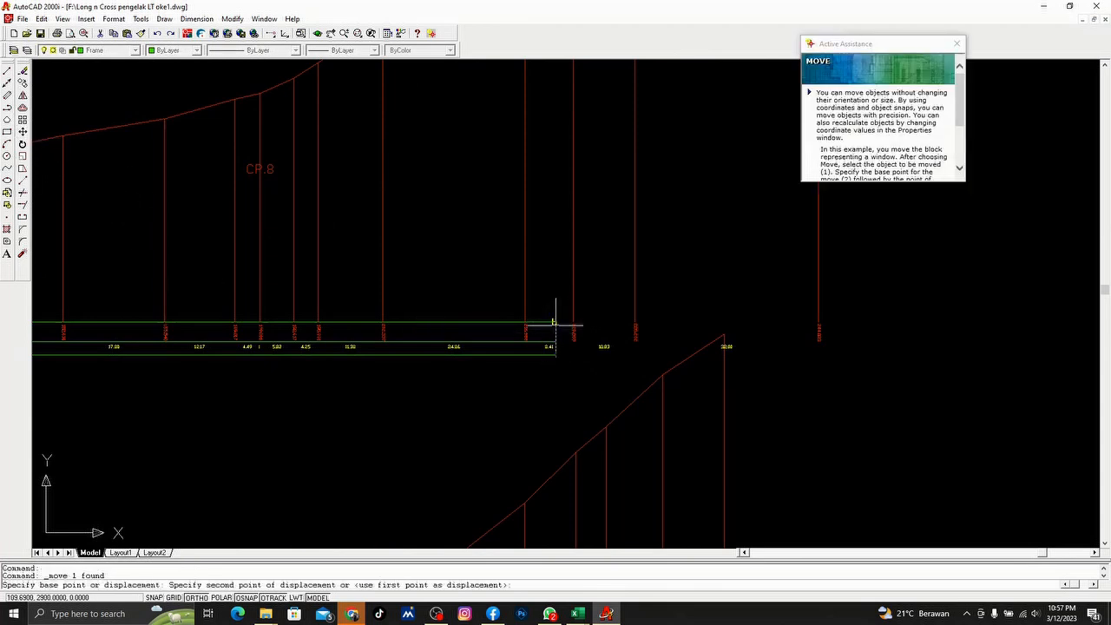
pyautogui.click(896, 323)
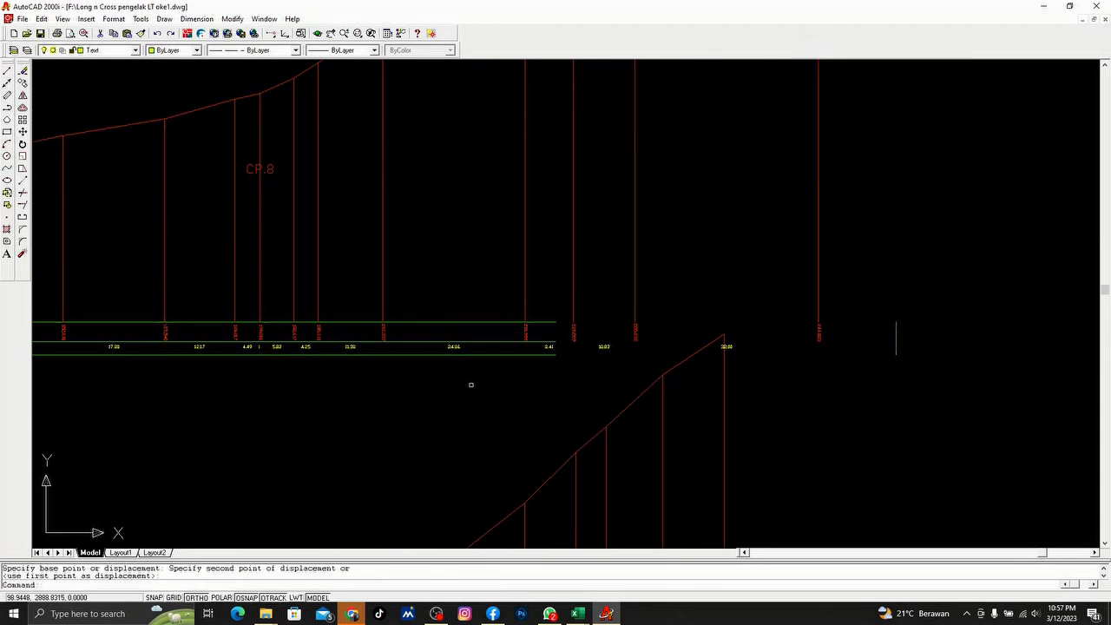
# Step: Extend the three horizontal lines of the CP.8 frame to the moved end line
pyautogui.click(24, 205)
pyautogui.click(922, 307)
pyautogui.click(874, 350)
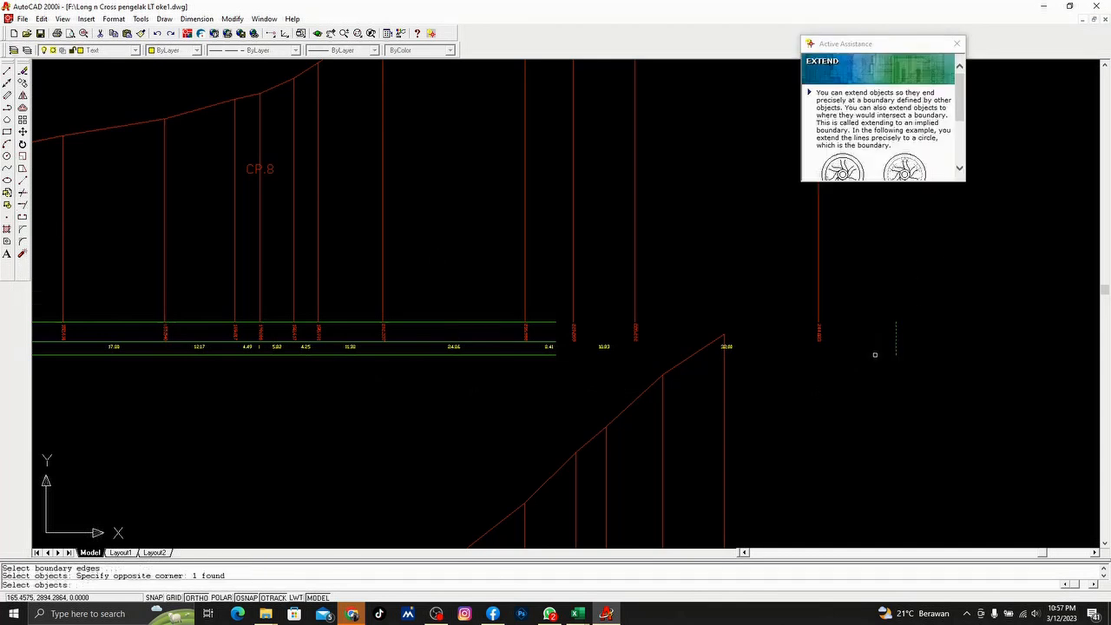
pyautogui.press('Return')
pyautogui.click(513, 314)
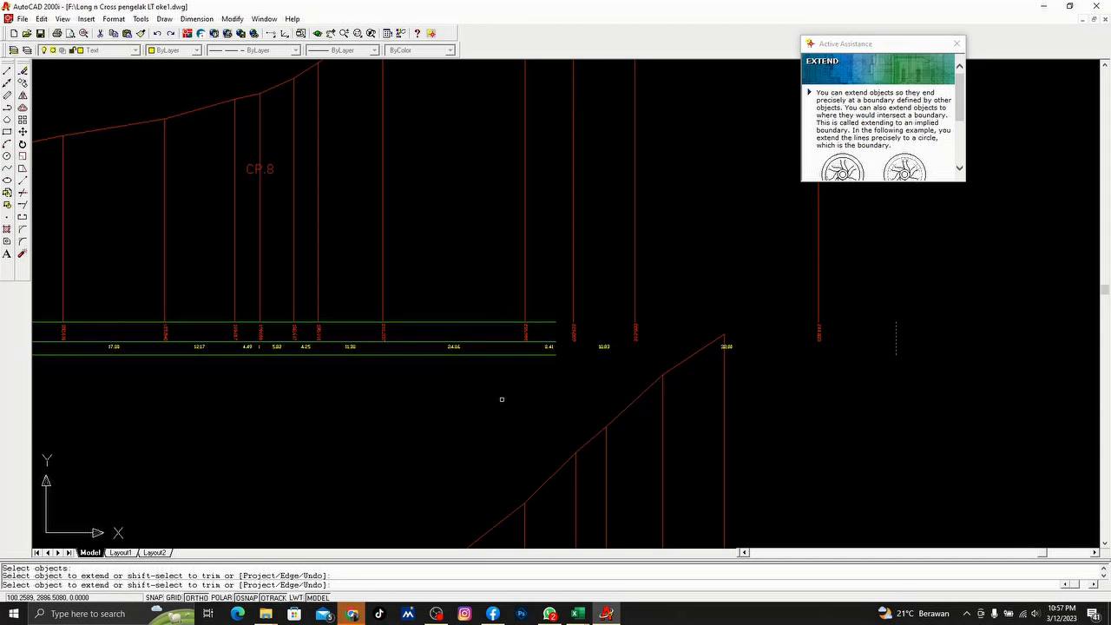
pyautogui.click(509, 308)
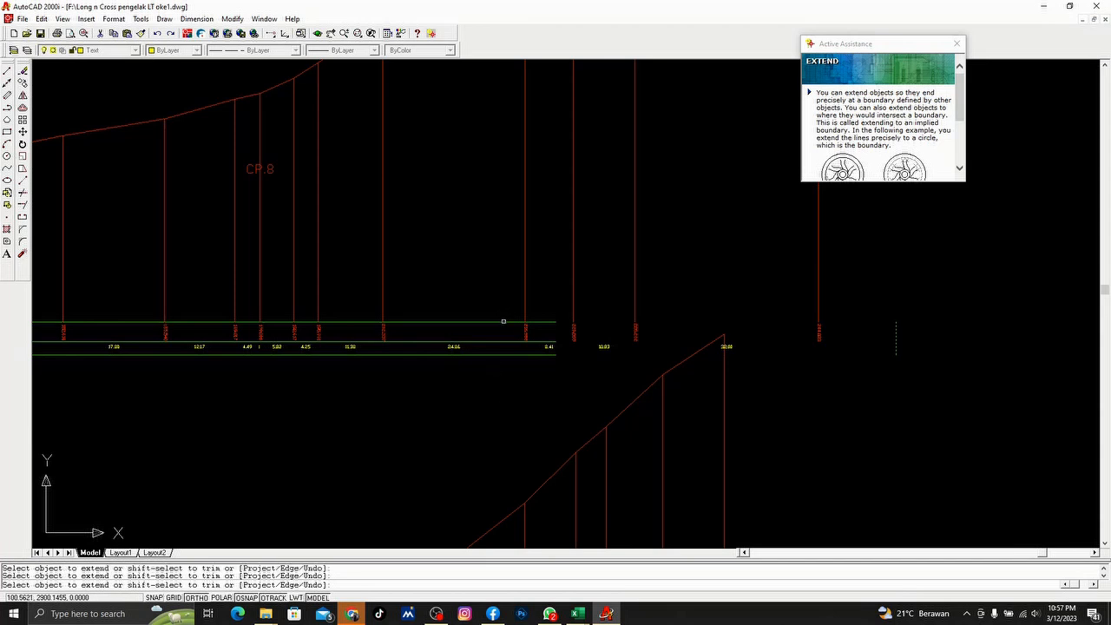
pyautogui.click(517, 343)
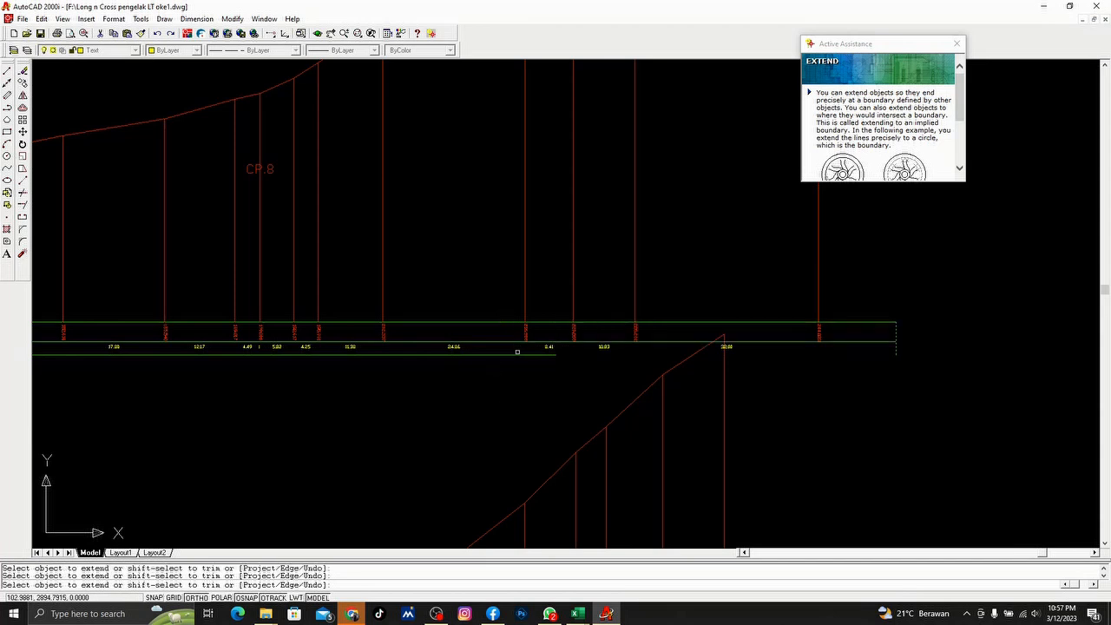
pyautogui.rightClick(526, 372)
pyautogui.click(545, 382)
# Step: Examine the cross sections below CP.8 for frame lengths and the shape of the ground line at CP.11
pyautogui.scroll(-5, 648, 380)
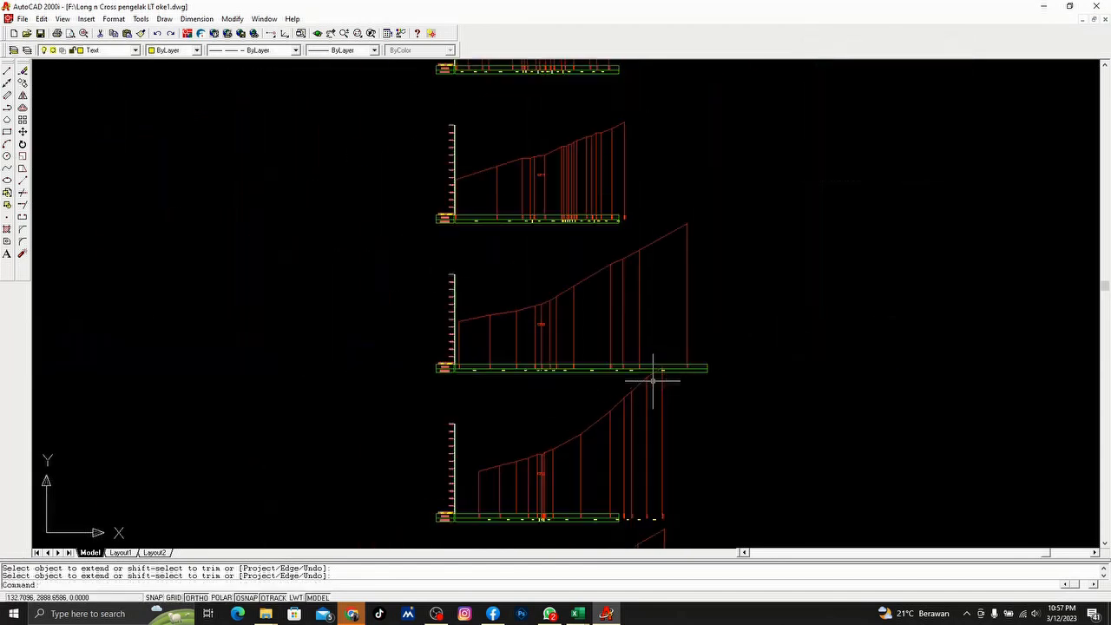
pyautogui.moveTo(653, 380); pyautogui.dragTo(705, 238, button='middle')
pyautogui.scroll(2, 737, 230)
pyautogui.moveTo(813, 296); pyautogui.dragTo(712, 135, button='middle')
pyautogui.scroll(-3, 787, 316)
pyautogui.scroll(5, 618, 394)
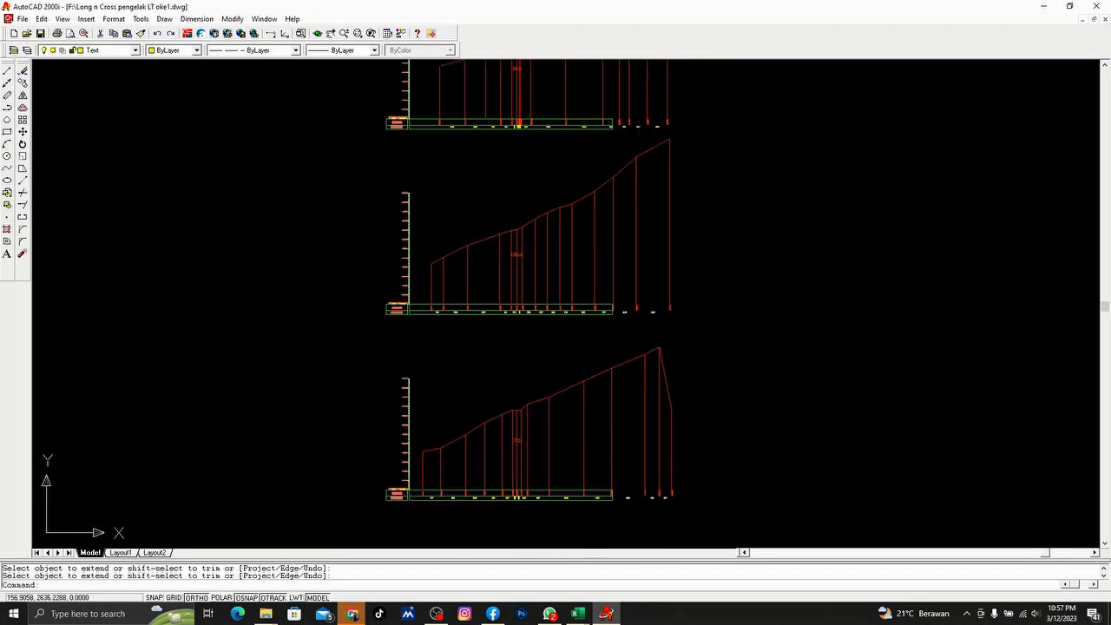
pyautogui.click(677, 366)
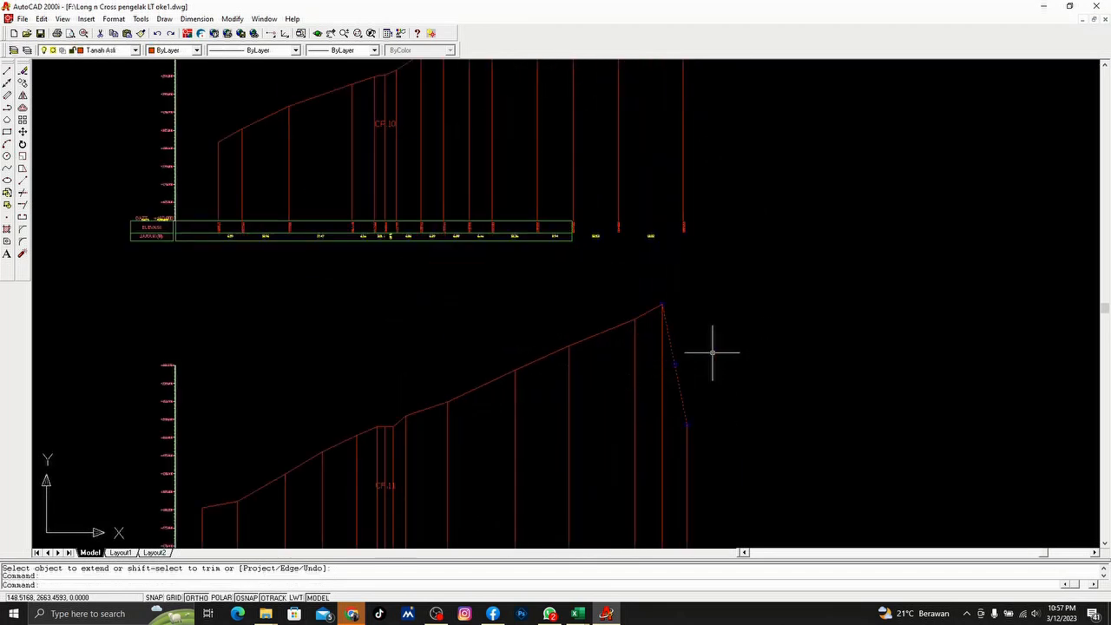
pyautogui.scroll(-3, 709, 346)
pyautogui.moveTo(719, 324); pyautogui.dragTo(667, 206, button='middle')
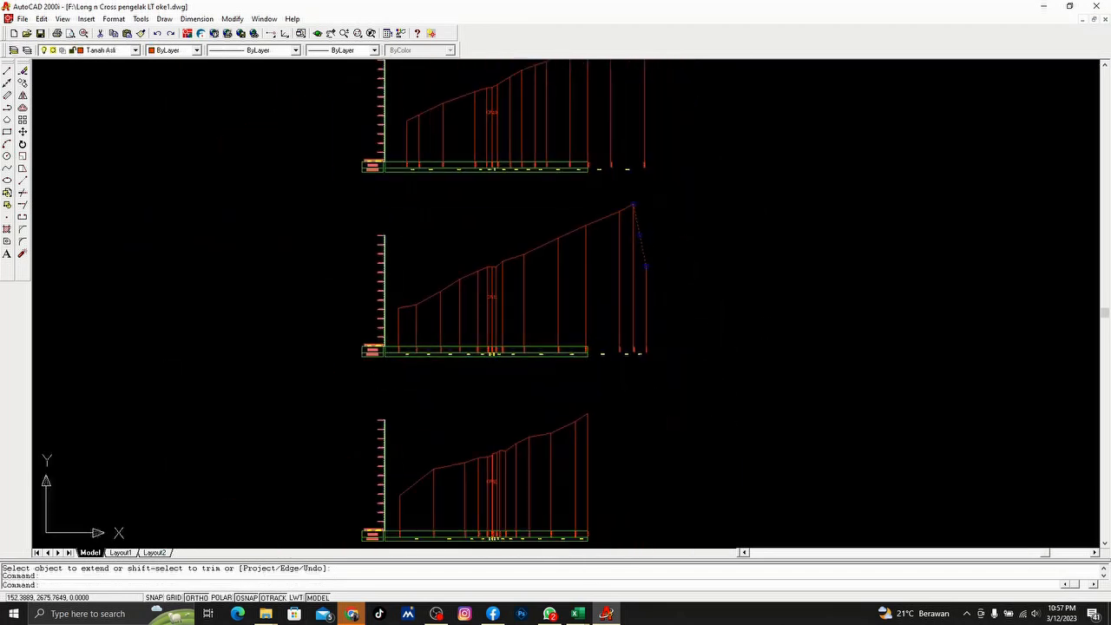
pyautogui.scroll(-4, 670, 365)
pyautogui.moveTo(670, 364); pyautogui.dragTo(707, 216, button='middle')
pyautogui.scroll(5, 666, 260)
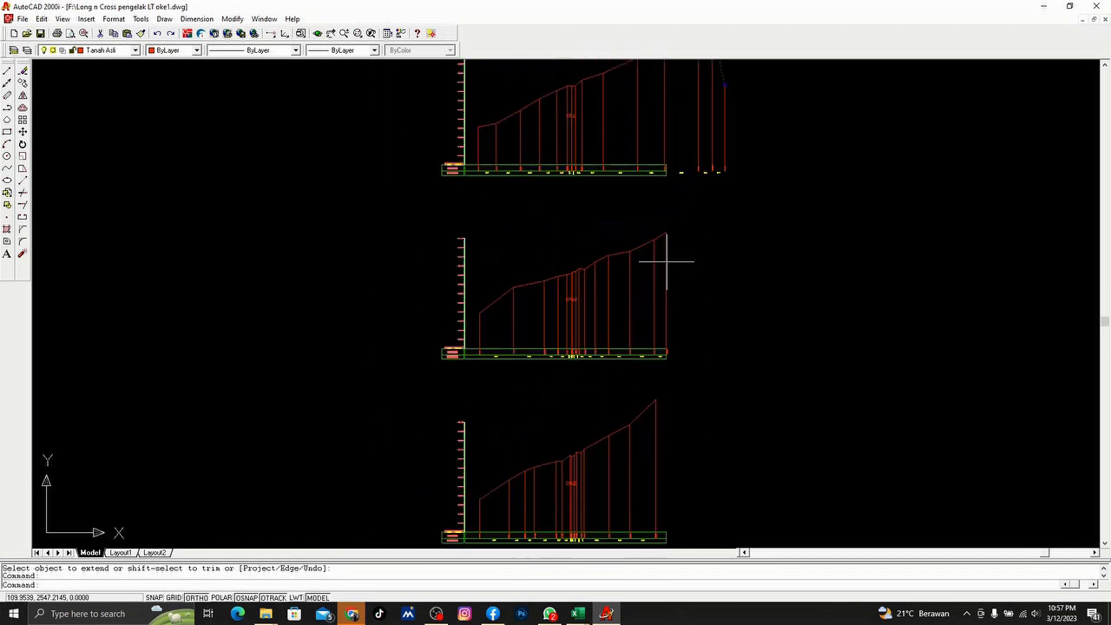
# Step: Browse the remaining cross sections and find the finished ones with blue vertical lines elsewhere in the drawing
pyautogui.scroll(-2, 667, 273)
pyautogui.moveTo(667, 273); pyautogui.dragTo(683, 164, button='middle')
pyautogui.scroll(3, 657, 298)
pyautogui.scroll(-9, 702, 456)
pyautogui.scroll(1, 188, 308)
pyautogui.moveTo(121, 291); pyautogui.dragTo(646, 282, button='middle')
pyautogui.scroll(3, 373, 344)
pyautogui.scroll(-5, 327, 329)
pyautogui.moveTo(321, 334); pyautogui.dragTo(446, 138, button='middle')
pyautogui.scroll(3, 358, 322)
pyautogui.scroll(5, 298, 260)
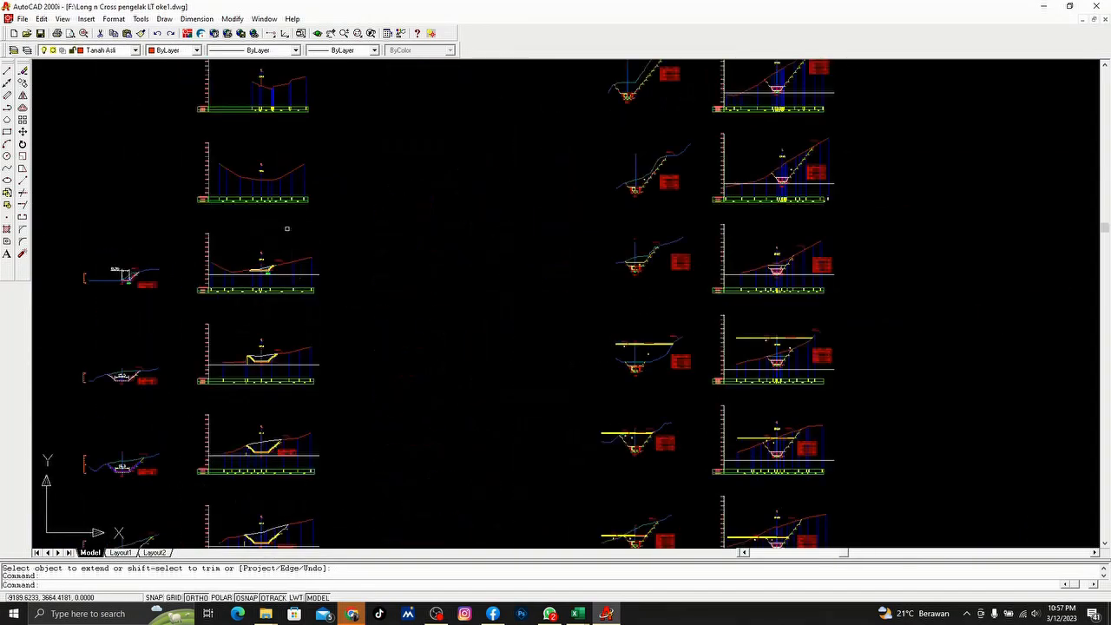
pyautogui.press('Escape')
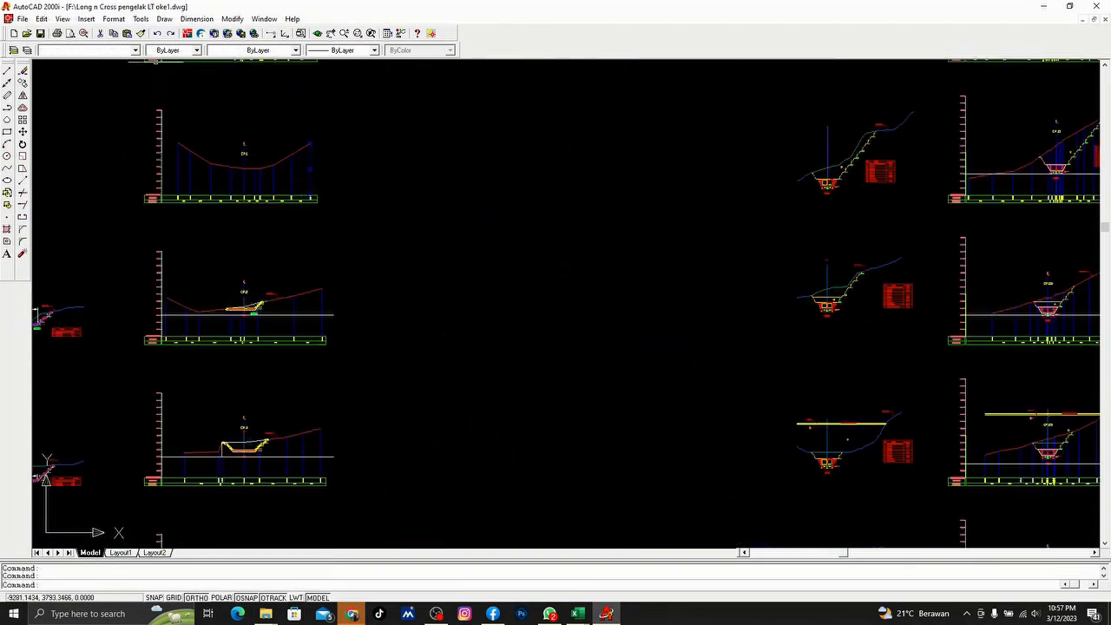
pyautogui.click(140, 33)
pyautogui.scroll(-8, 564, 304)
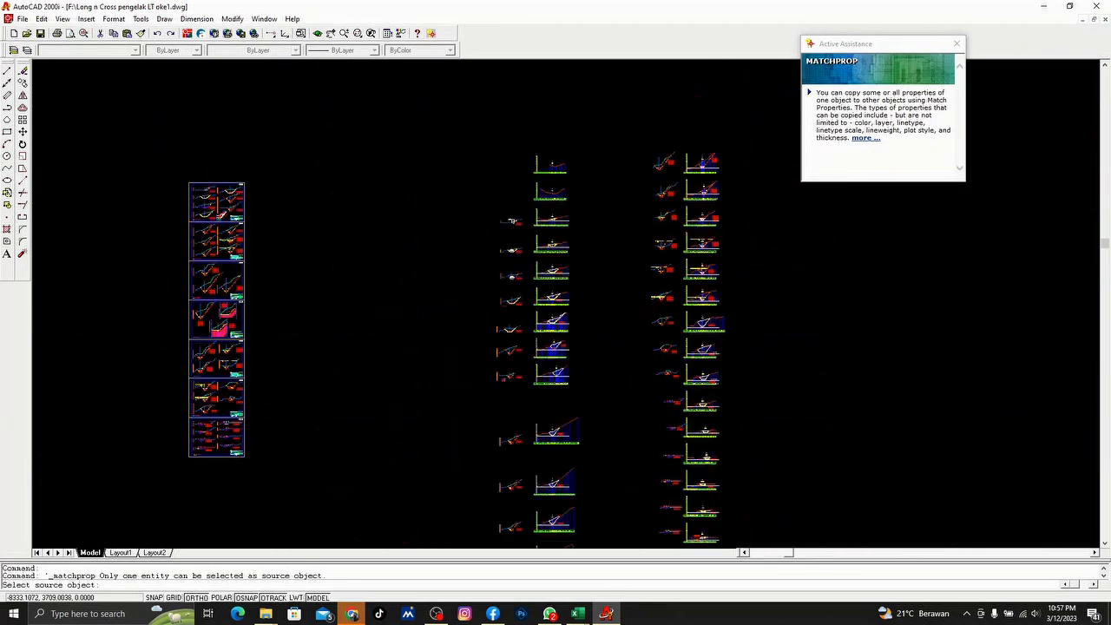
pyautogui.scroll(10, 704, 265)
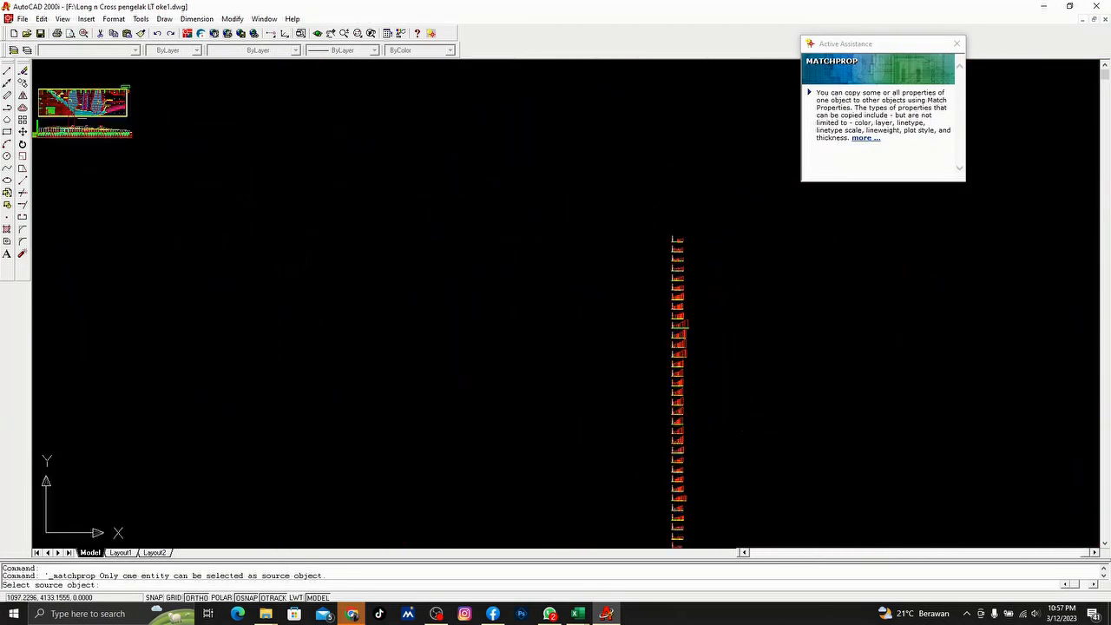
pyautogui.scroll(8, 686, 217)
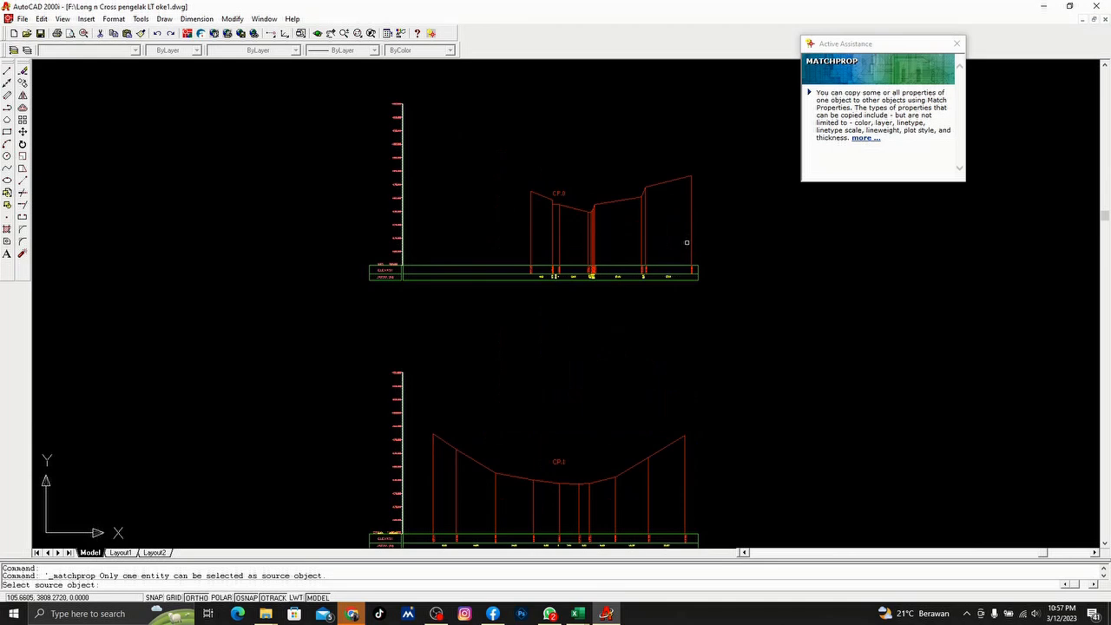
pyautogui.click(747, 231)
pyautogui.click(726, 217)
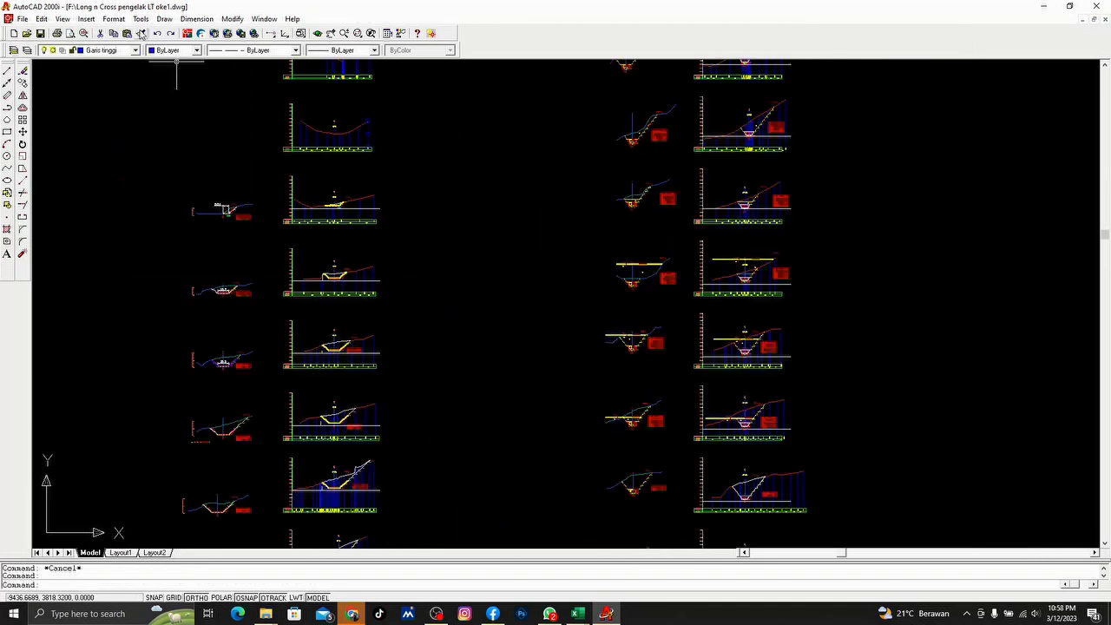
# Step: Match the properties of a finished section's blue Garis tinggi line onto the vertical lines of CP.0
pyautogui.click(141, 34)
pyautogui.scroll(-10, 565, 261)
pyautogui.scroll(-2, 725, 299)
pyautogui.scroll(10, 669, 235)
pyautogui.scroll(5, 654, 216)
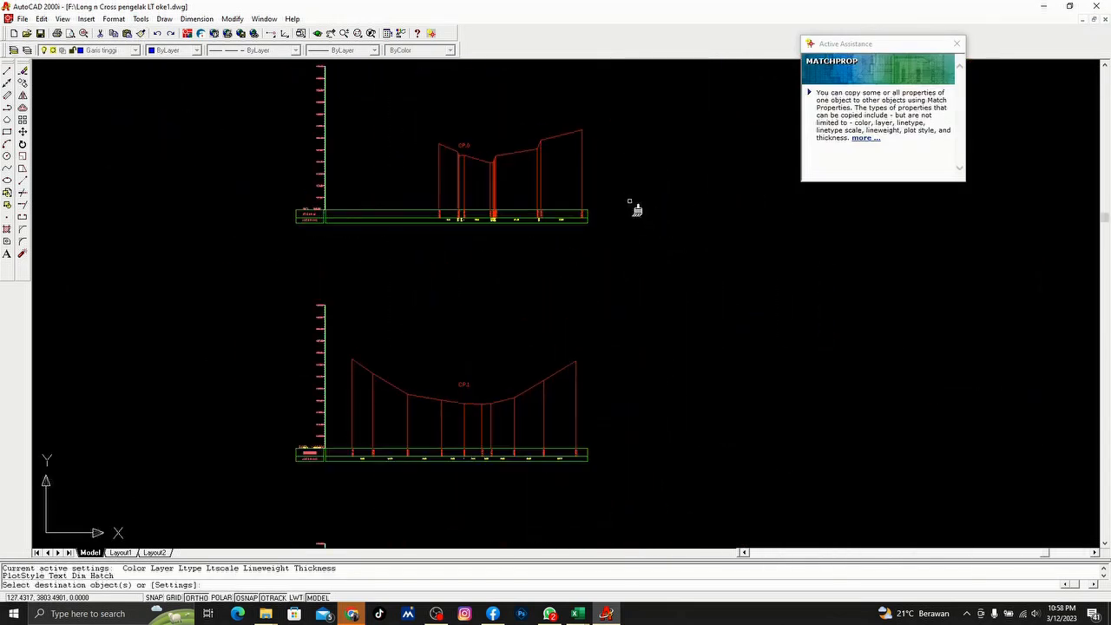
pyautogui.click(618, 187)
pyautogui.click(412, 200)
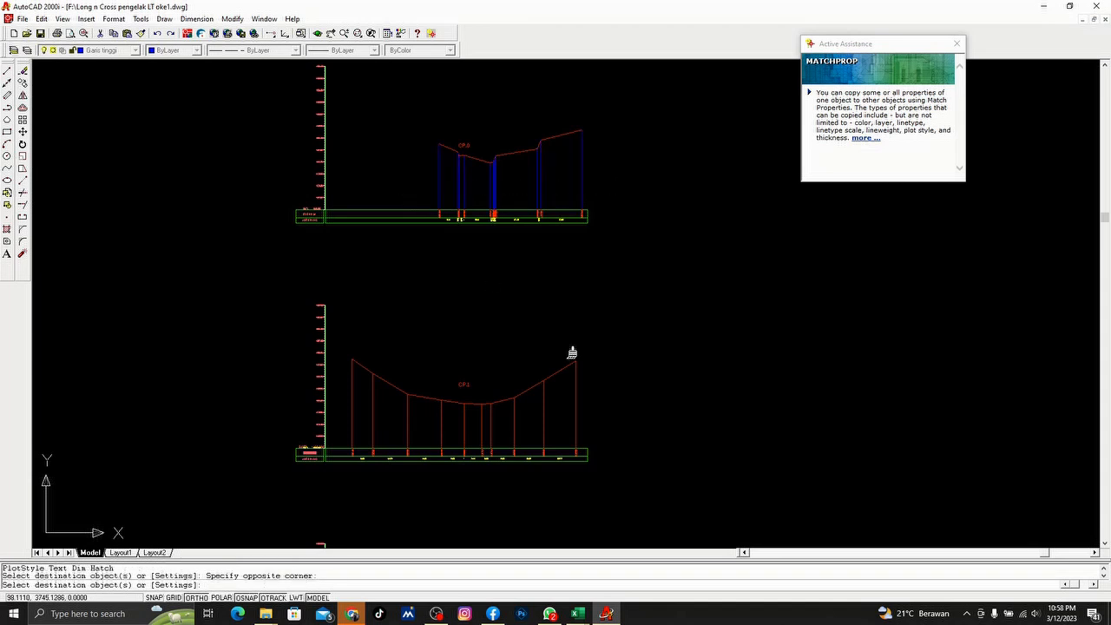
# Step: Apply the same Garis tinggi line properties to the vertical lines of CP.1 and CP.2 and finish Match Properties
pyautogui.scroll(4, 602, 415)
pyautogui.click(857, 299)
pyautogui.click(356, 318)
pyautogui.moveTo(485, 443); pyautogui.dragTo(493, 242, button='middle')
pyautogui.moveTo(648, 403); pyautogui.dragTo(575, 182, button='middle')
pyautogui.click(846, 344)
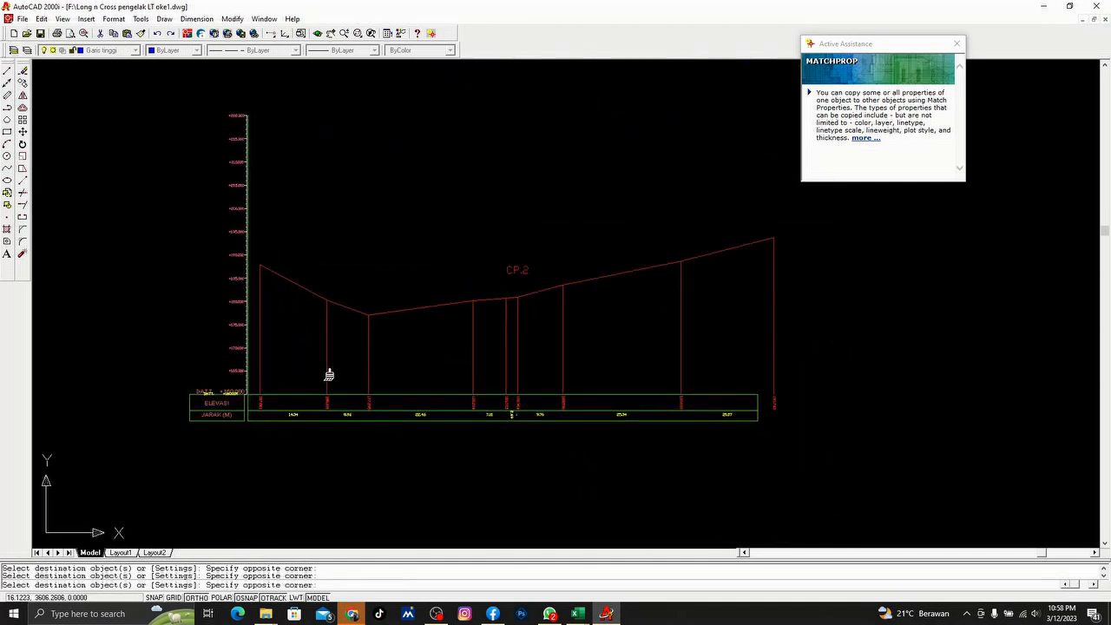
pyautogui.click(265, 375)
pyautogui.rightClick(698, 328)
pyautogui.click(720, 327)
pyautogui.click(730, 336)
pyautogui.rightClick(729, 336)
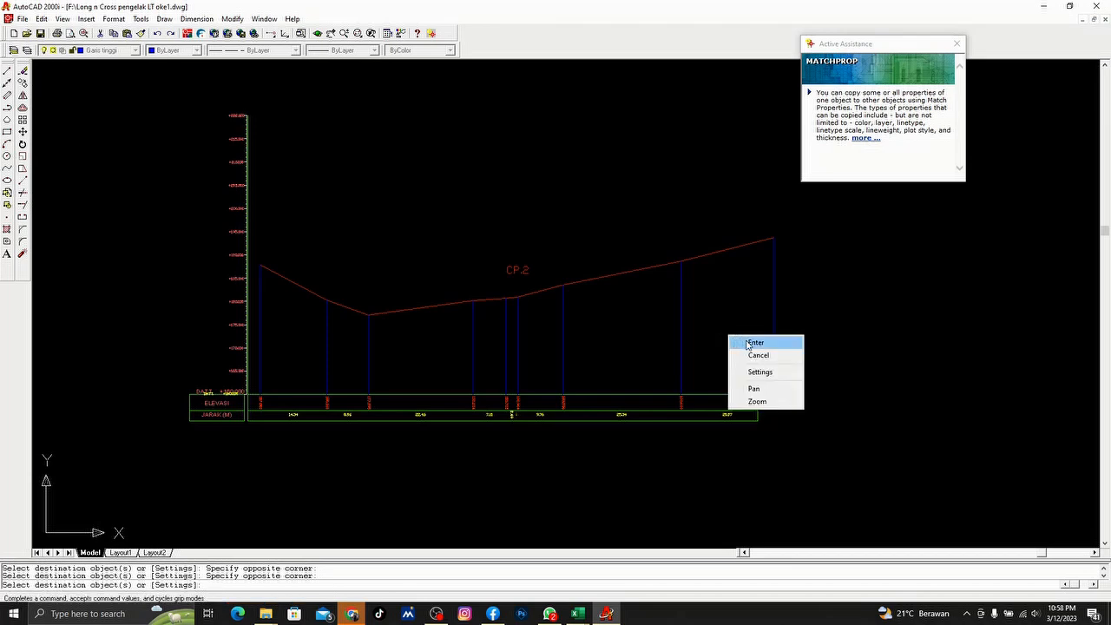
pyautogui.click(748, 342)
# Step: Switch to the CROSS PENGELAK TUGU workbook in Excel and review the command data on the QuickCAD sheet
pyautogui.moveTo(581, 619)
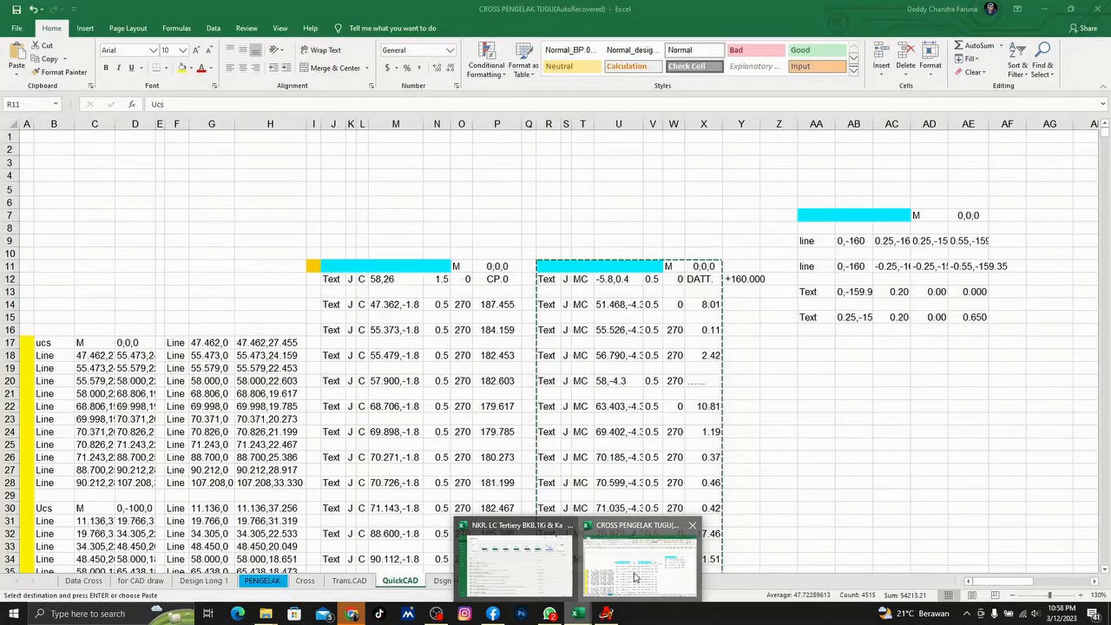
pyautogui.click(640, 565)
pyautogui.scroll(-3, 568, 317)
pyautogui.scroll(3, 840, 181)
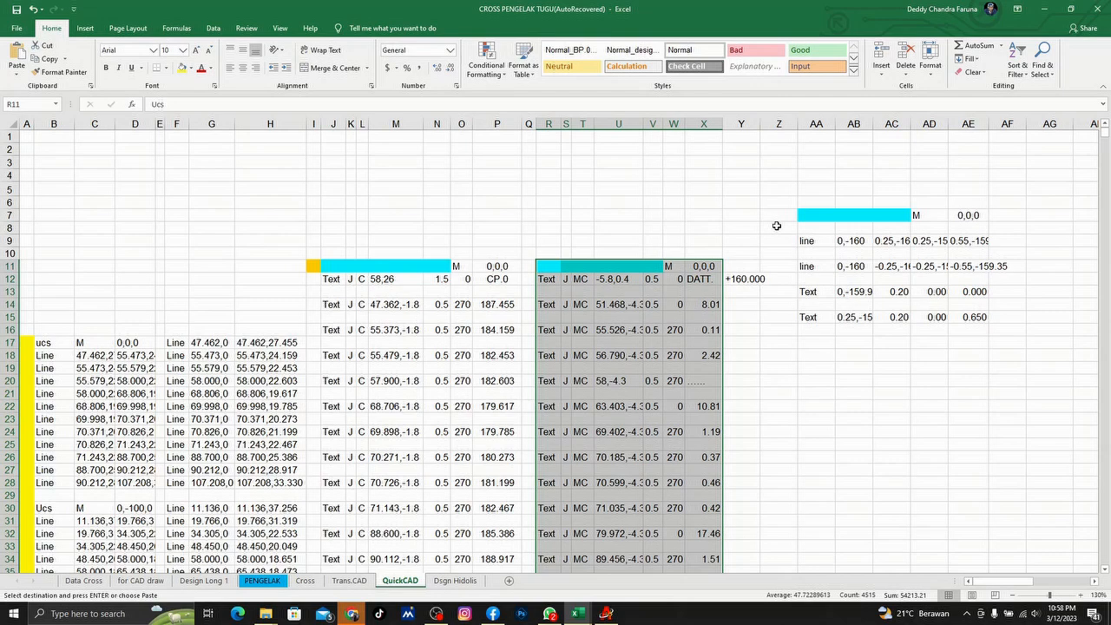
# Step: Switch to AutoCAD and examine the finished CP.4 cross section with its channel design and blue vertical lines
pyautogui.scroll(-3, 807, 239)
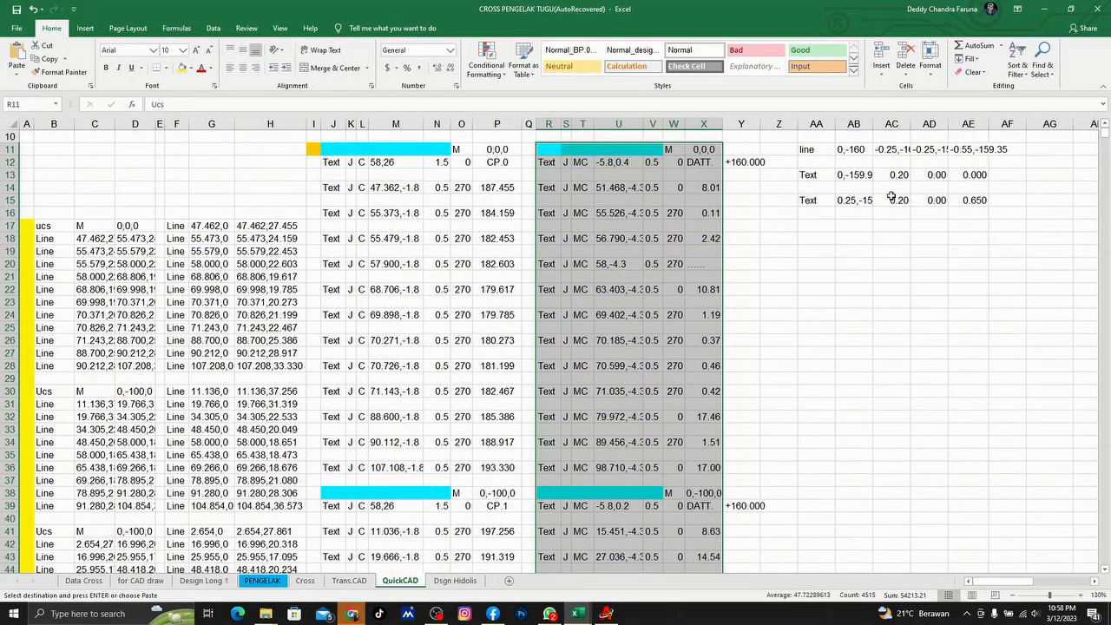
pyautogui.scroll(2, 868, 189)
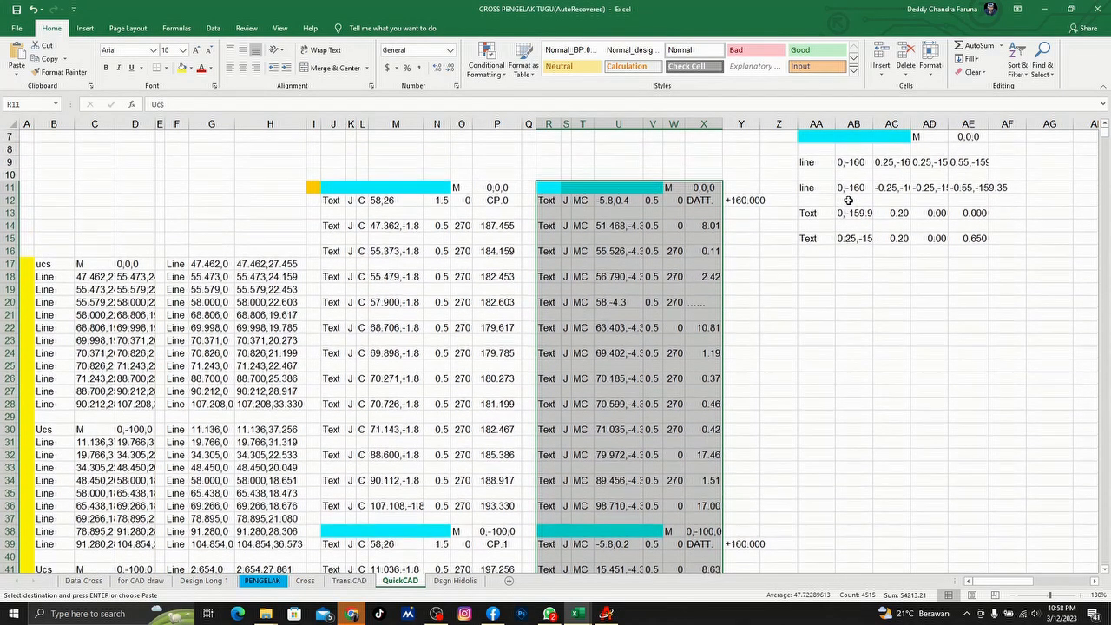
pyautogui.click(609, 615)
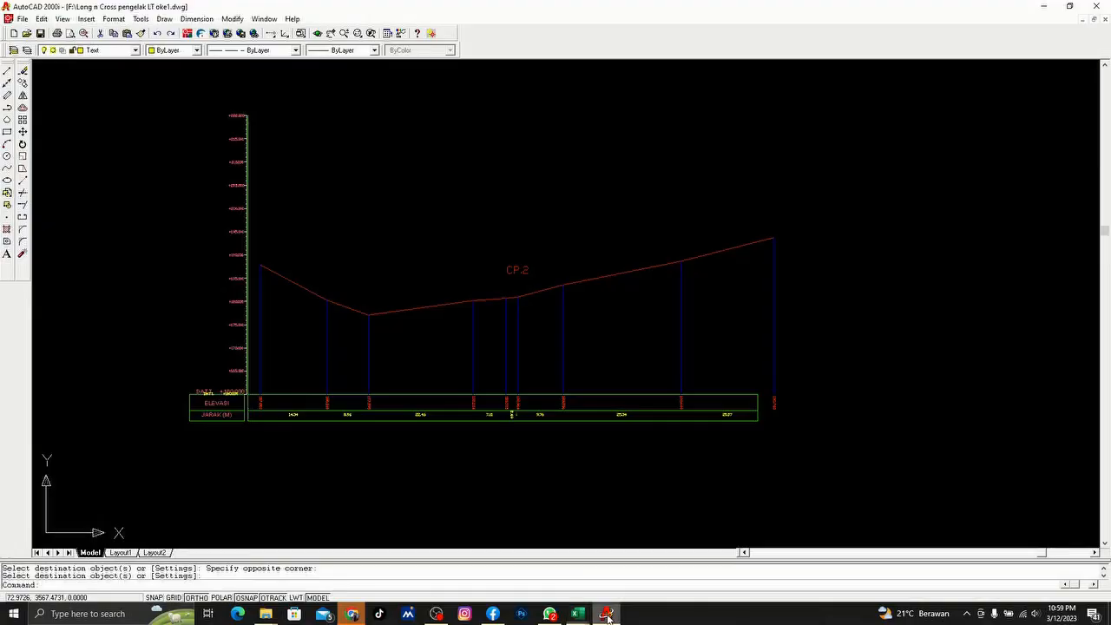
pyautogui.scroll(-5, 385, 367)
pyautogui.scroll(6, 330, 325)
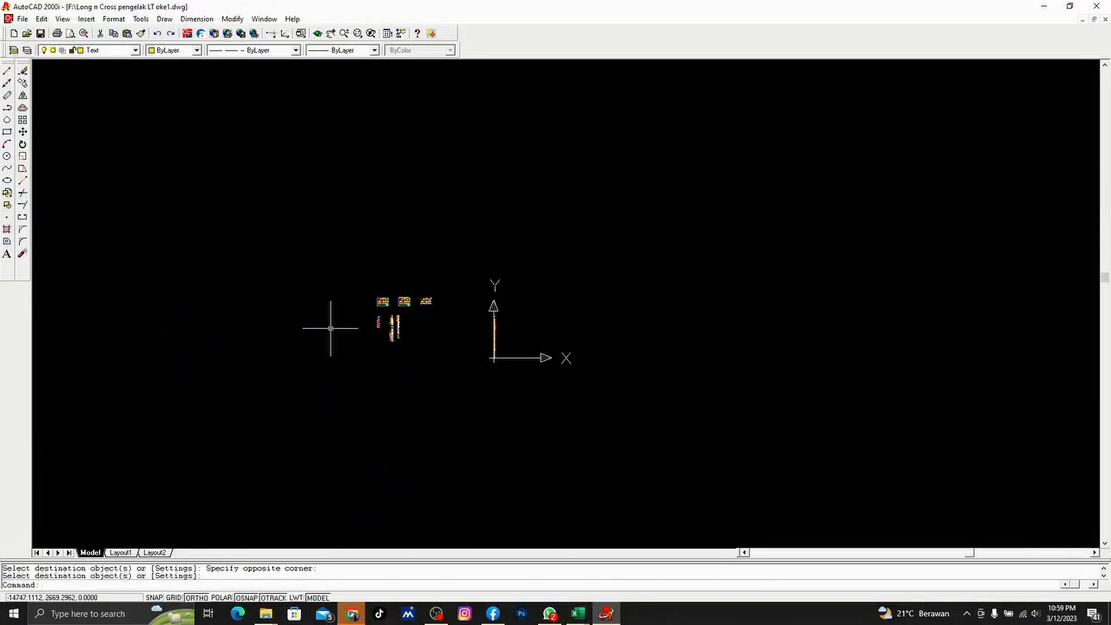
pyautogui.scroll(5, 356, 369)
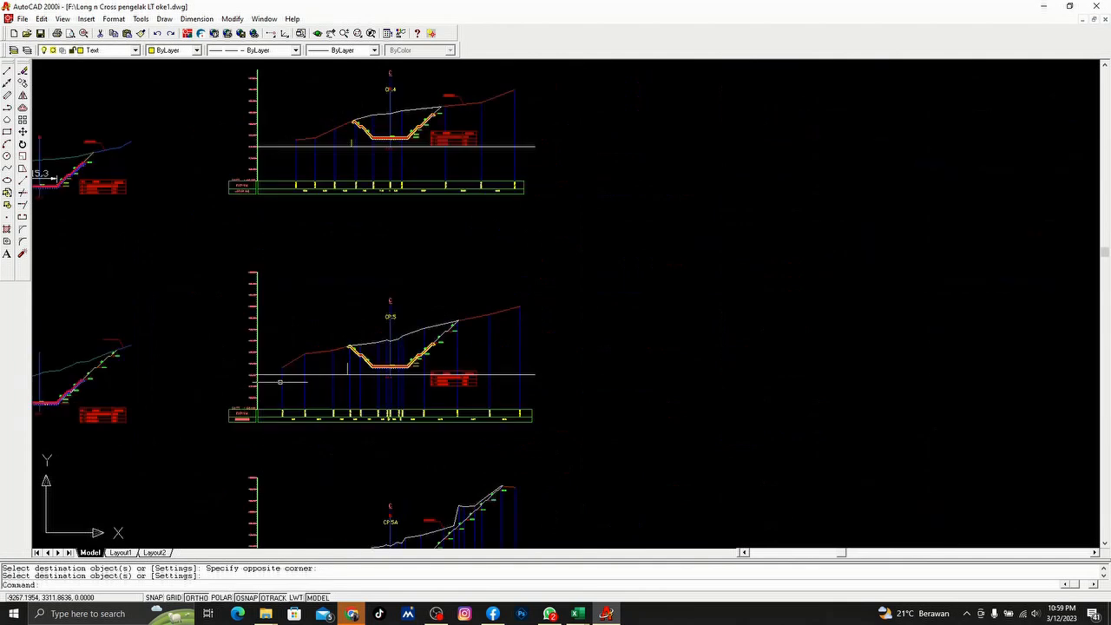
pyautogui.scroll(-1, 361, 390)
pyautogui.scroll(5, 411, 159)
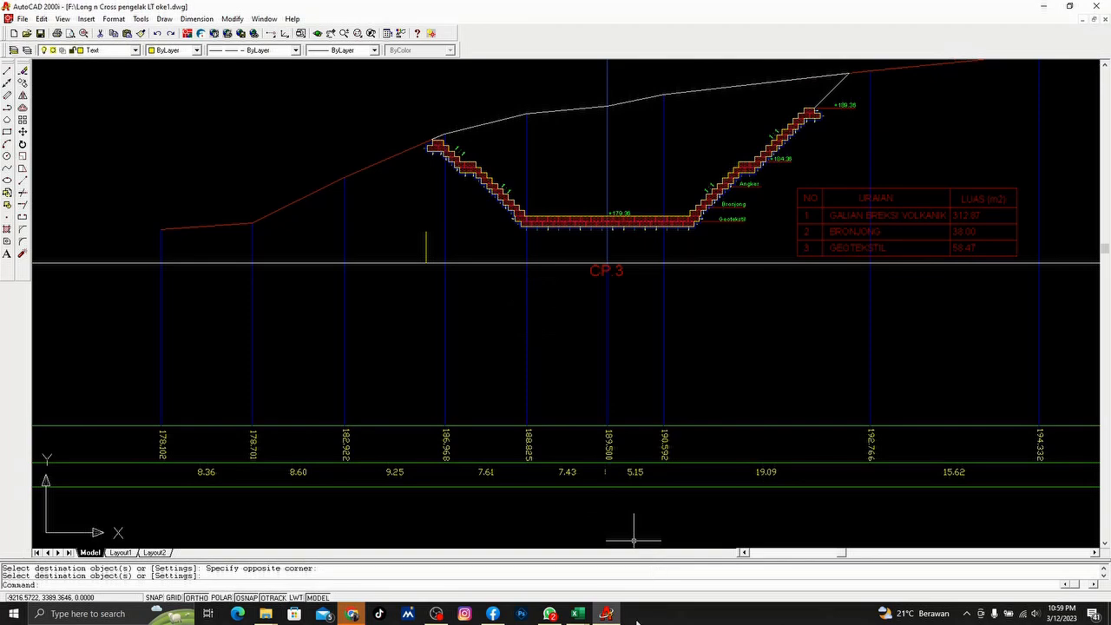
# Step: Return to the CROSS PENGELAK TUGU workbook in Excel and review the Cross, PENGELAK, Trans.CAD and QuickCAD sheets
pyautogui.moveTo(582, 618)
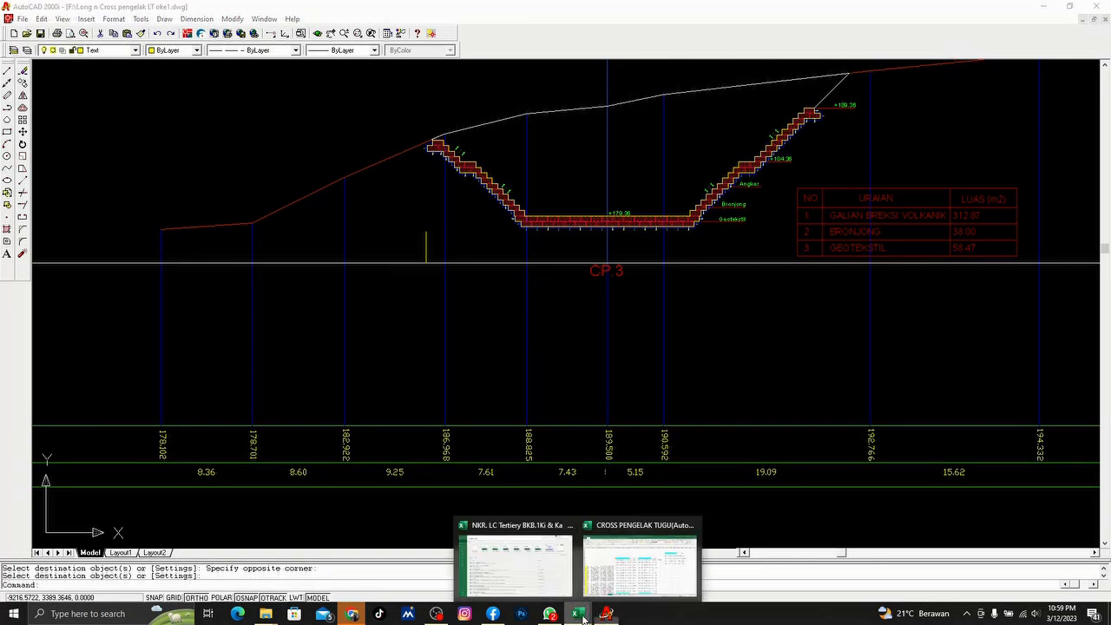
pyautogui.click(642, 556)
pyautogui.scroll(-1, 539, 336)
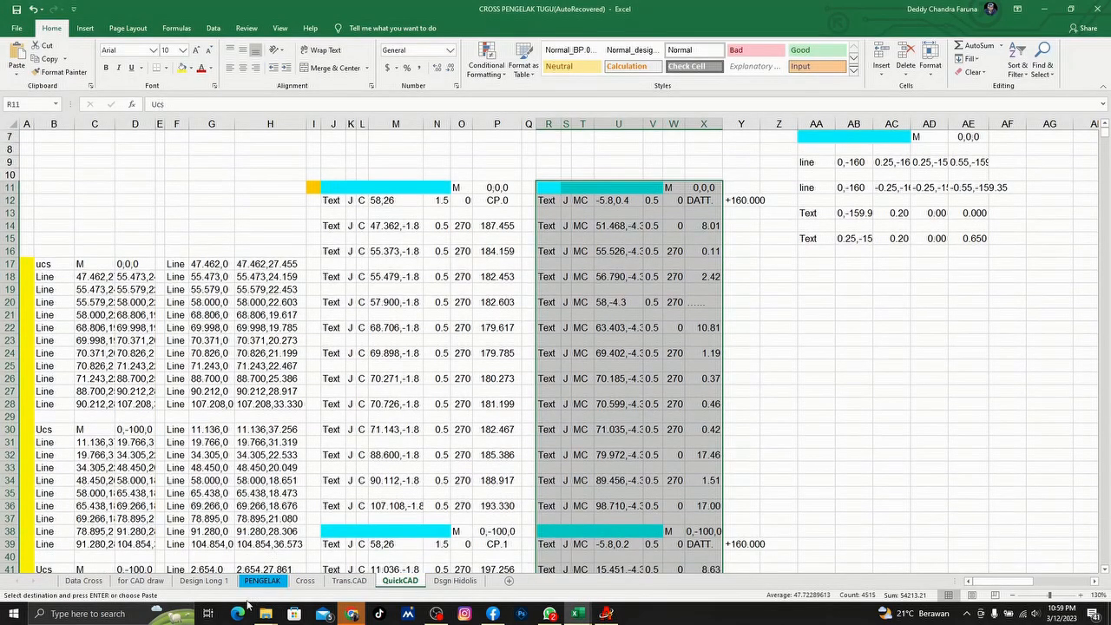
pyautogui.click(305, 582)
pyautogui.scroll(4, 255, 328)
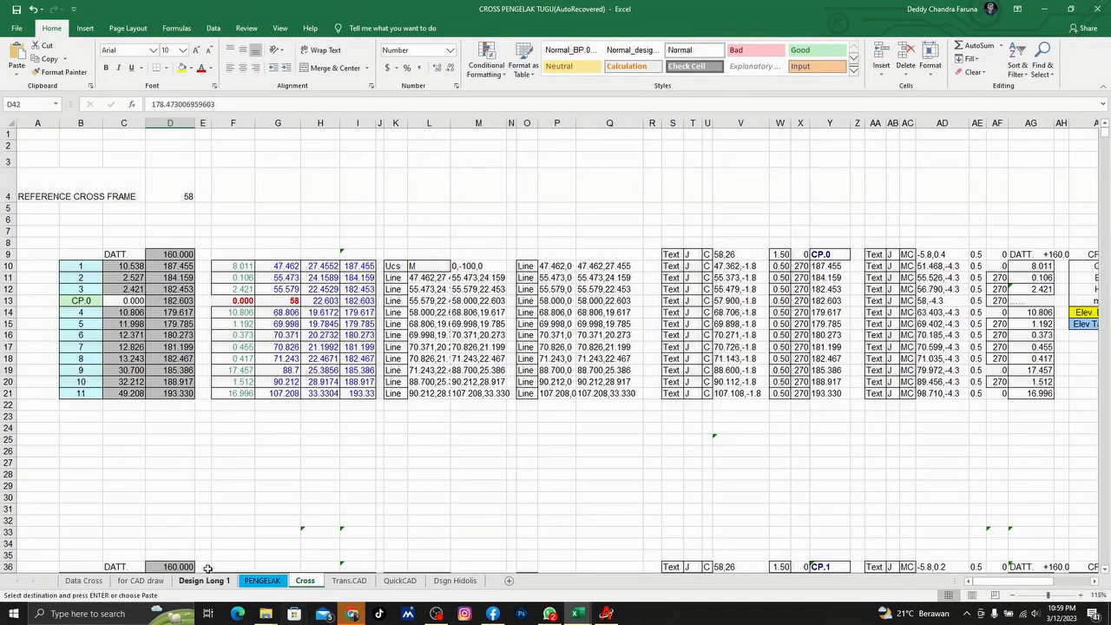
pyautogui.click(263, 581)
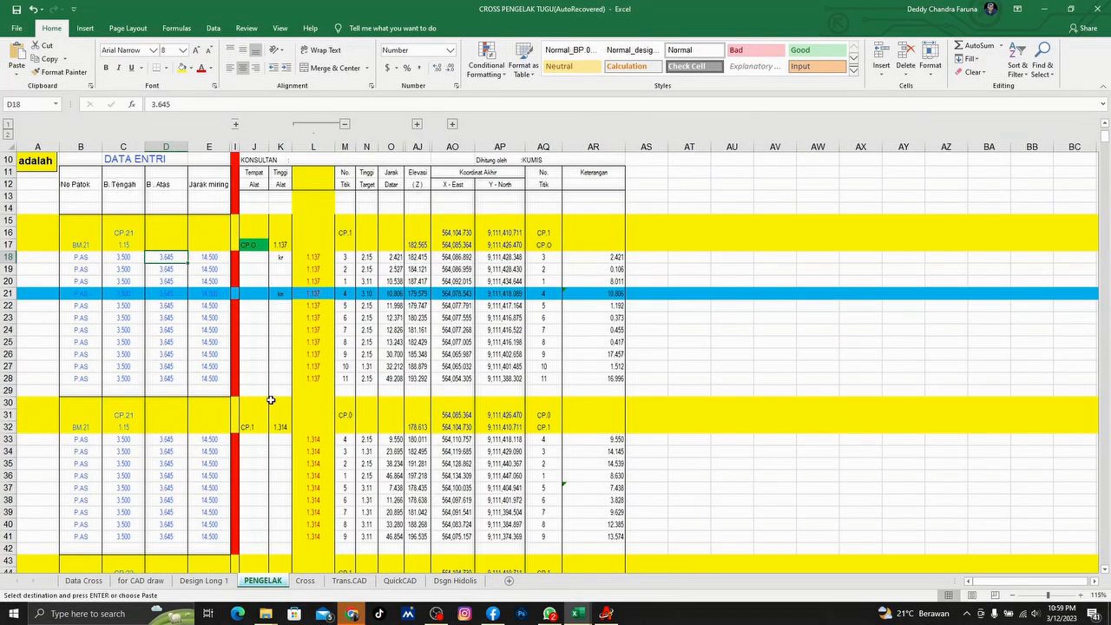
pyautogui.scroll(3, 270, 400)
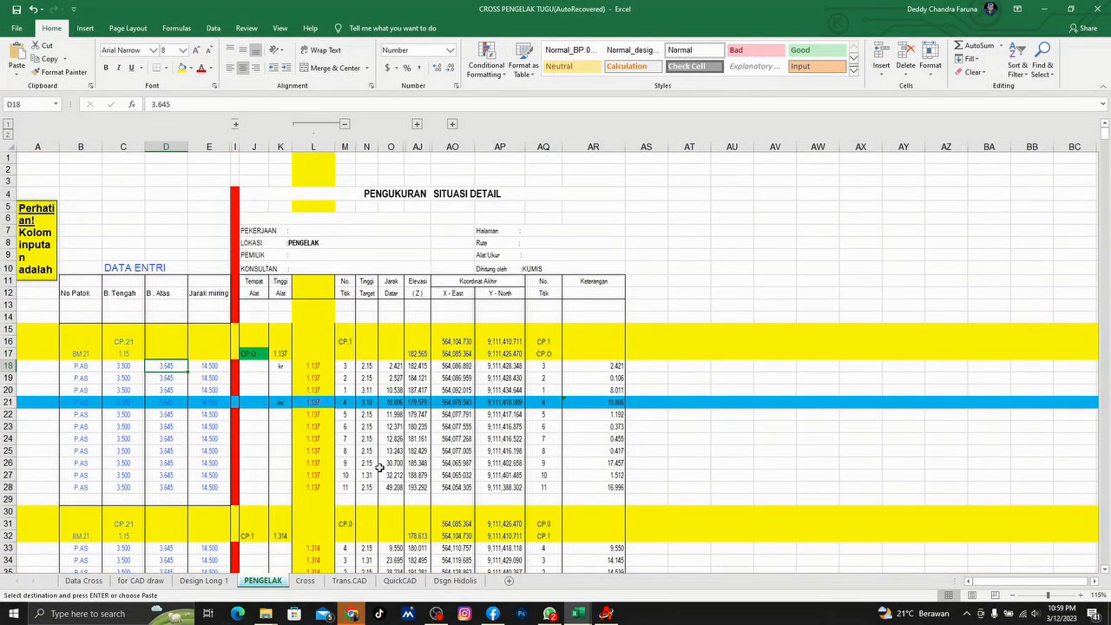
pyautogui.click(306, 581)
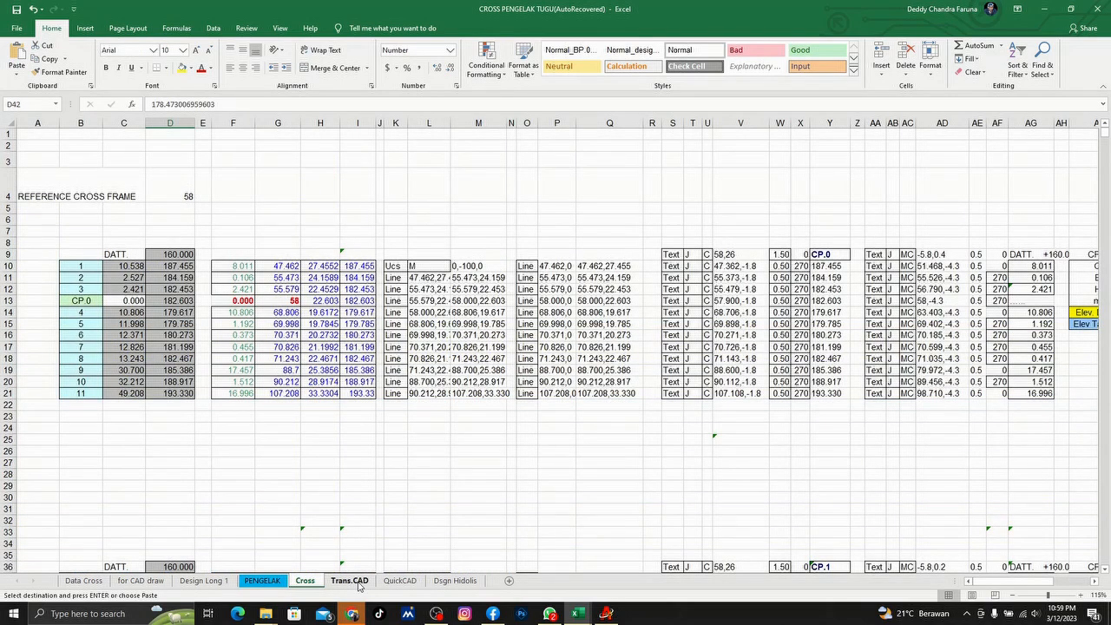
pyautogui.click(349, 581)
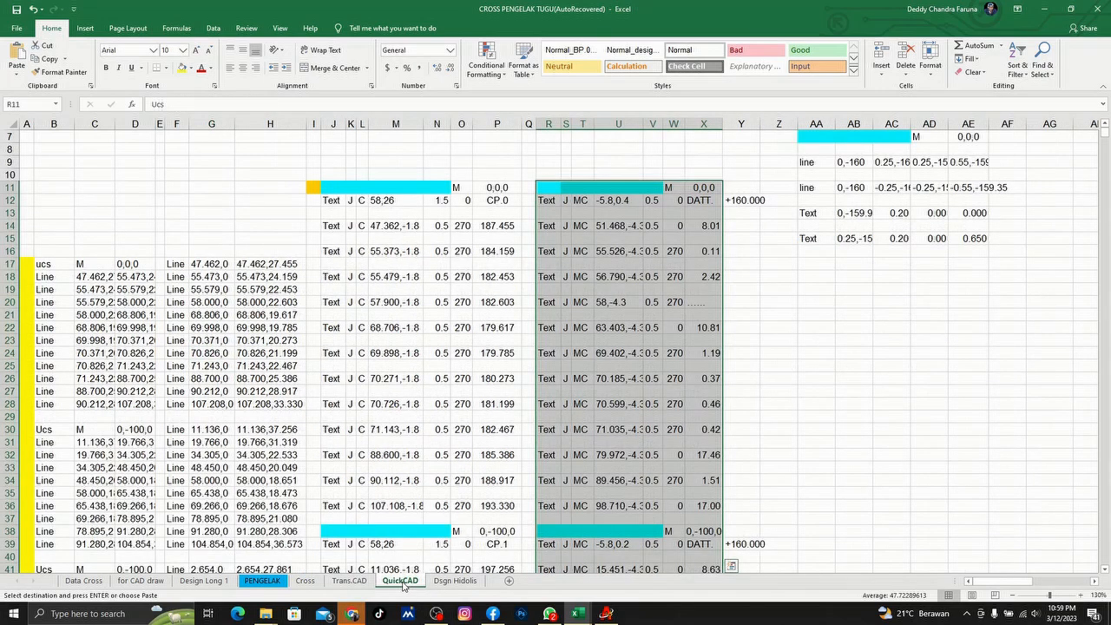
pyautogui.click(400, 581)
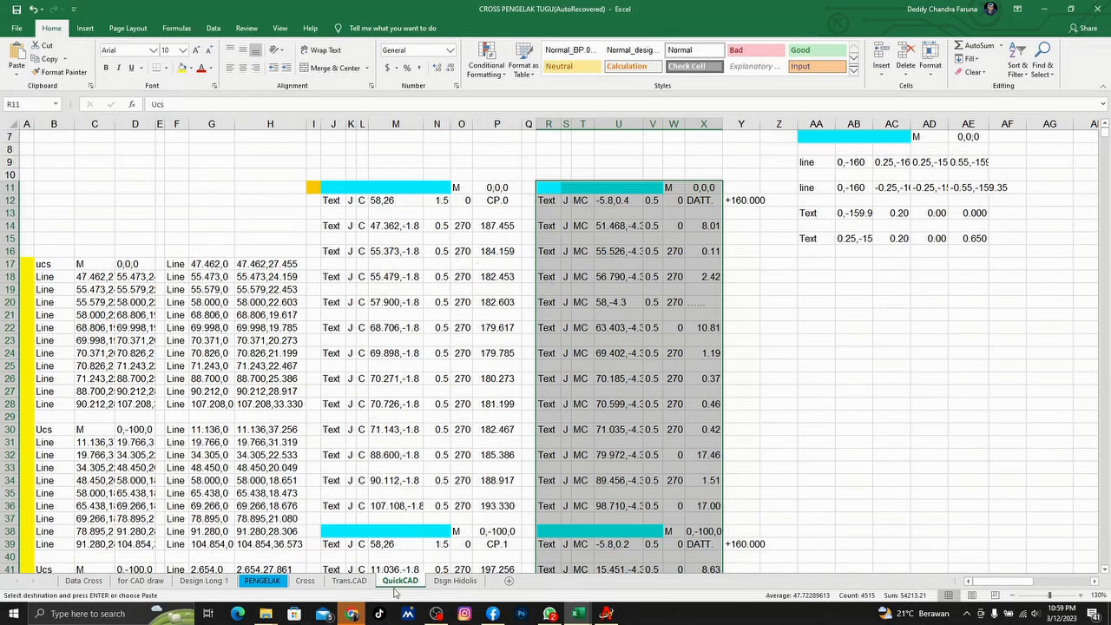
# Step: Examine the Ucs, Line and Text command blocks on the Trans.CAD sheet from CP.0 through CP.2
pyautogui.click(363, 584)
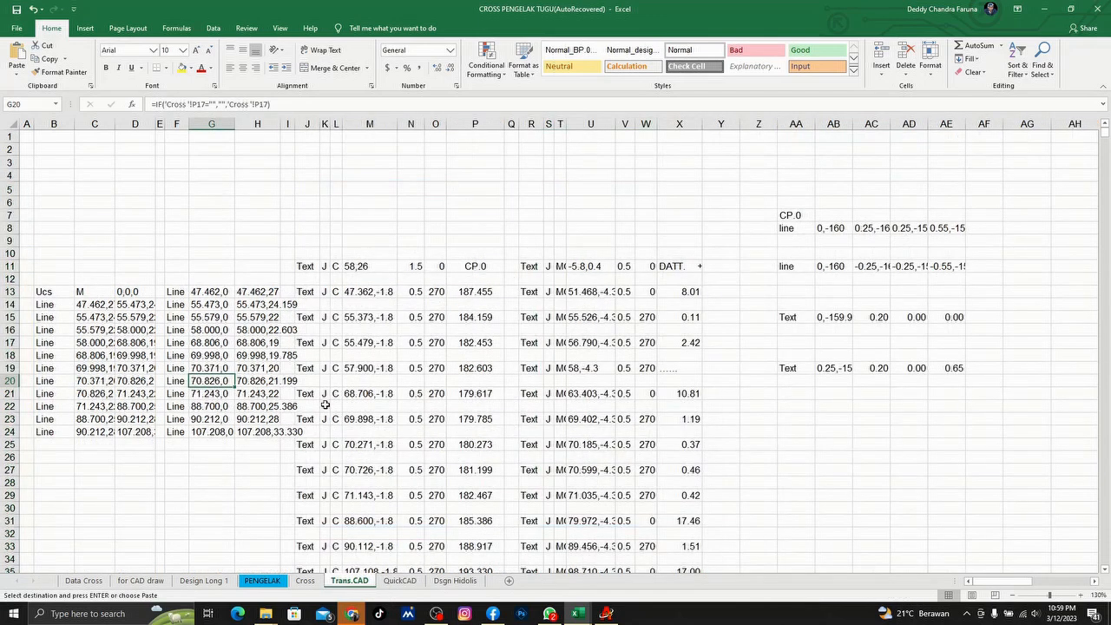
pyautogui.scroll(-6, 340, 398)
pyautogui.scroll(3, 337, 375)
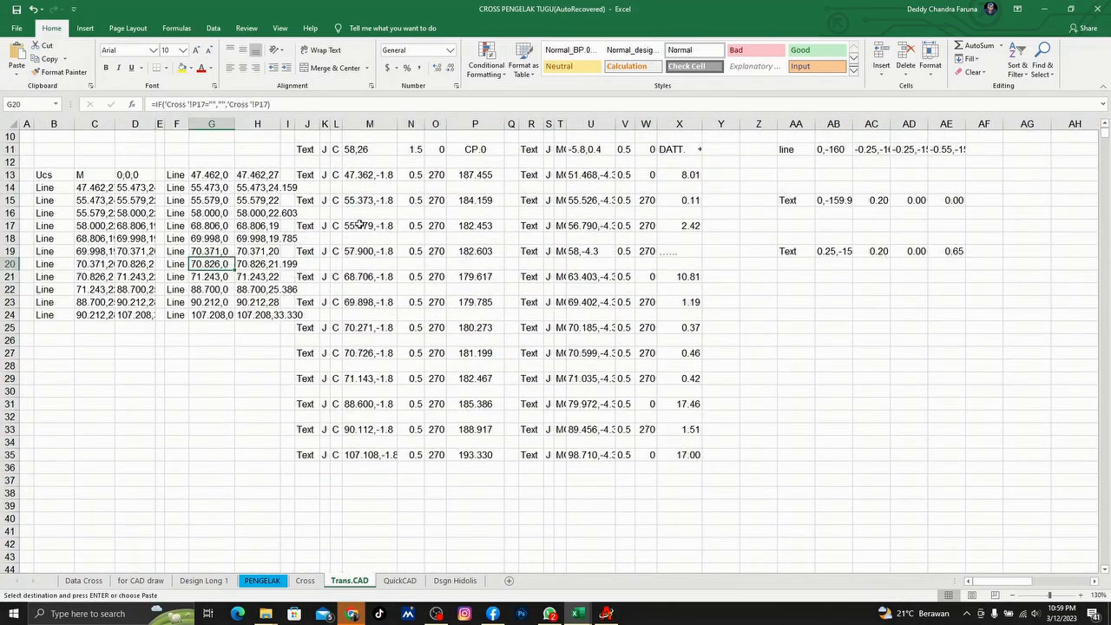
pyautogui.scroll(-3, 613, 434)
pyautogui.scroll(4, 524, 293)
pyautogui.scroll(-13, 402, 367)
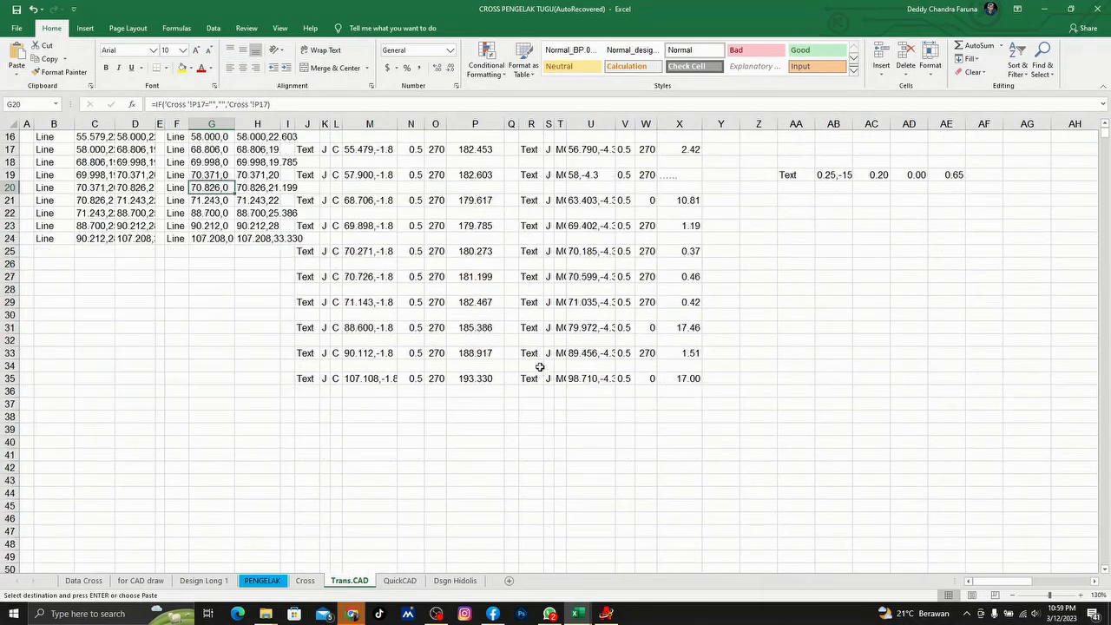
pyautogui.scroll(-11, 441, 338)
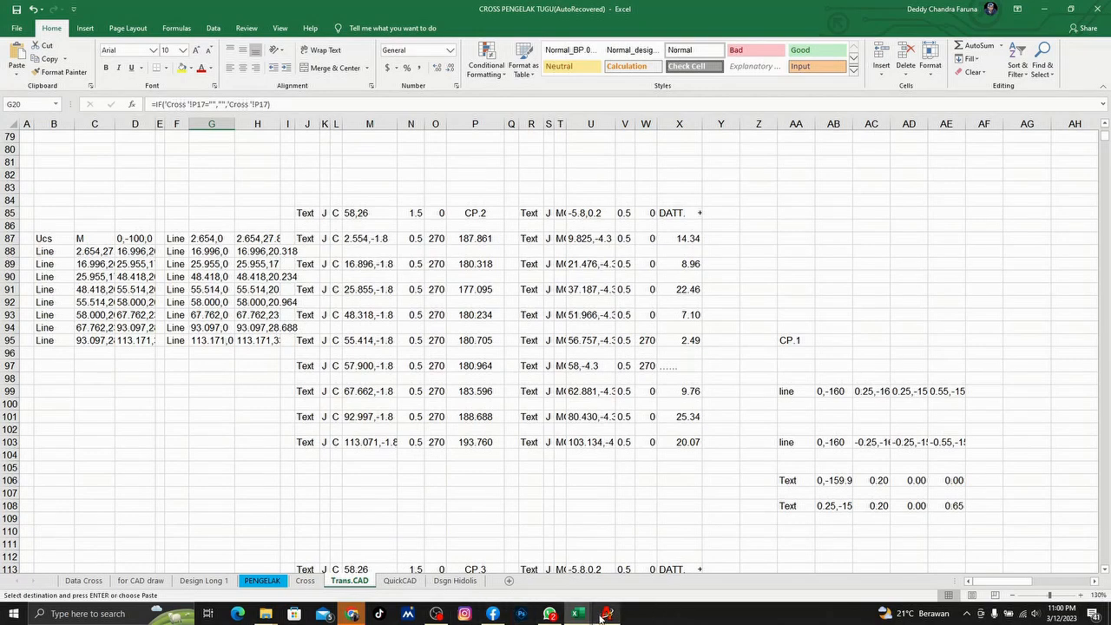
# Step: Look through the command blocks on the QuickCAD sheet from CP.0 to CP 5A
pyautogui.click(400, 581)
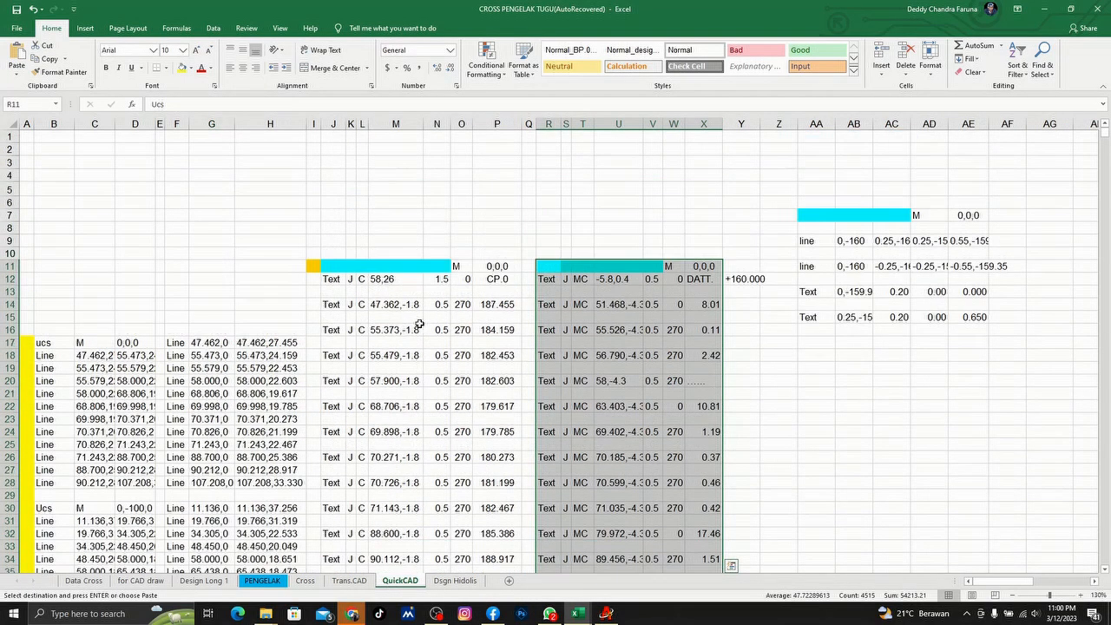
pyautogui.scroll(-15, 570, 302)
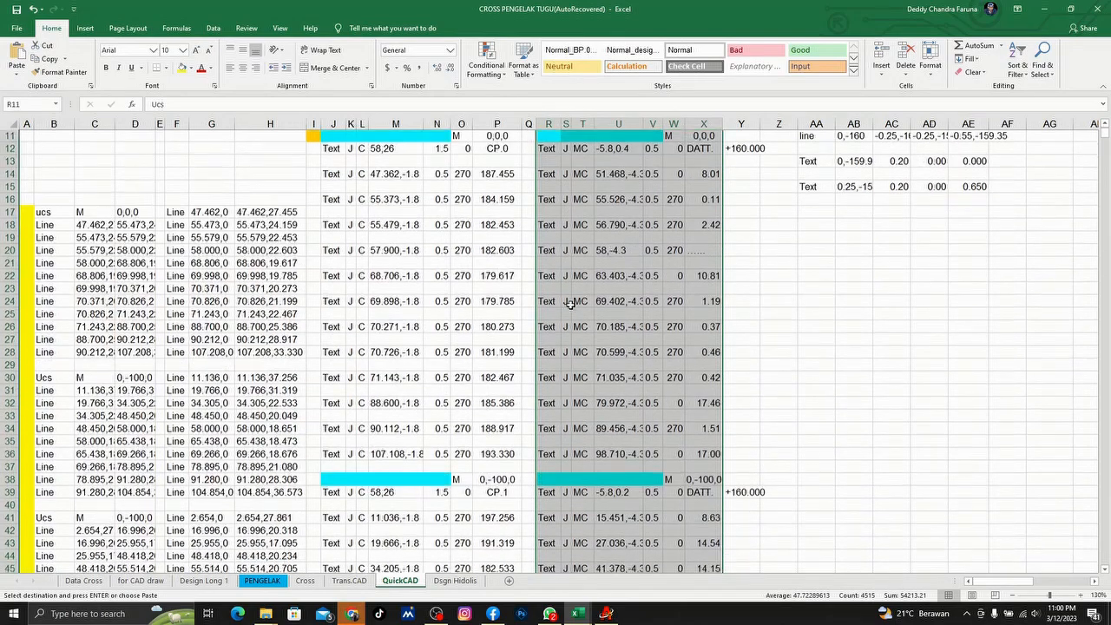
pyautogui.scroll(-20, 568, 313)
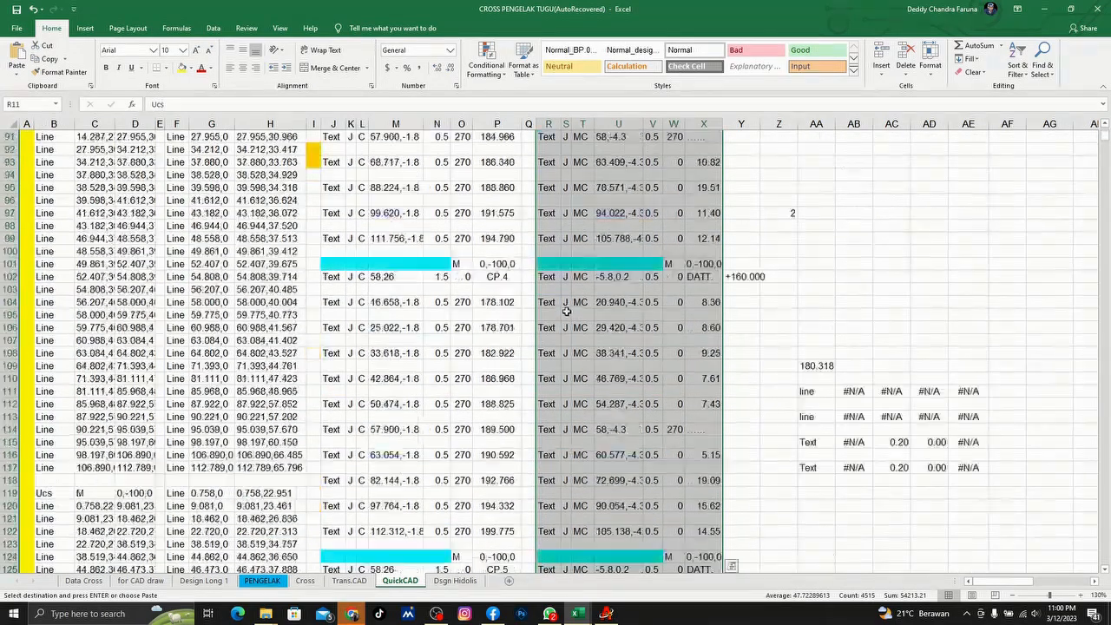
pyautogui.scroll(-5, 559, 318)
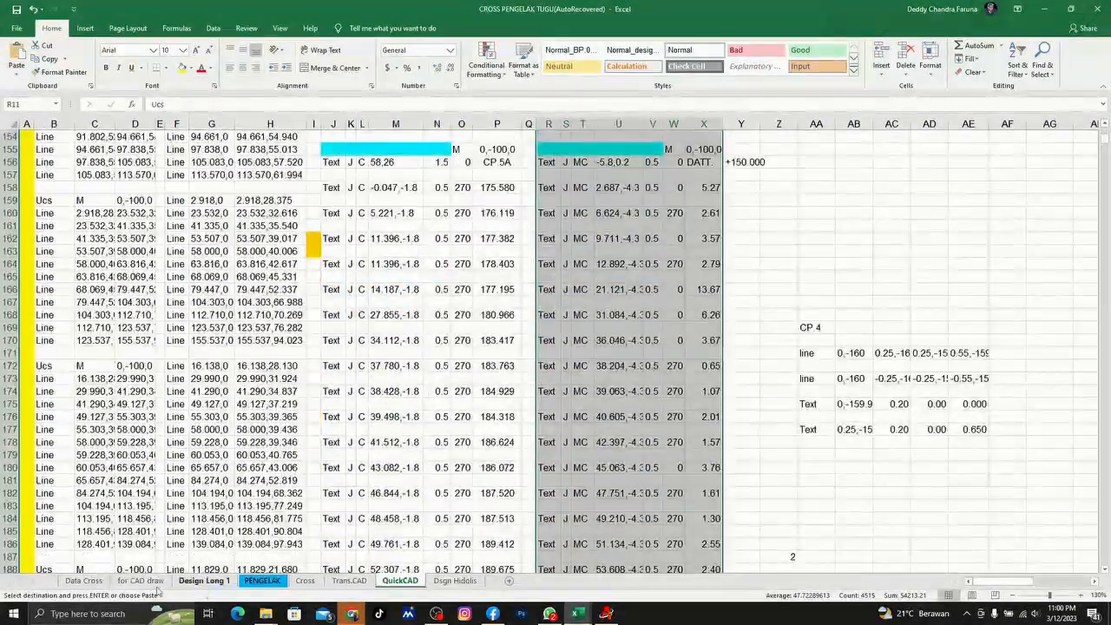
# Step: Open the Data Cross sheet and inspect the first section's point labels at cell AL9
pyautogui.click(101, 580)
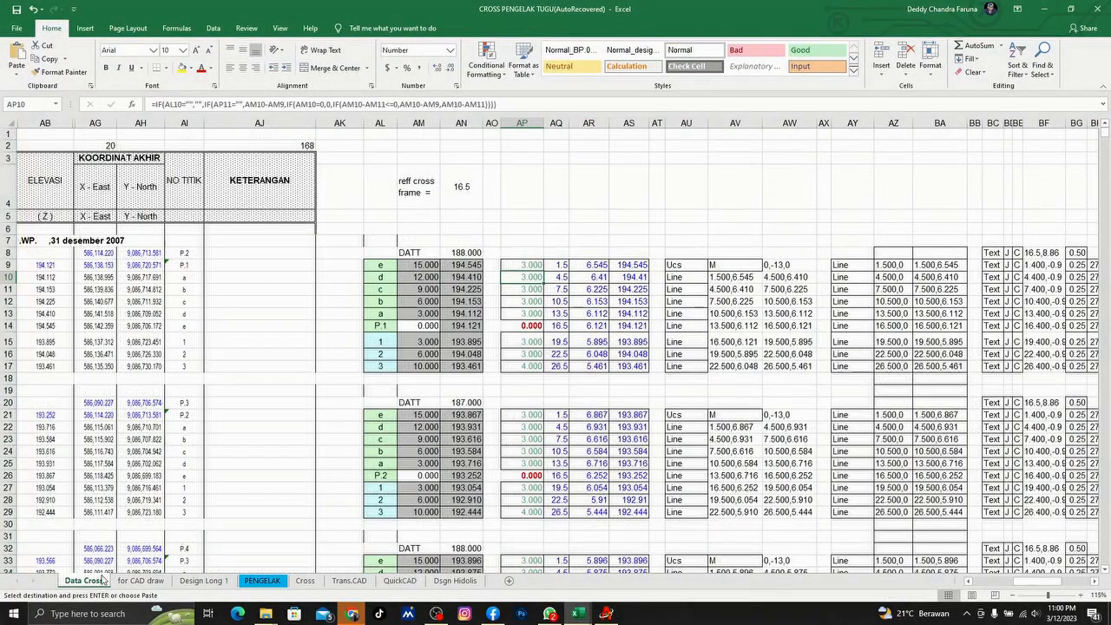
pyautogui.click(424, 265)
pyautogui.click(385, 267)
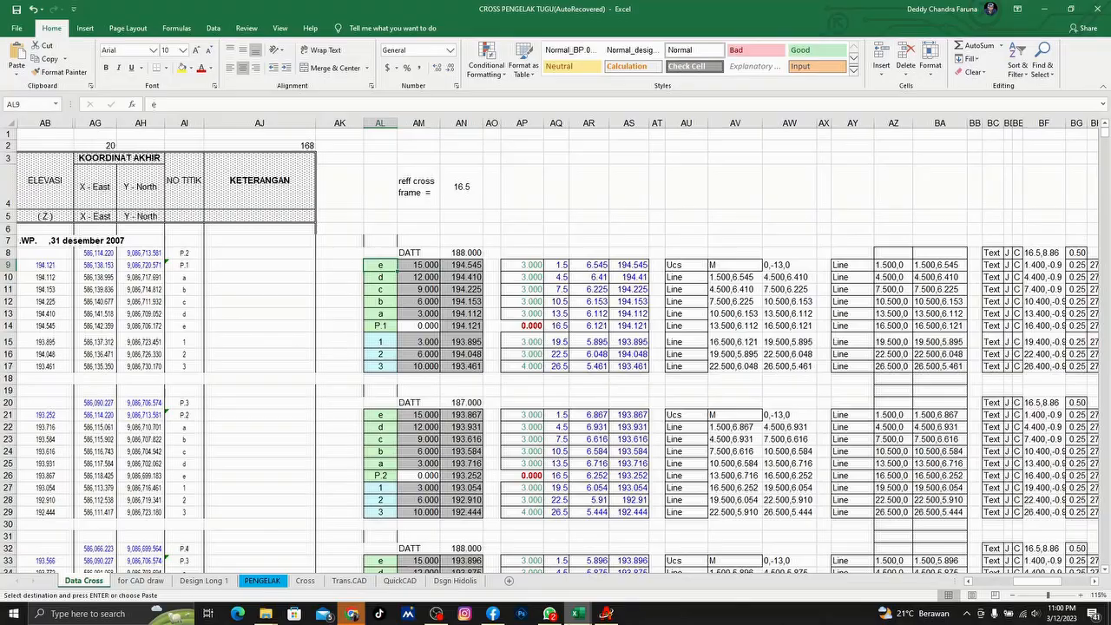
# Step: Switch to AutoCAD to inspect the CP.4 cross section and compare it with the Data Cross sheet in Excel
pyautogui.click(608, 614)
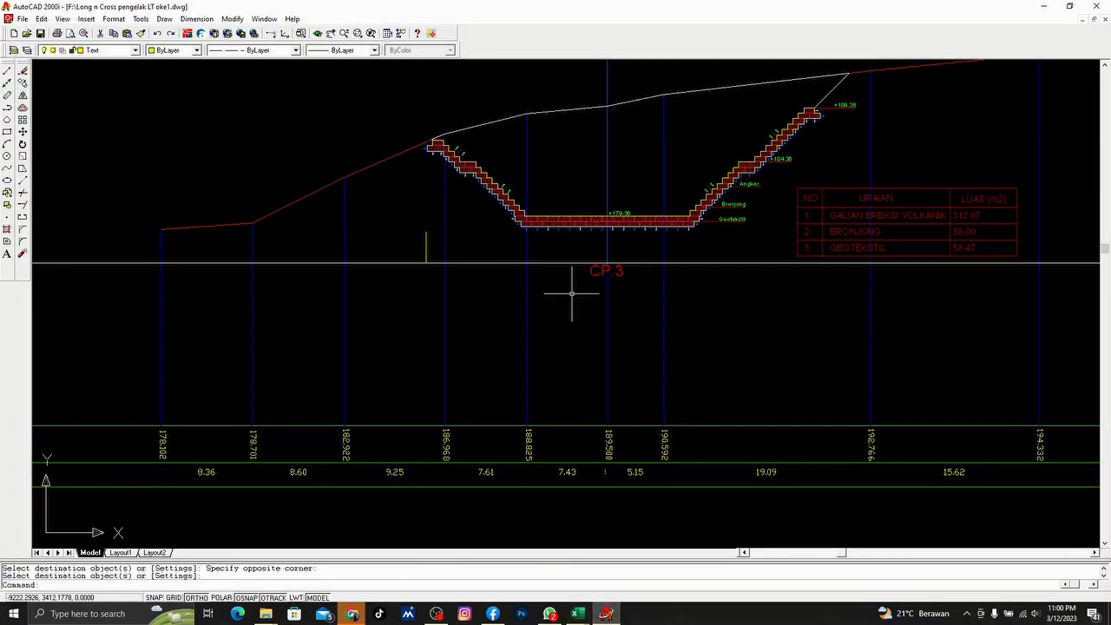
pyautogui.scroll(-1, 496, 378)
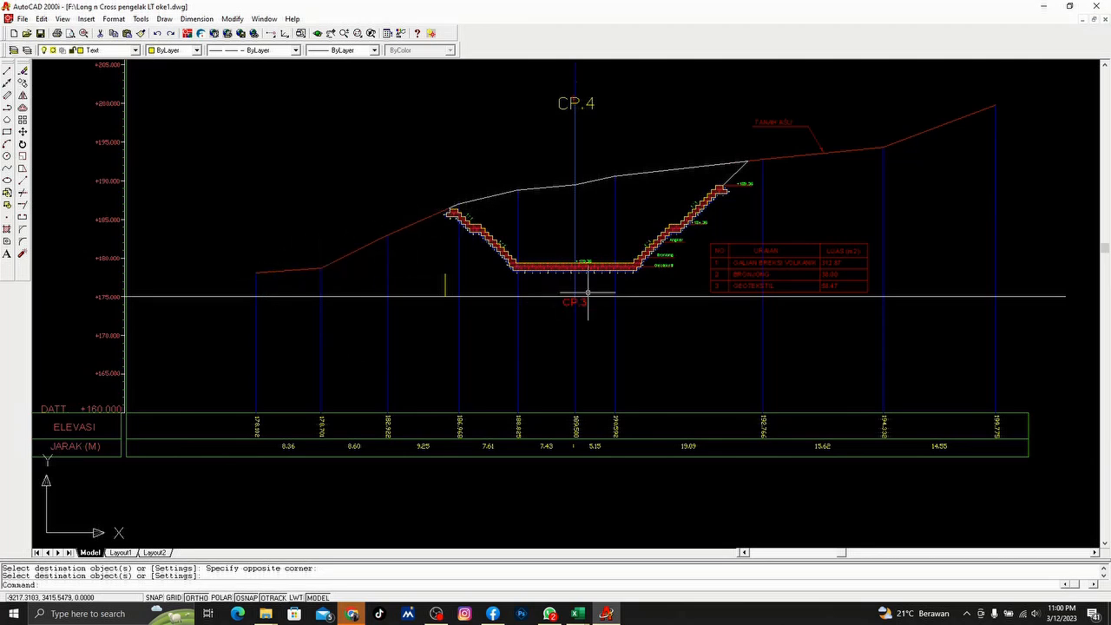
pyautogui.scroll(1, 584, 292)
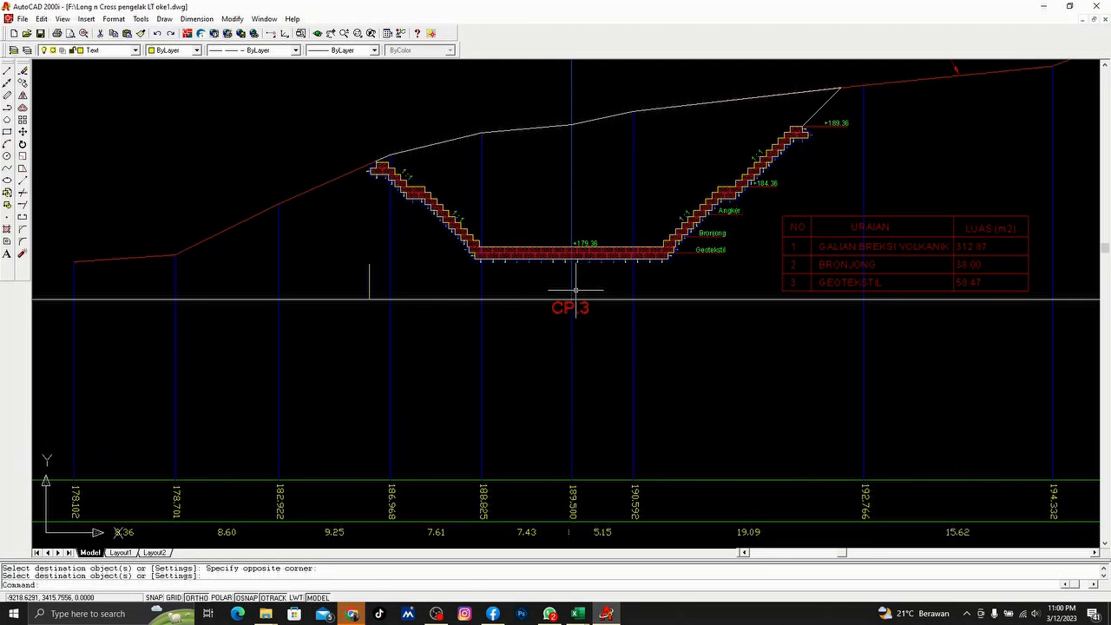
pyautogui.scroll(-2, 577, 291)
pyautogui.scroll(1, 575, 186)
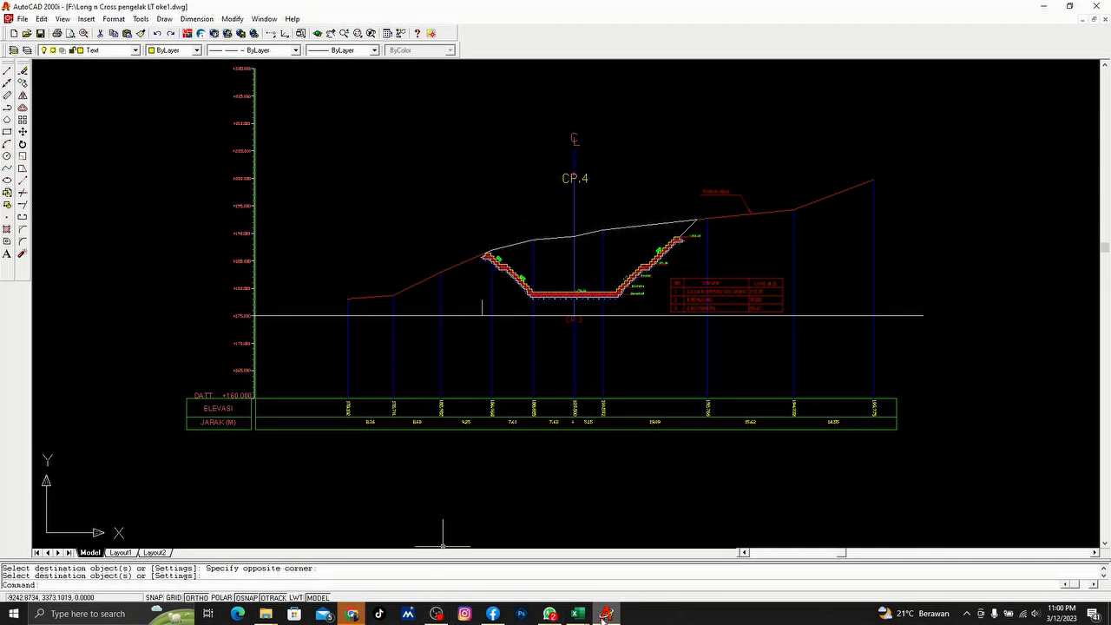
pyautogui.moveTo(578, 614)
pyautogui.click(610, 567)
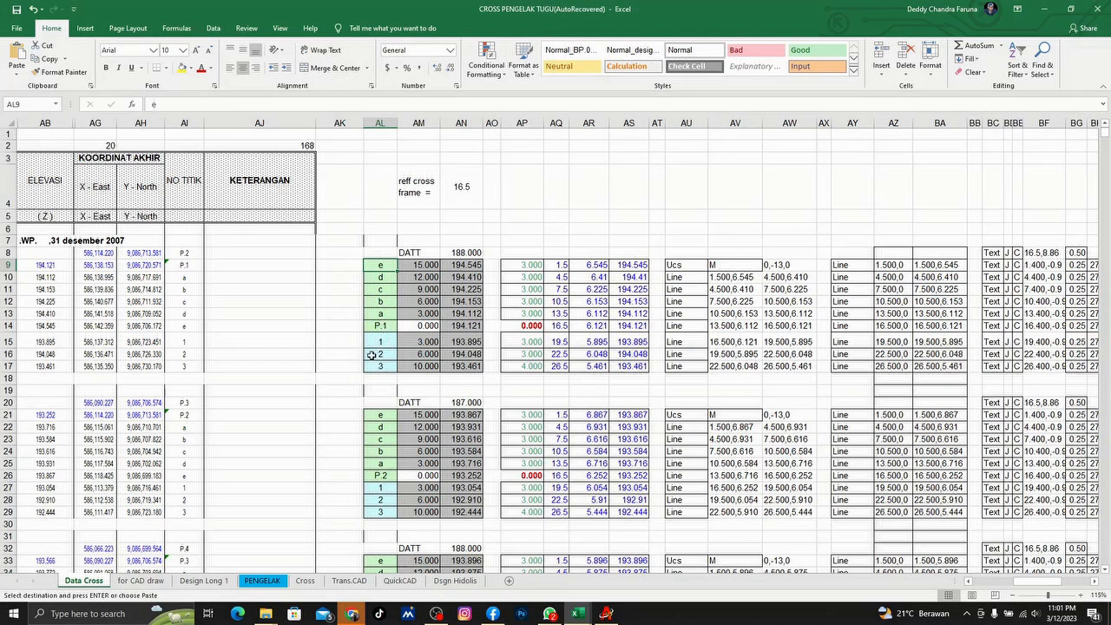
# Step: Return to AutoCAD and examine the URAIAN and LUAS (m2) quantity table beside the CP.4 section
pyautogui.click(613, 616)
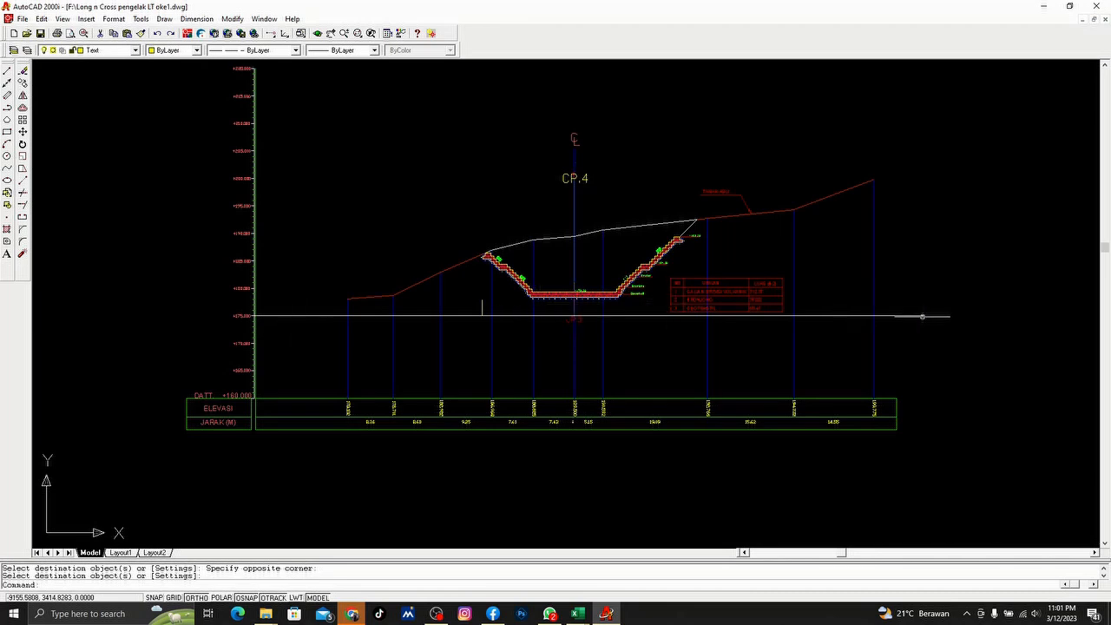
pyautogui.scroll(2, 747, 321)
pyautogui.moveTo(739, 293); pyautogui.dragTo(700, 293, button='middle')
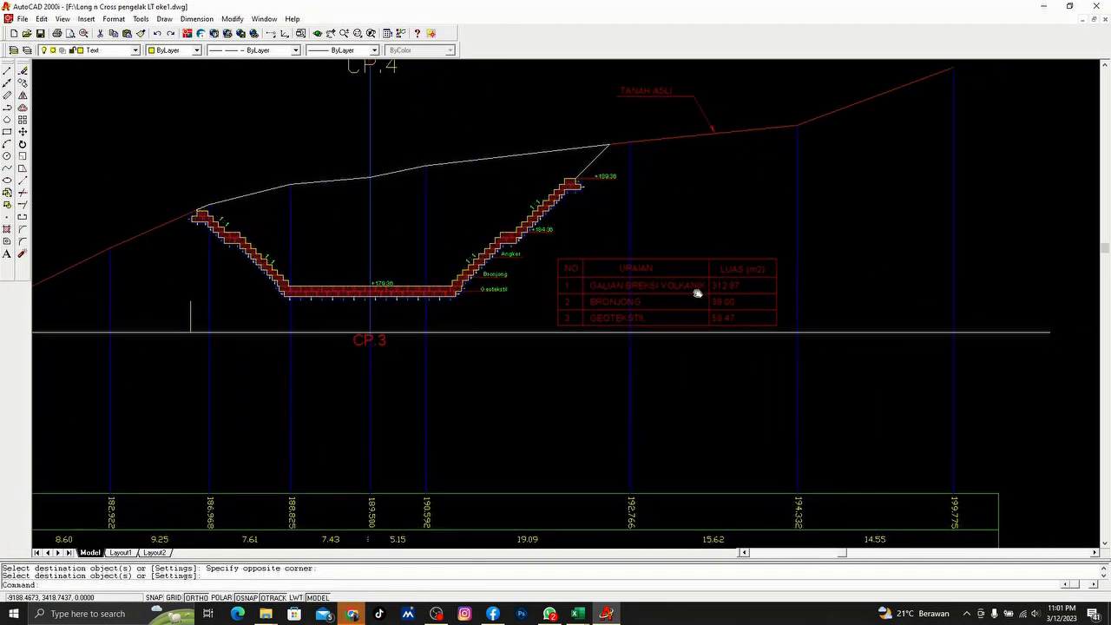
pyautogui.scroll(1, 721, 295)
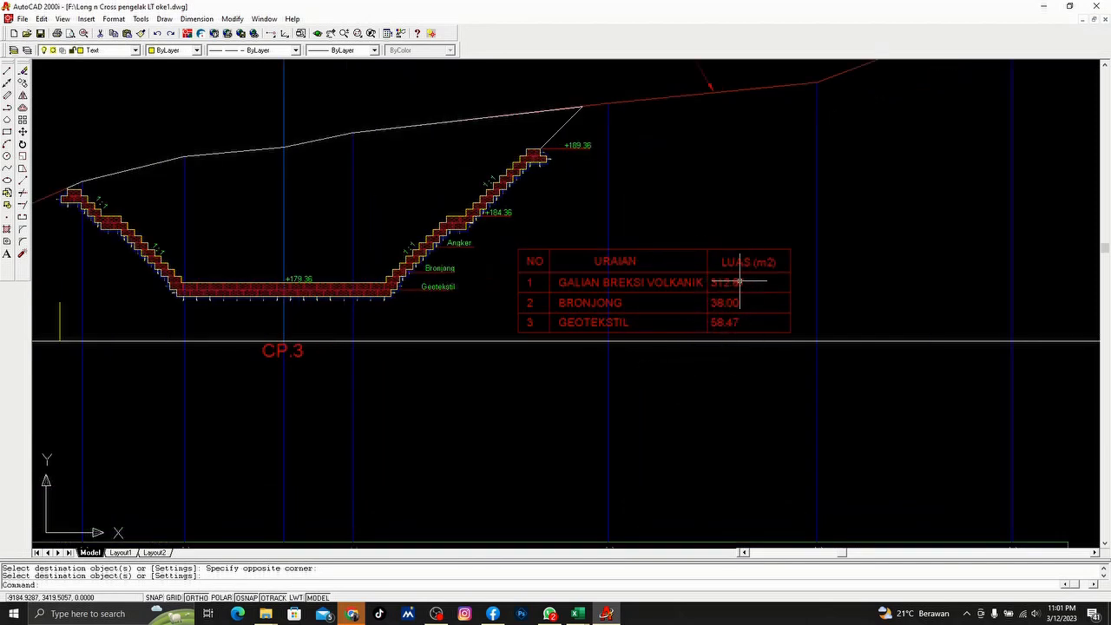
pyautogui.scroll(-3, 739, 281)
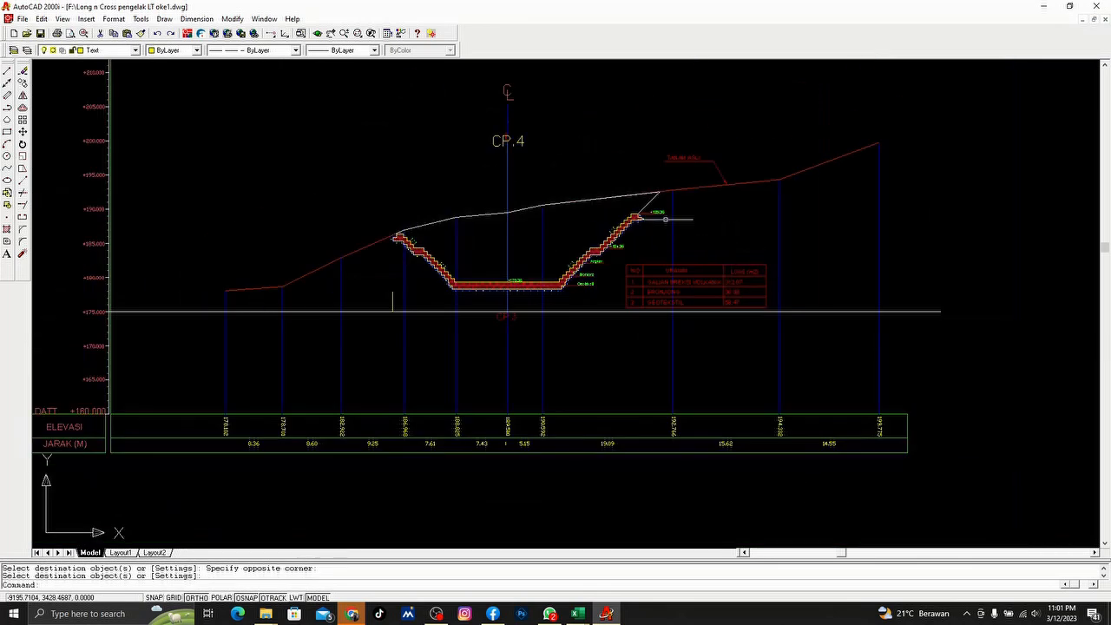
# Step: Select the closed excavation outline of the CP.4 section and inspect it together with the quantity table
pyautogui.click(607, 198)
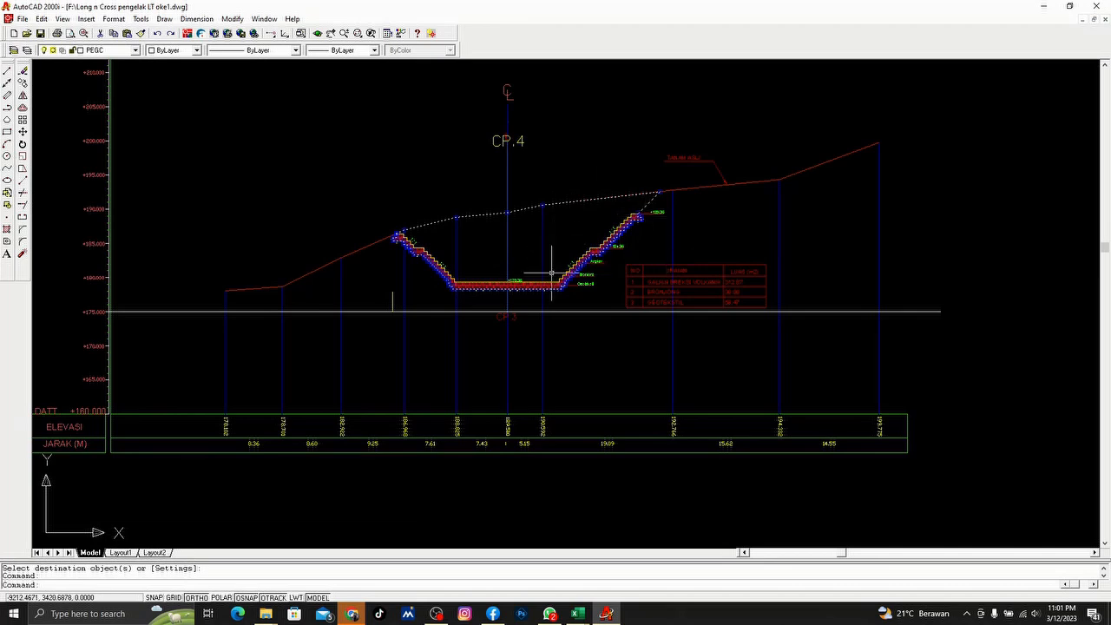
pyautogui.scroll(2, 722, 273)
pyautogui.scroll(-3, 721, 273)
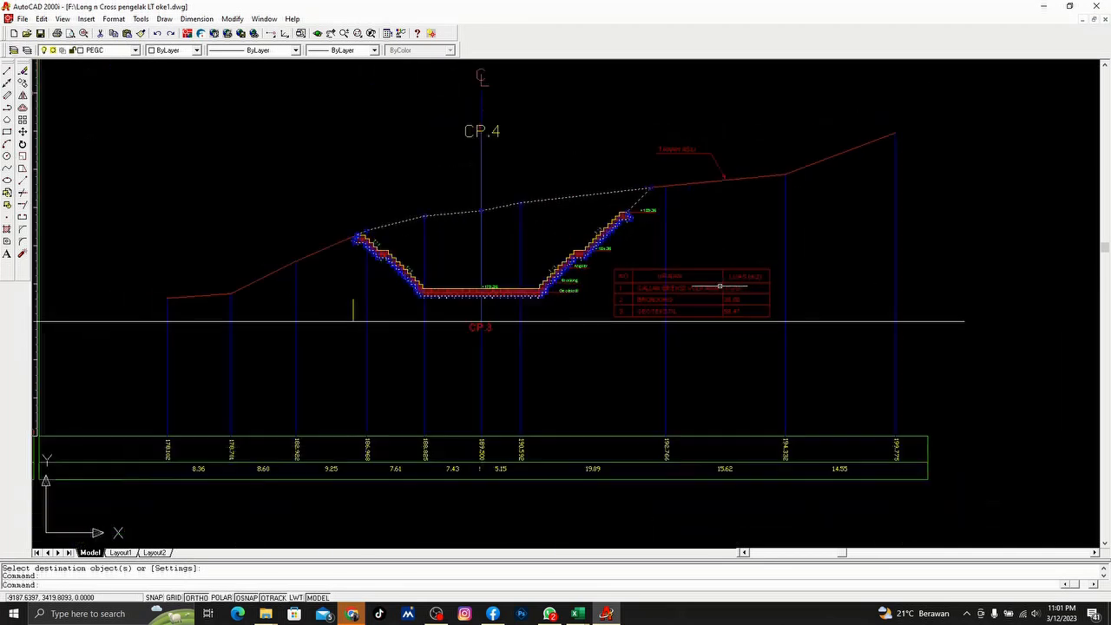
# Step: Switch to the CROSS PENGELAK TUGU workbook in Excel and inspect the VLOOKUP elevation formula in AN10 of the Data Cross sheet
pyautogui.click(577, 613)
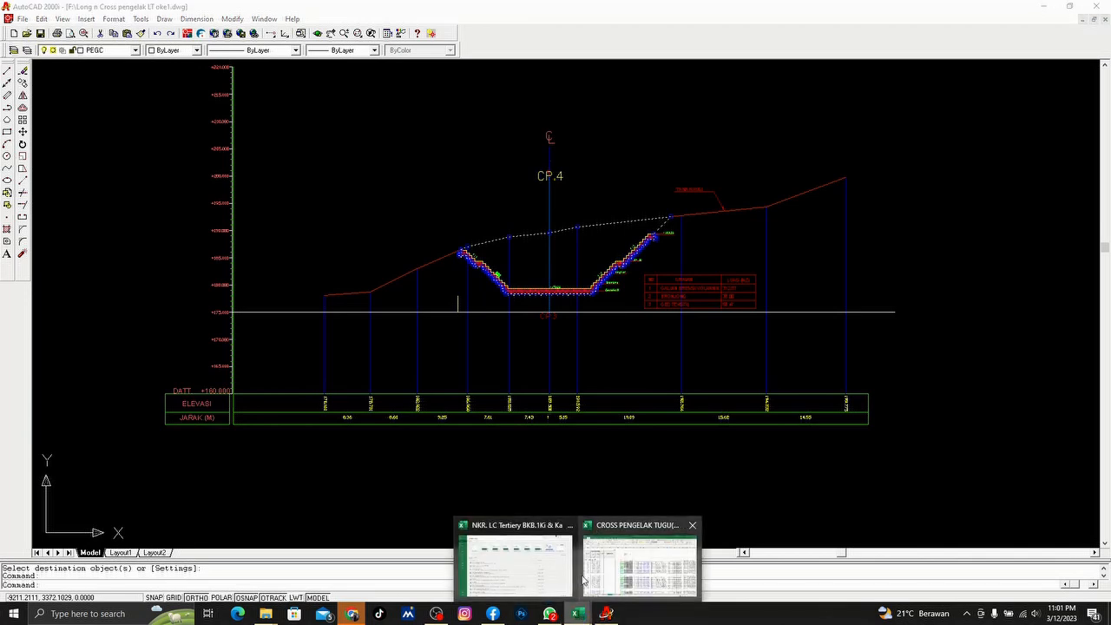
pyautogui.click(639, 566)
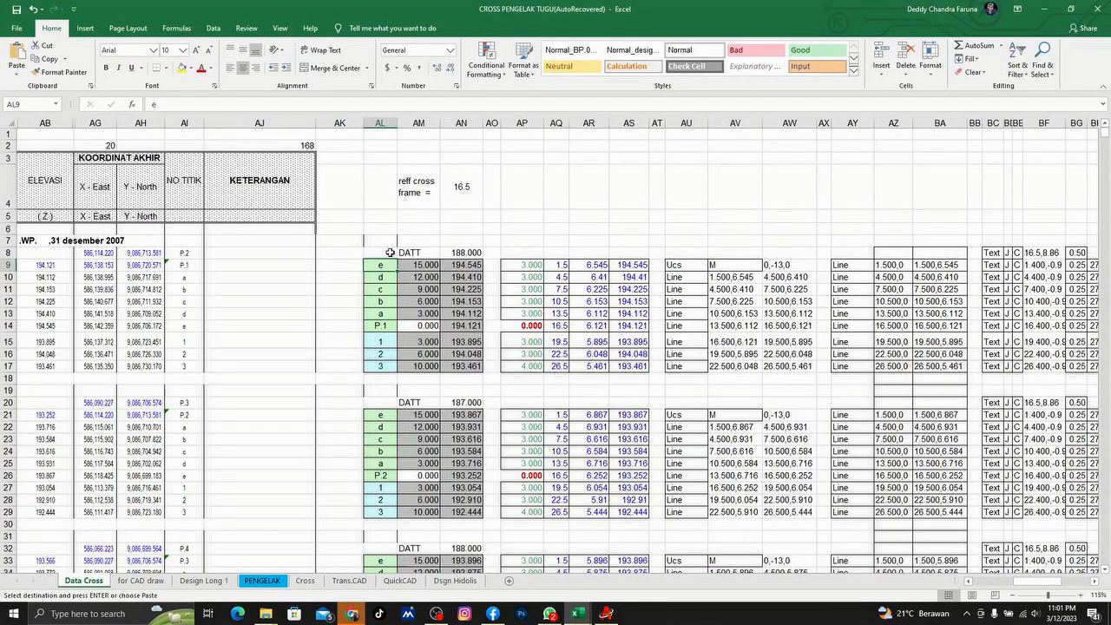
pyautogui.scroll(-20, 390, 253)
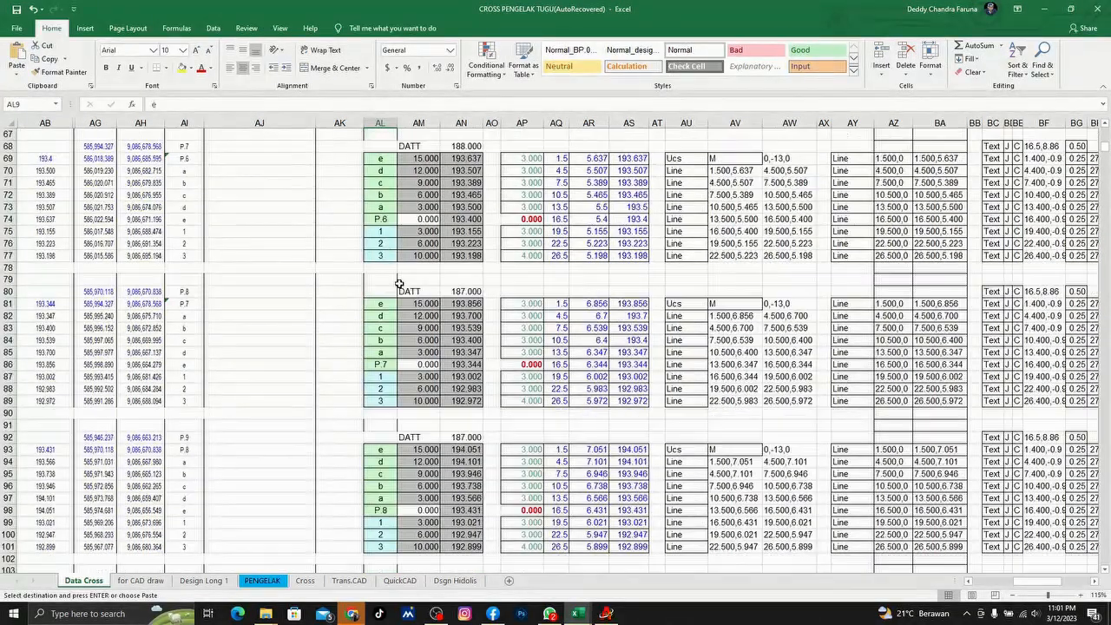
pyautogui.scroll(9, 399, 283)
pyautogui.moveTo(1027, 584); pyautogui.dragTo(976, 584)
pyautogui.scroll(8, 570, 338)
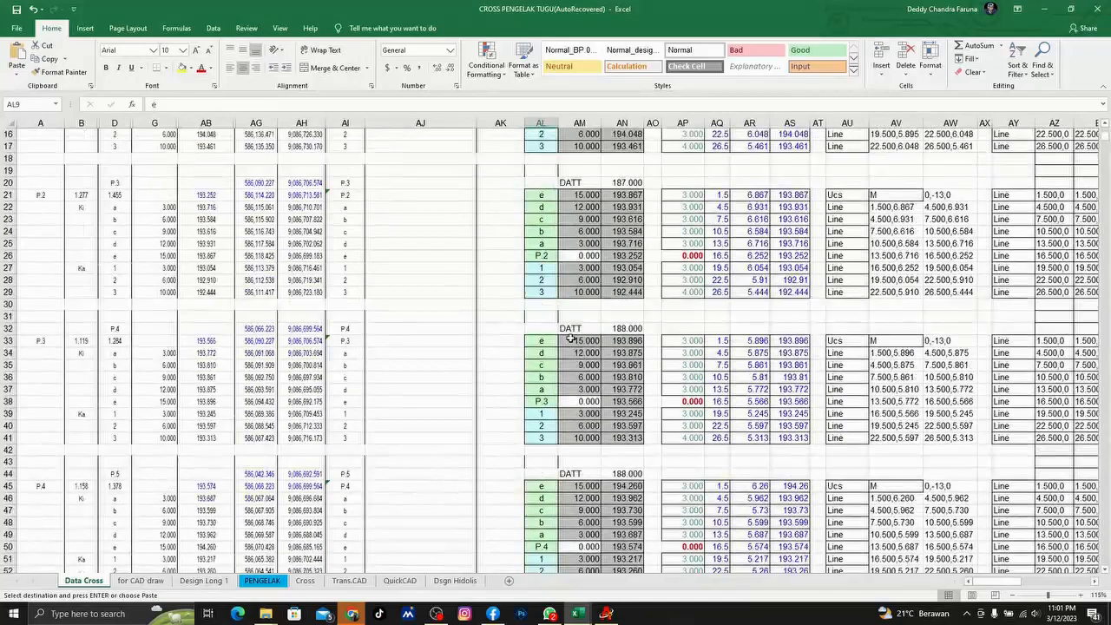
pyautogui.scroll(5, 571, 339)
pyautogui.click(634, 277)
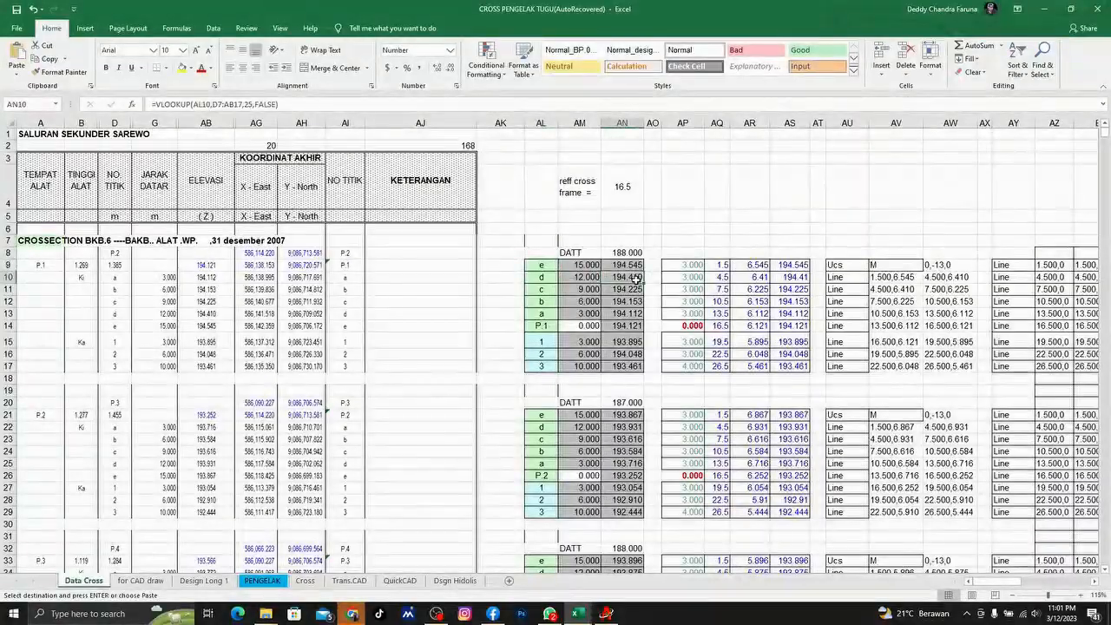
pyautogui.click(207, 104)
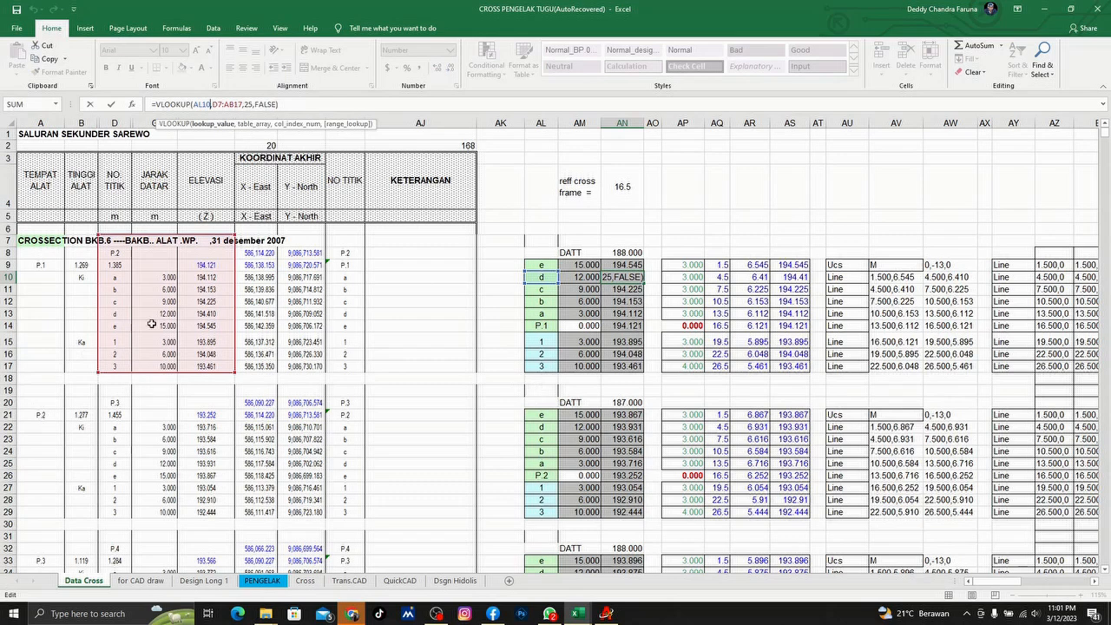
# Step: Inspect the lookup range of the elevation formula in AN22 for section P.2, leaving the formula as it is
pyautogui.scroll(-4, 338, 256)
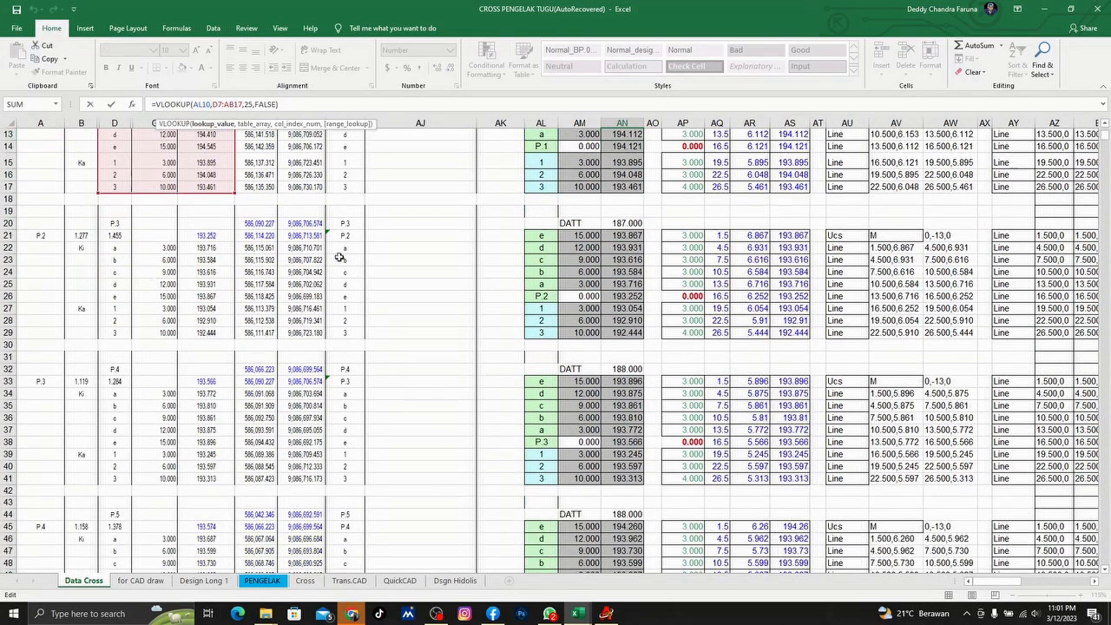
pyautogui.click(638, 248)
pyautogui.click(233, 105)
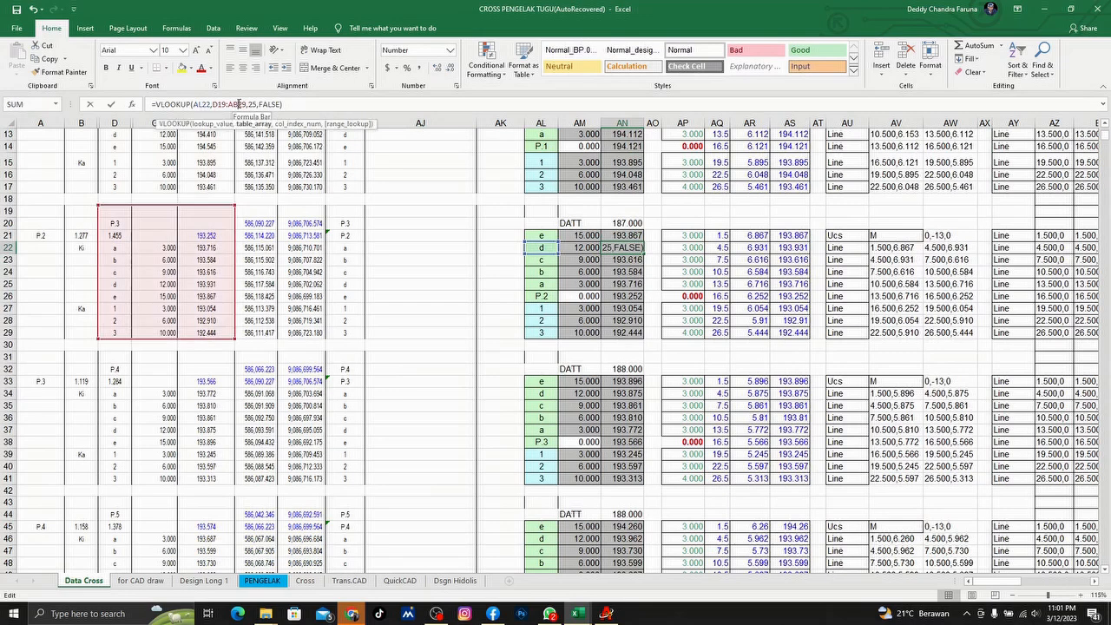
pyautogui.press('Escape')
# Step: Check the elevation formula in AS21 and the line coordinate formulas for section P.2 in columns AV and AW
pyautogui.click(791, 236)
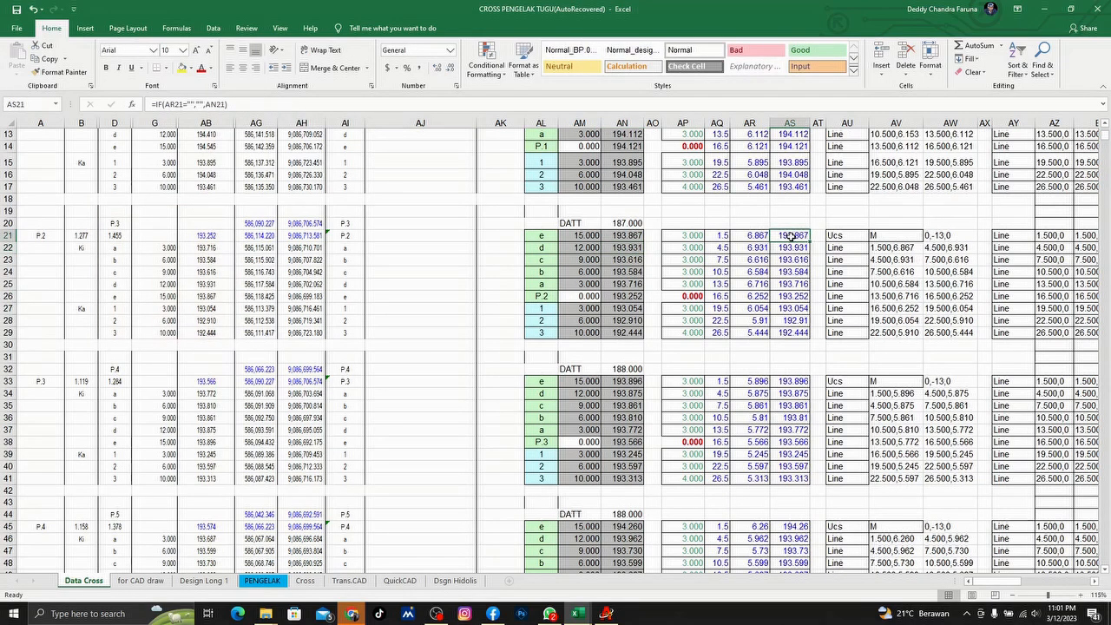
pyautogui.click(899, 271)
pyautogui.click(927, 272)
pyautogui.click(966, 237)
pyautogui.click(963, 260)
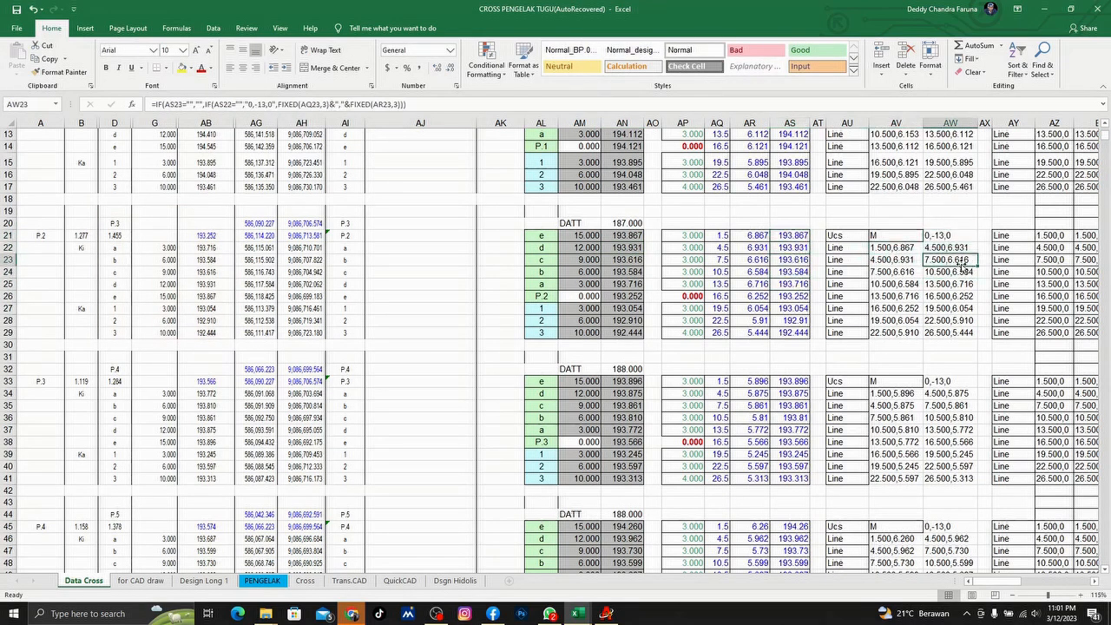
# Step: Open the DATT formula in AN20 and compare it with the CP.4 section in AutoCAD before returning to the workbook
pyautogui.click(619, 222)
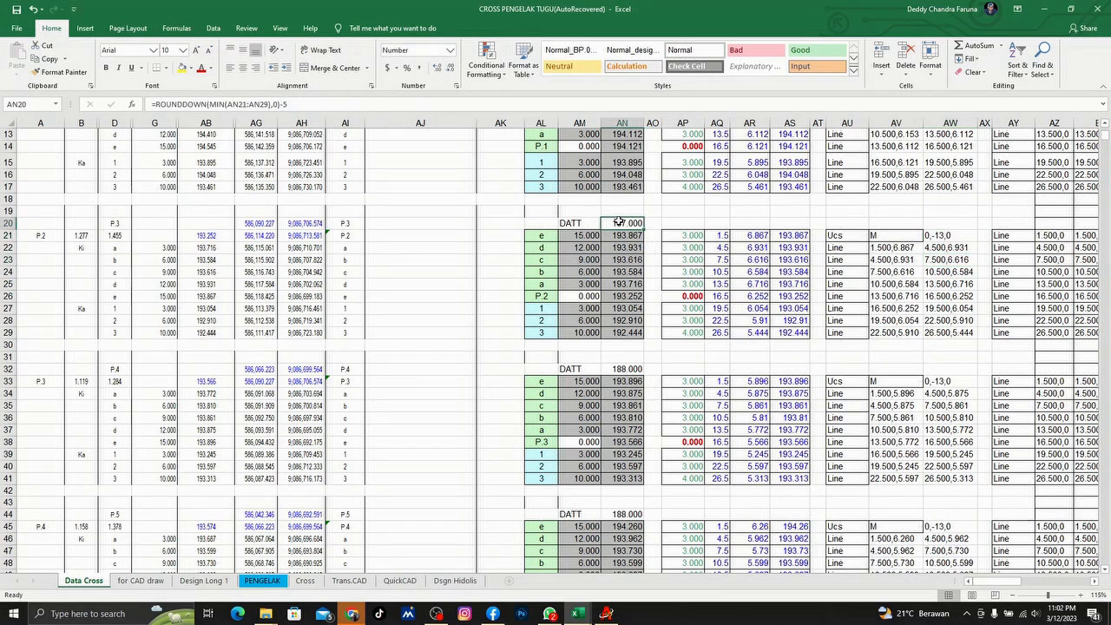
pyautogui.click(243, 102)
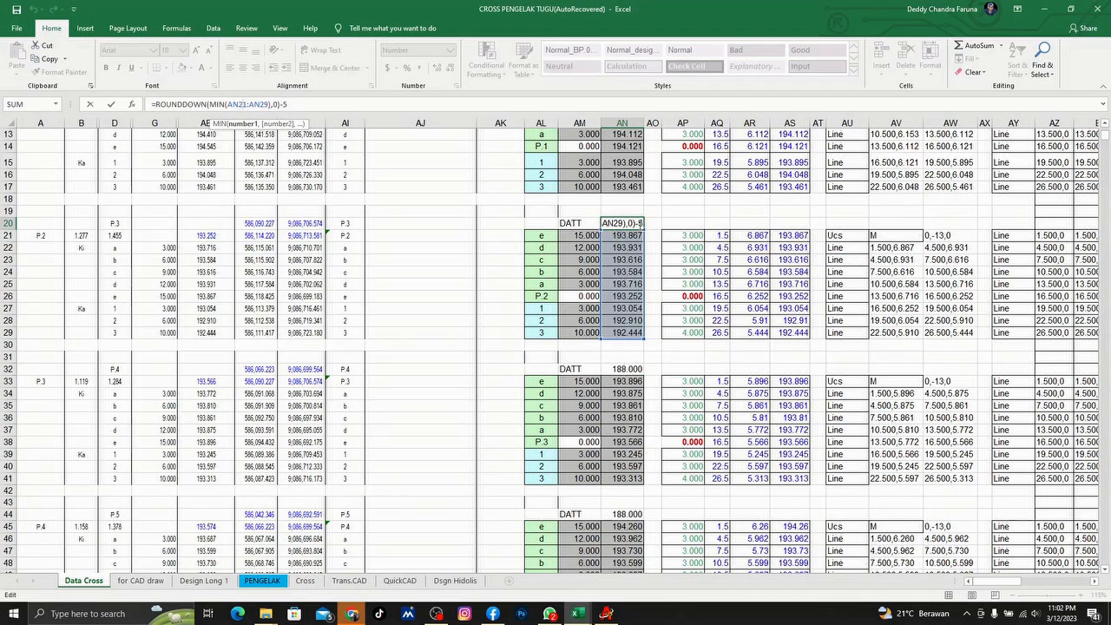
pyautogui.click(606, 614)
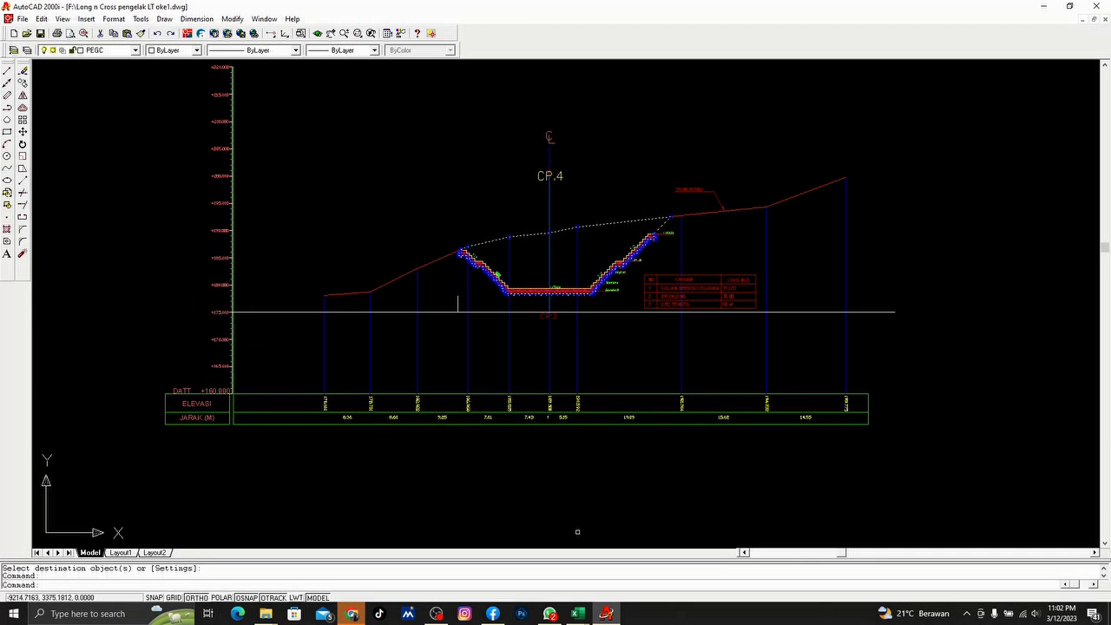
pyautogui.click(580, 615)
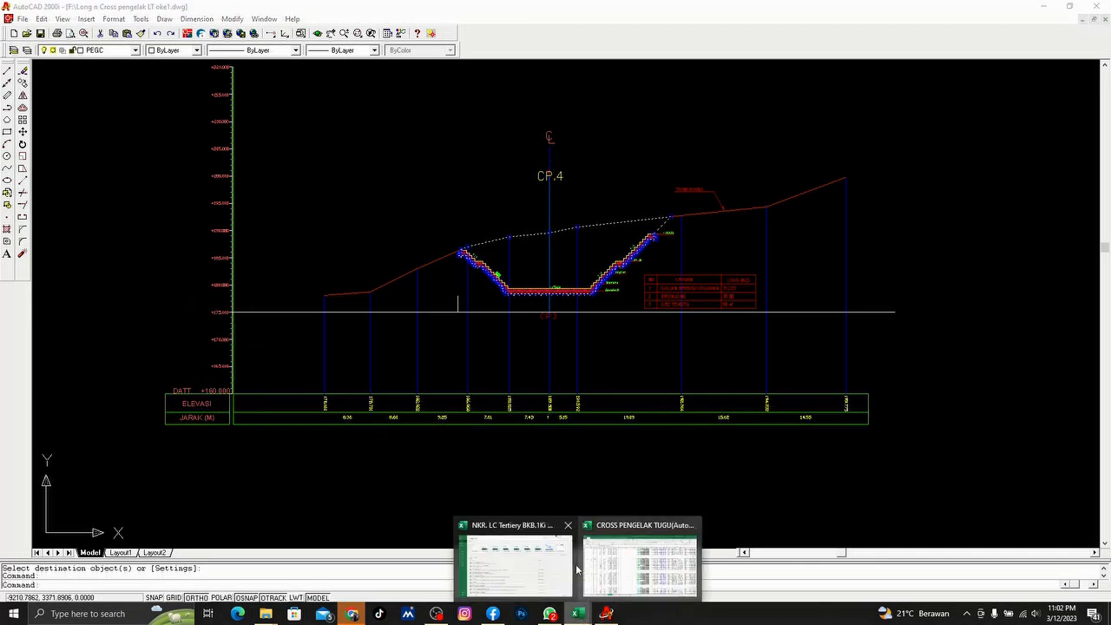
pyautogui.click(590, 573)
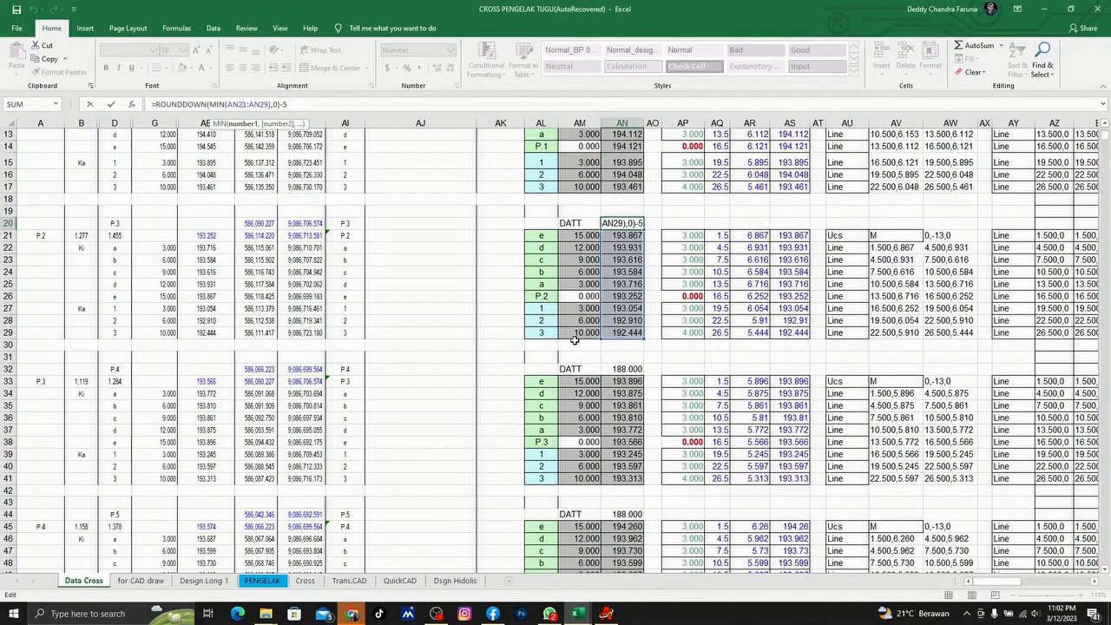
# Step: Examine the ROUNDDOWN and MIN parts of the P.2 DATT formula in AN20, and leave the cell
pyautogui.press('Left')
pyautogui.press('Left')
pyautogui.press('Left')
pyautogui.press('Left')
pyautogui.press('Left')
pyautogui.press('Left')
pyautogui.press('Left')
pyautogui.press('Left')
pyautogui.press('Left')
pyautogui.press('Left')
pyautogui.press('Left')
pyautogui.press('Left')
pyautogui.click(706, 260)
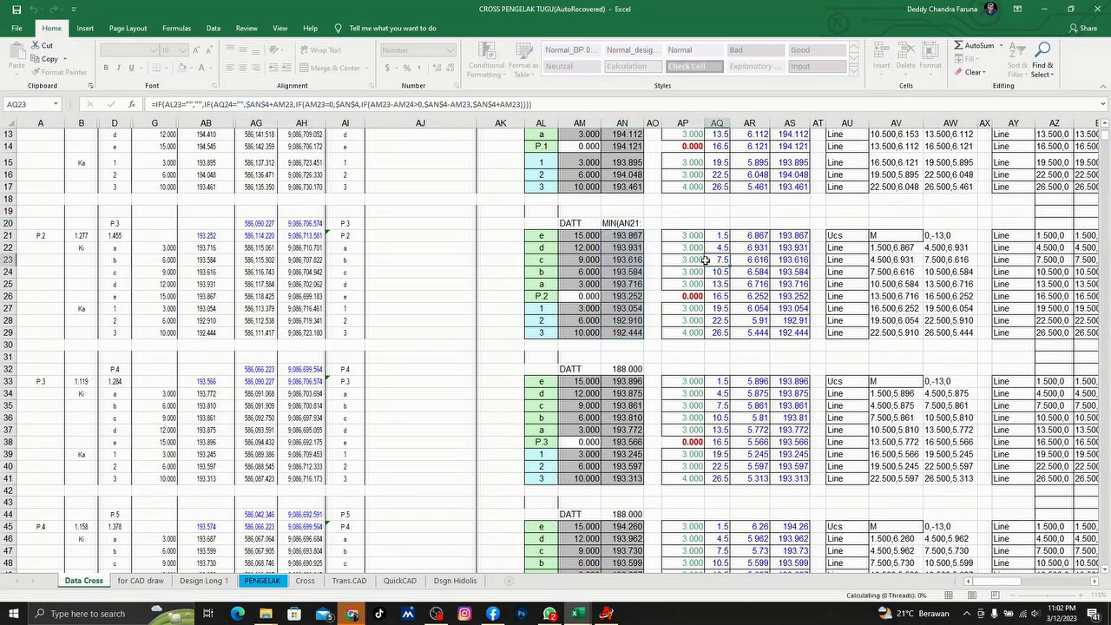
# Step: Compare the DATT and elevation formulas in AN20, AN21, AN44 and AN46 of the Data Cross sheet
pyautogui.click(627, 224)
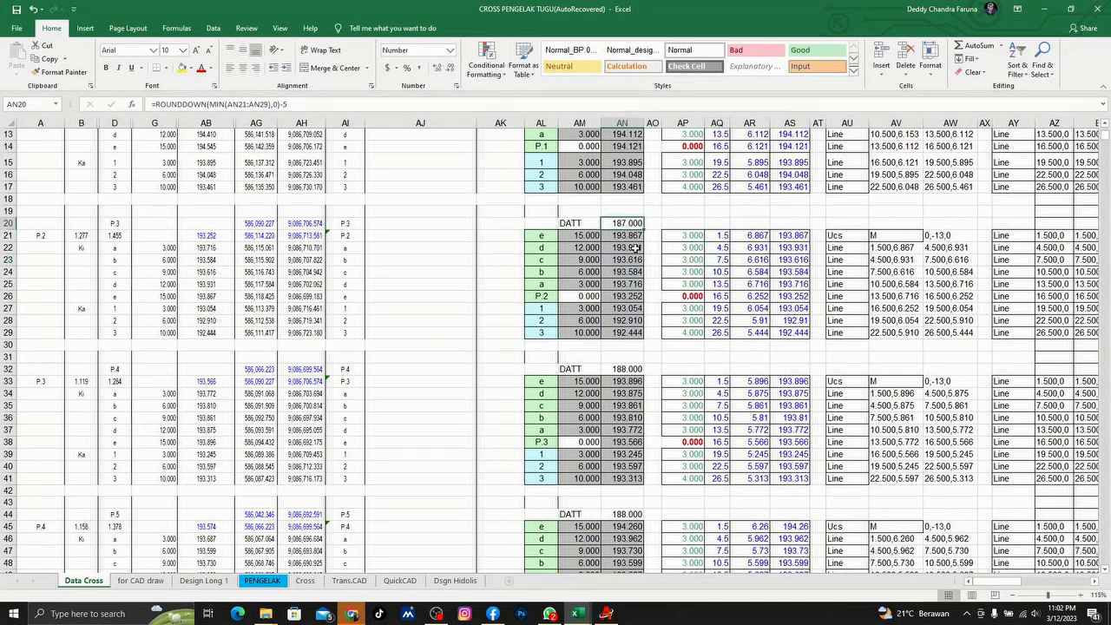
pyautogui.click(634, 236)
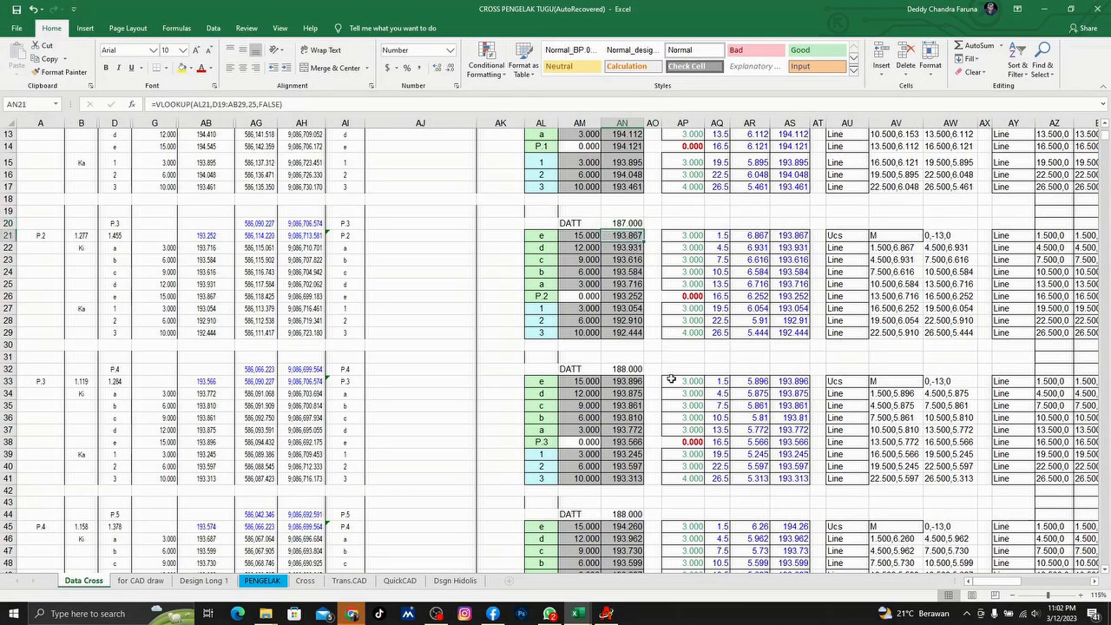
pyautogui.click(633, 514)
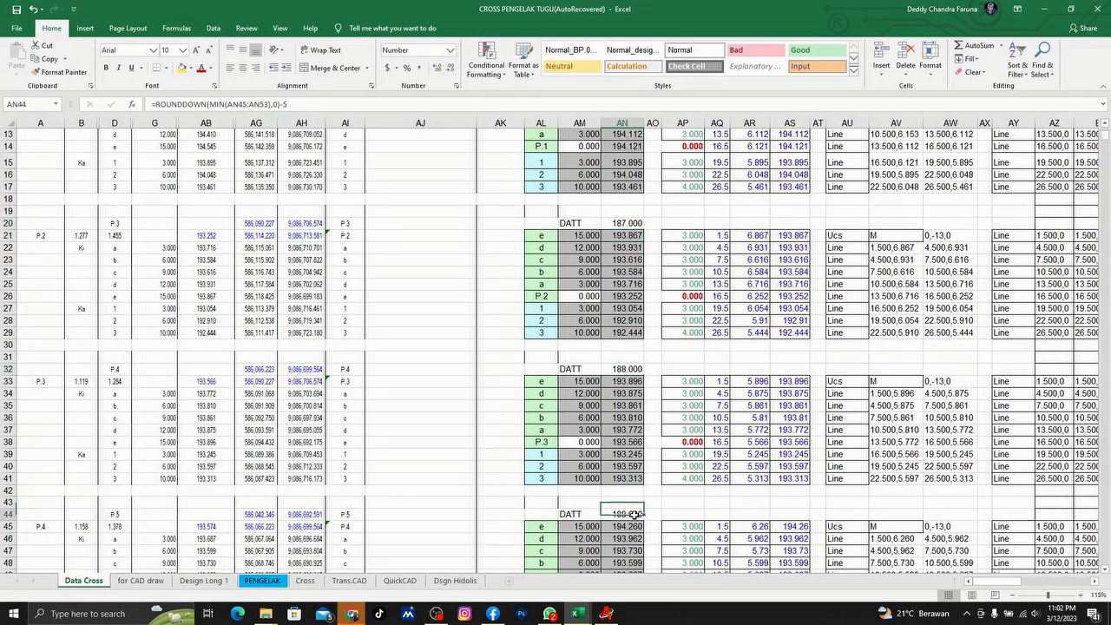
pyautogui.click(635, 538)
pyautogui.scroll(-8, 636, 521)
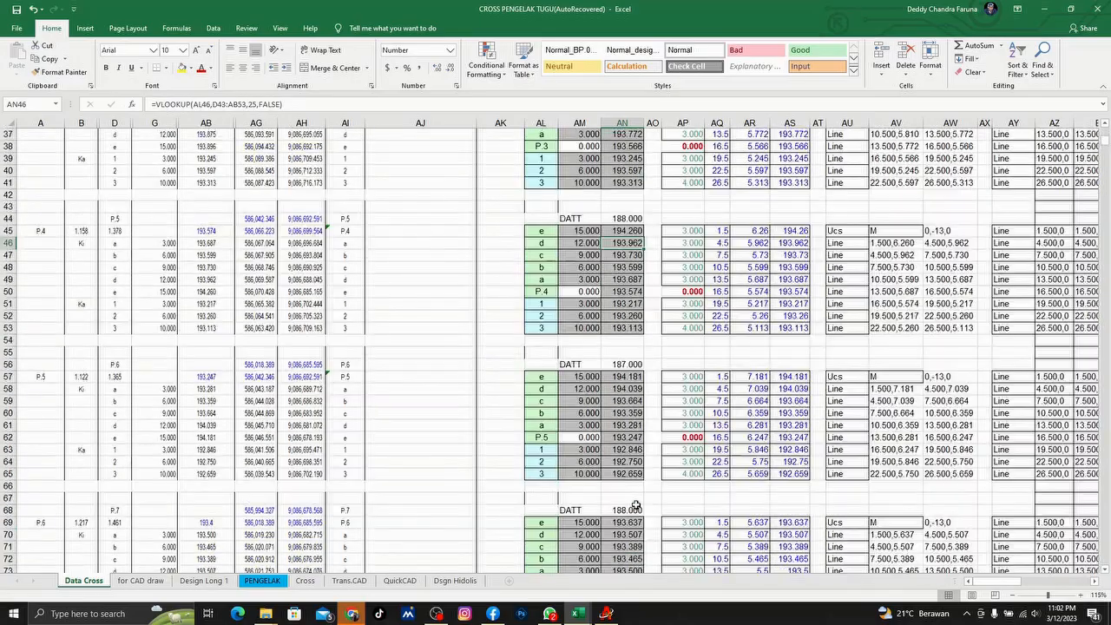
# Step: Switch to AutoCAD and examine the DATT. labels and elevation scales of the CP.4, CP.3 and CP.5 sections
pyautogui.click(607, 613)
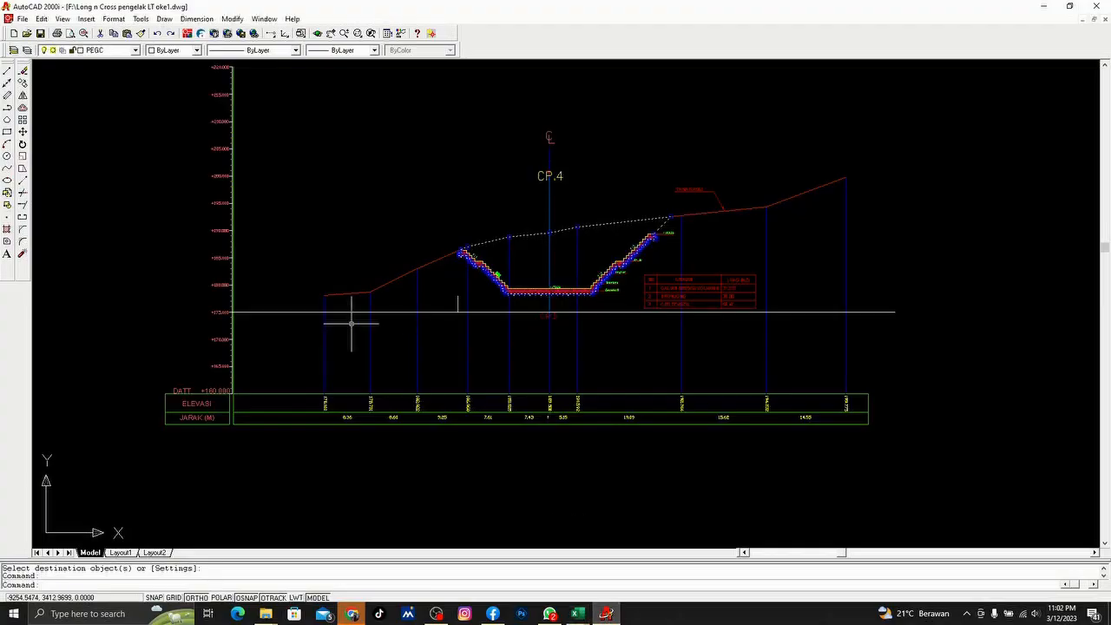
pyautogui.scroll(2, 202, 391)
pyautogui.scroll(2, 205, 391)
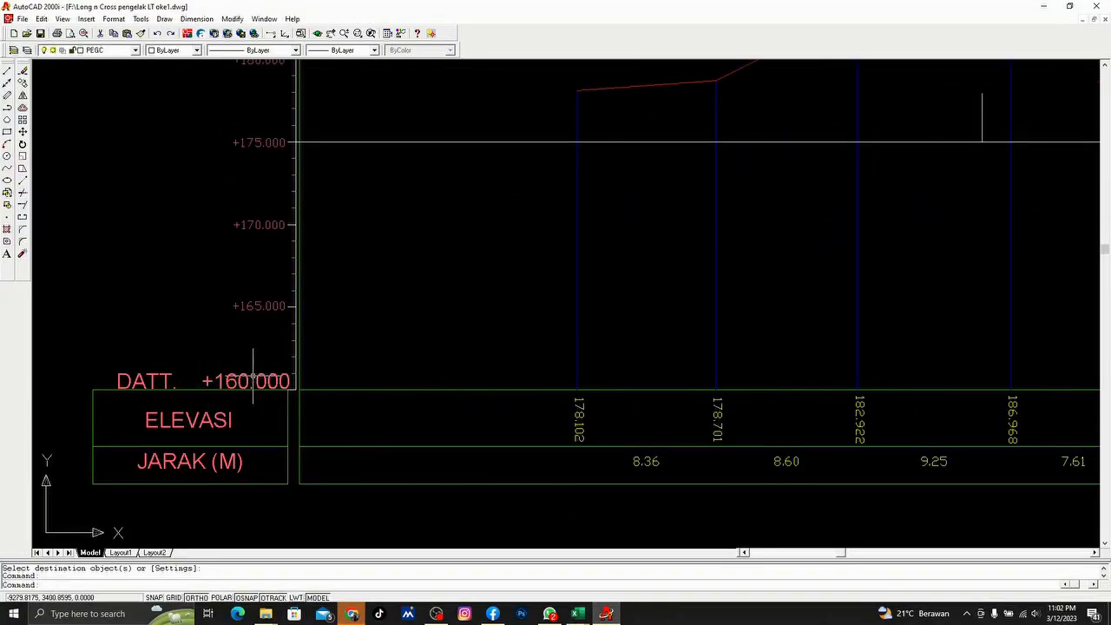
pyautogui.scroll(-3, 254, 377)
pyautogui.scroll(-3, 254, 376)
pyautogui.scroll(2, 271, 213)
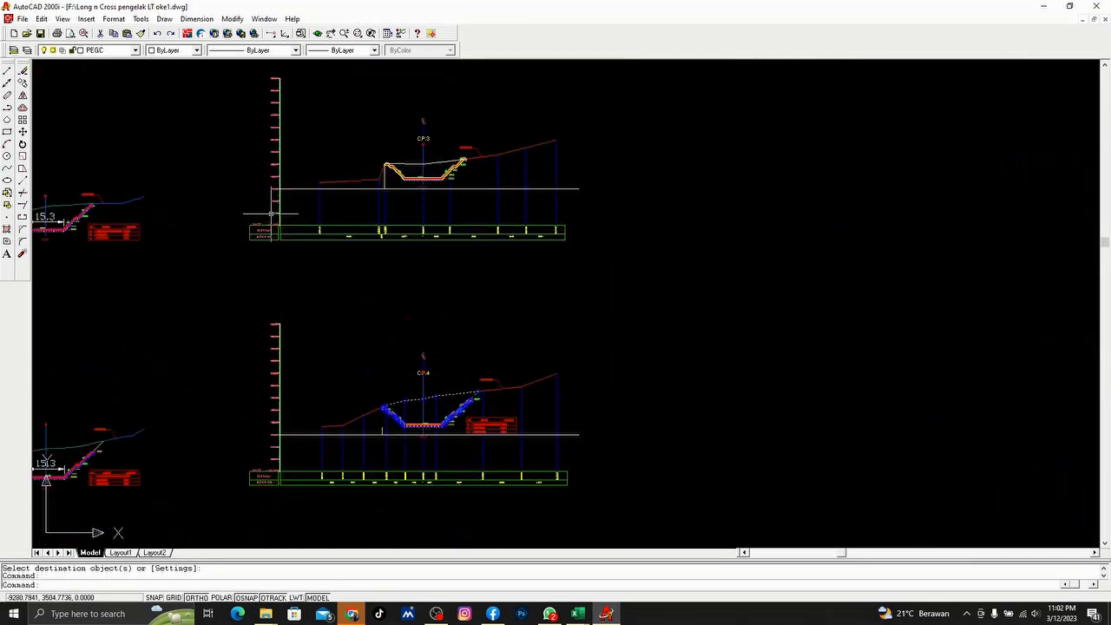
pyautogui.scroll(3, 271, 213)
pyautogui.scroll(-4, 269, 217)
pyautogui.scroll(1, 269, 218)
pyautogui.scroll(5, 324, 319)
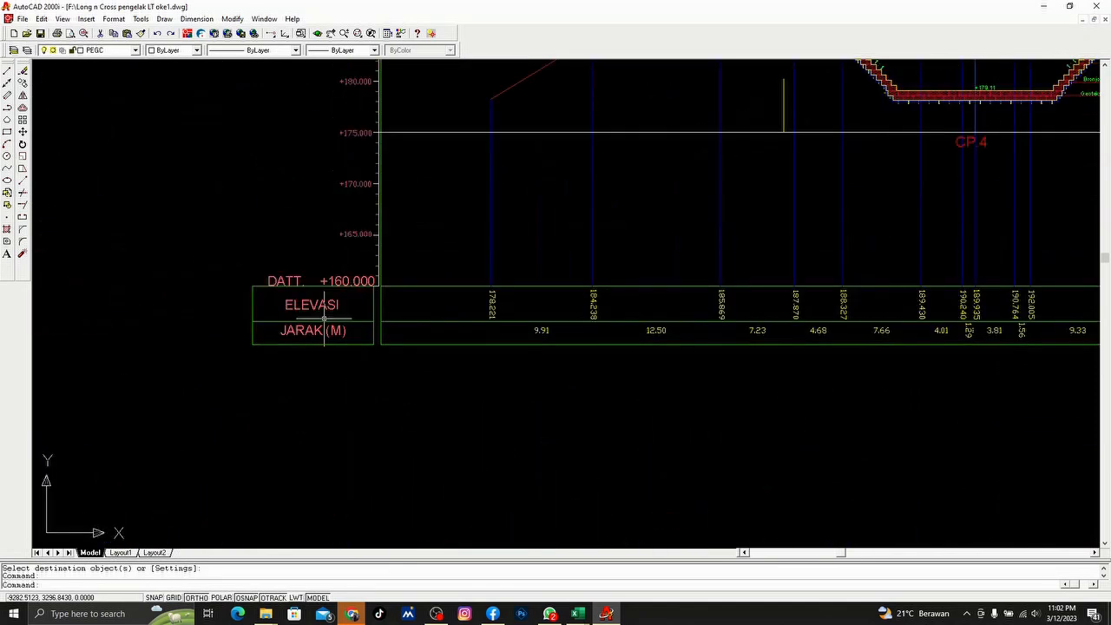
pyautogui.scroll(-4, 324, 319)
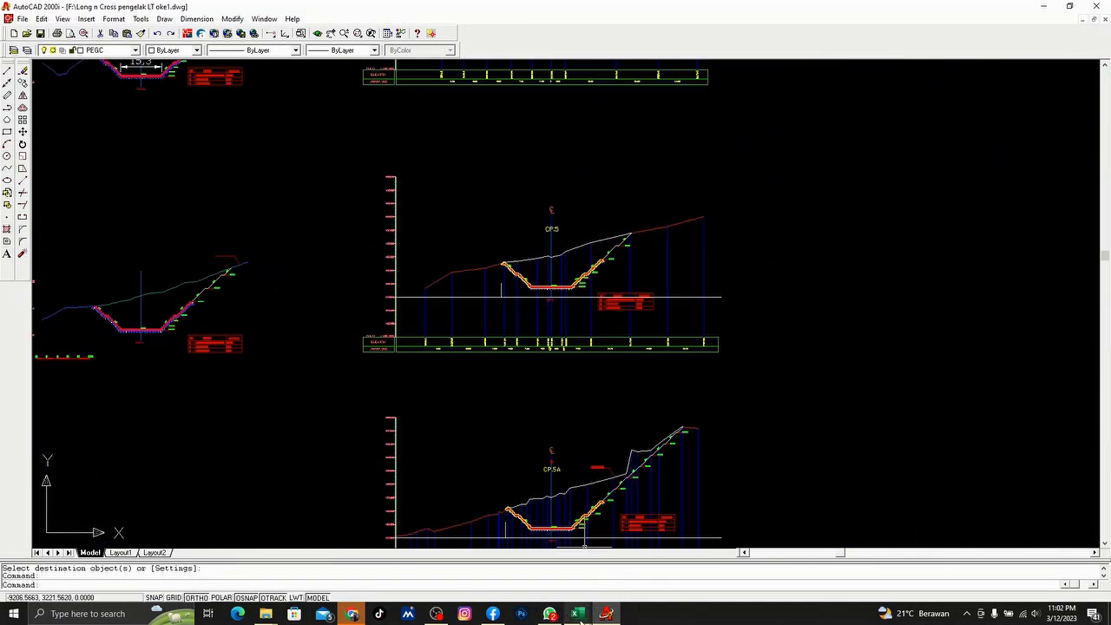
# Step: Return to the CROSS PENGELAK TUGU workbook, review the Data Cross sections down to P.12, and open the for CAD draw sheet
pyautogui.moveTo(577, 614)
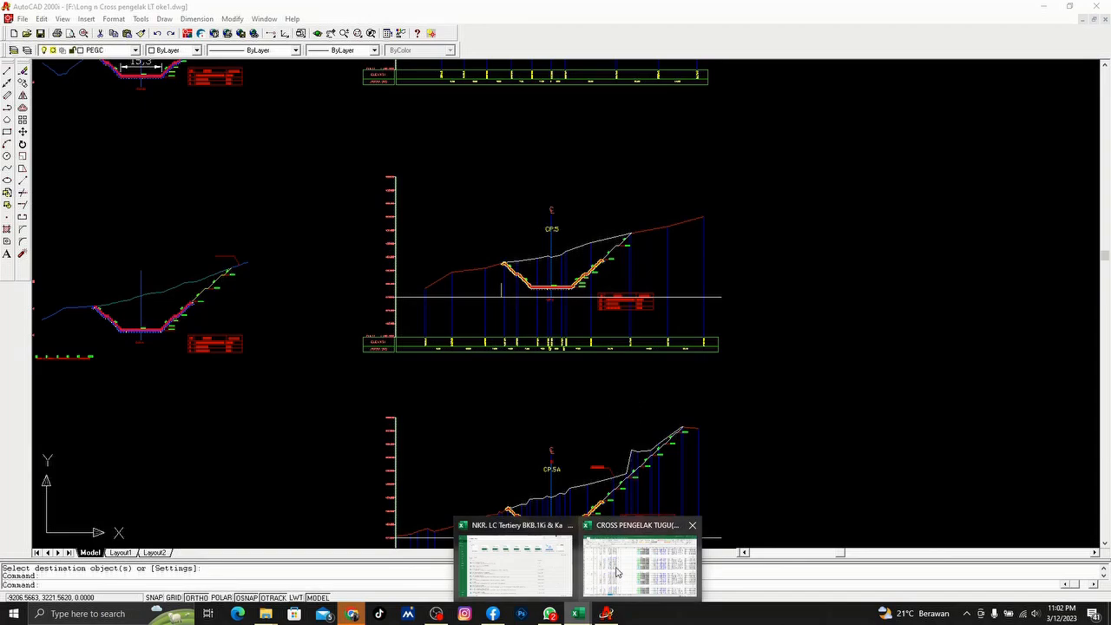
pyautogui.click(608, 563)
pyautogui.scroll(-18, 540, 369)
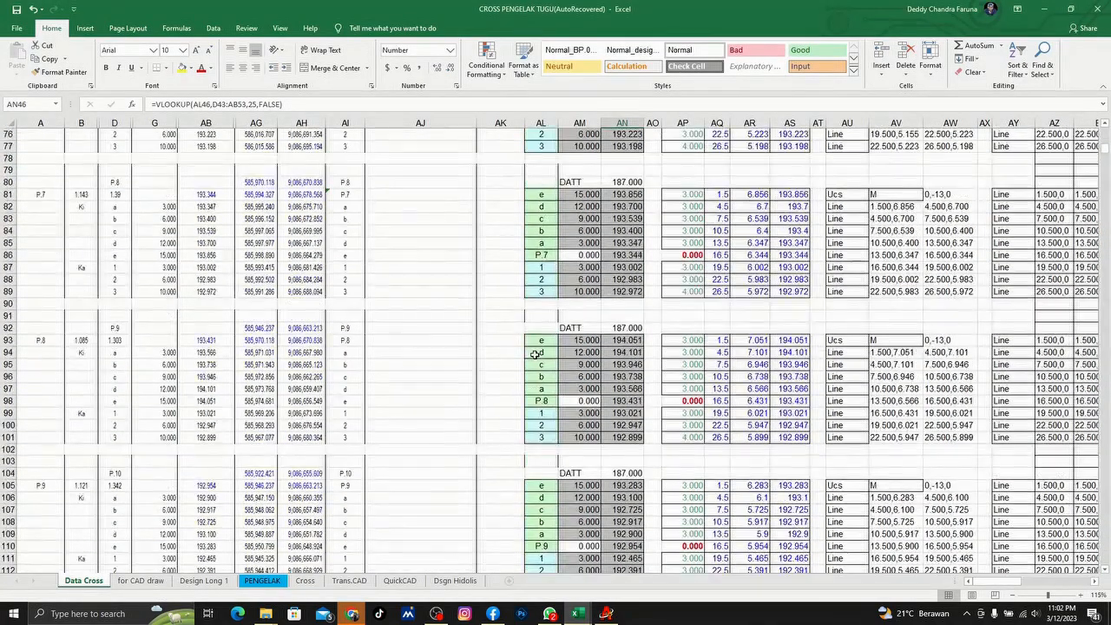
pyautogui.scroll(-6, 538, 355)
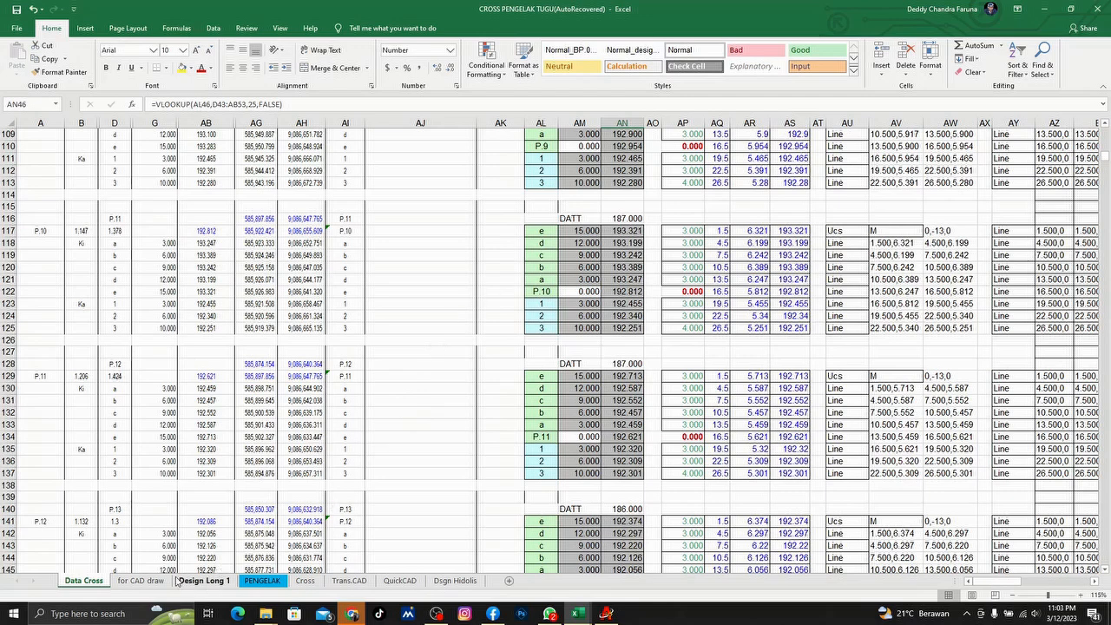
pyautogui.click(139, 581)
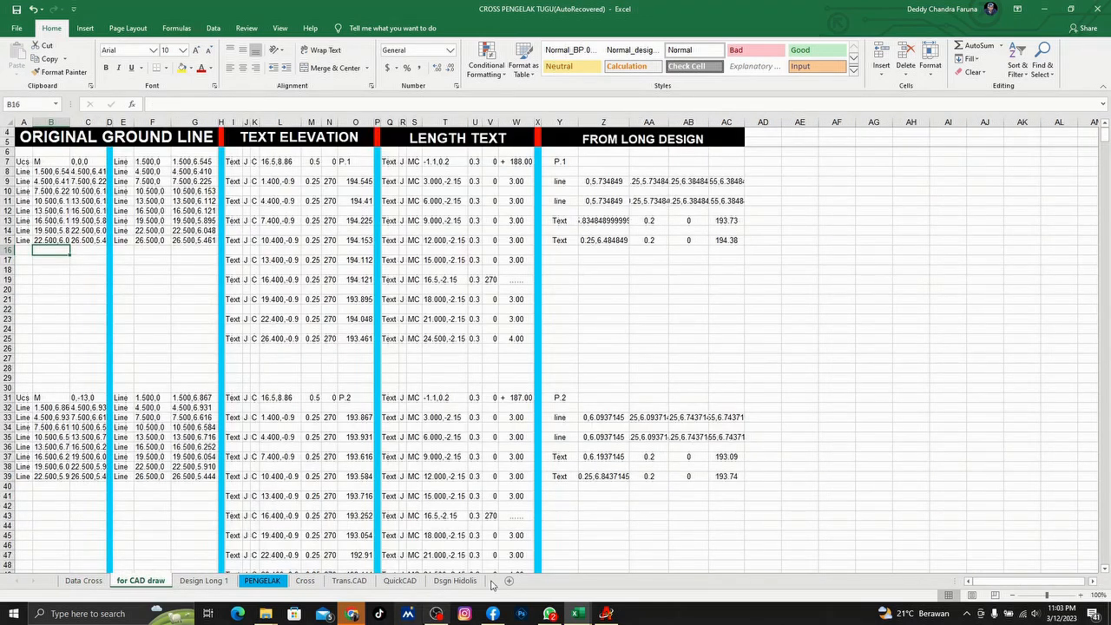
# Step: Open the Design Long 1 sheet and examine its long-section command columns, from Nama Patok to Elevasi Muka Air
pyautogui.click(202, 581)
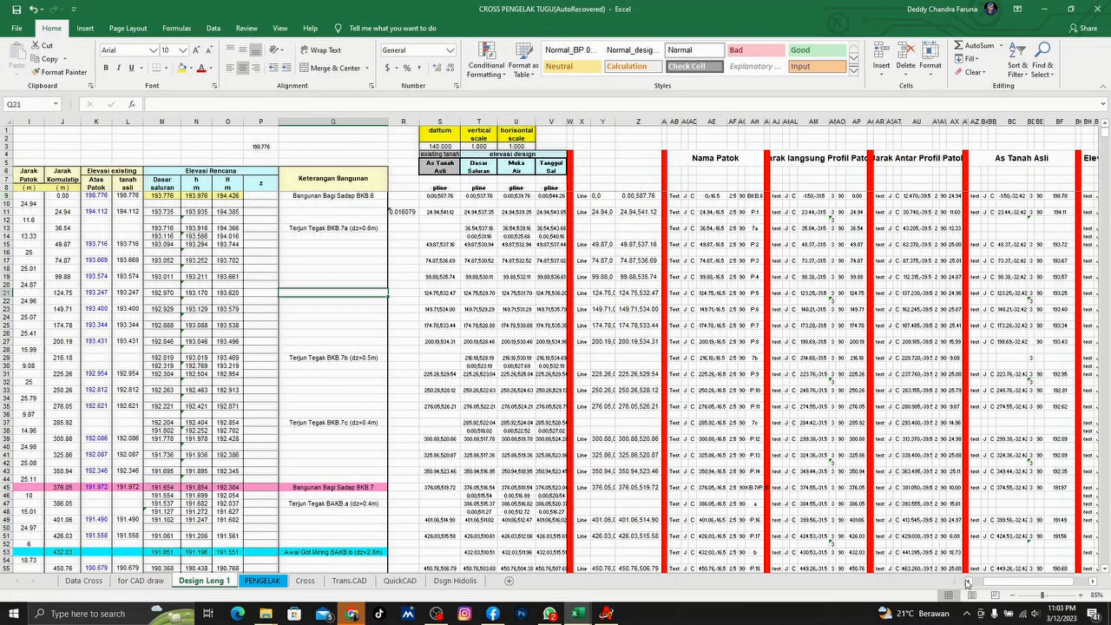
pyautogui.moveTo(1039, 582); pyautogui.dragTo(1046, 584)
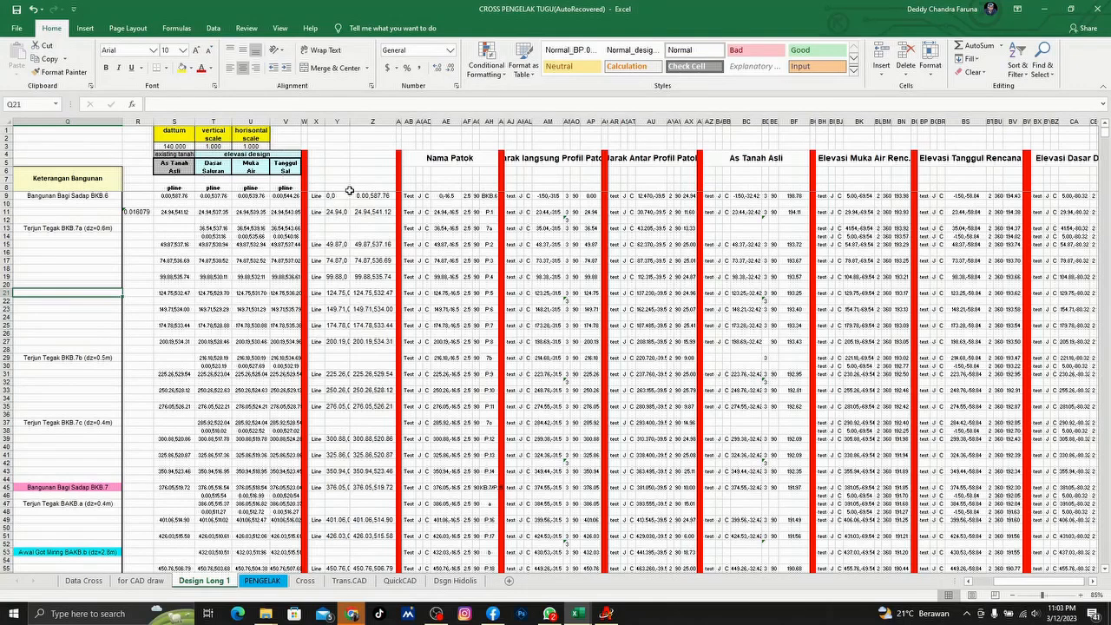
pyautogui.click(457, 220)
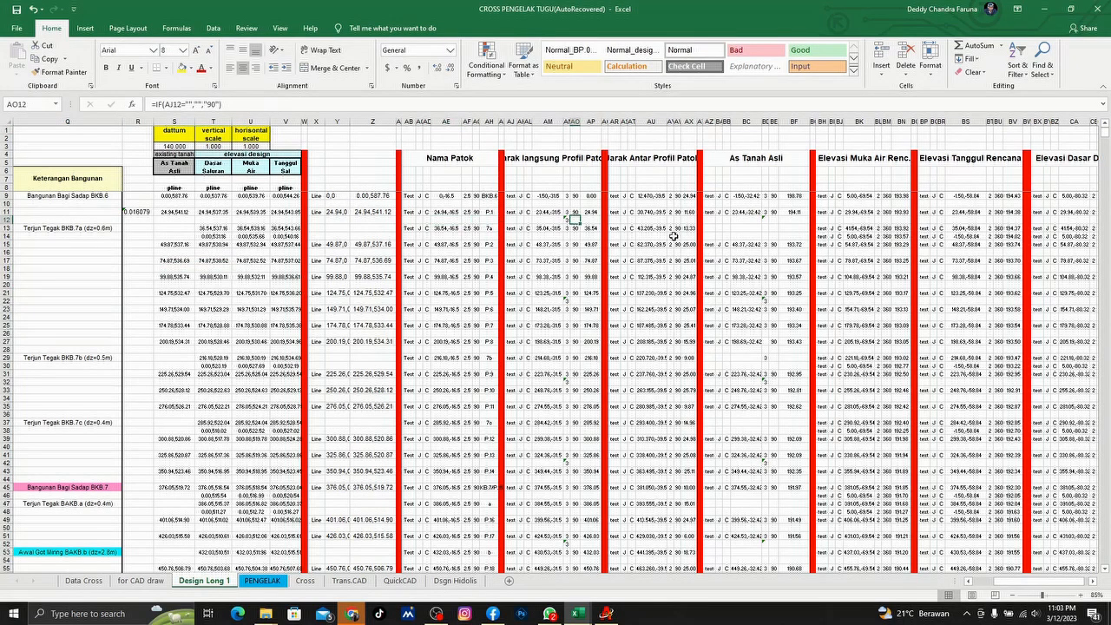
pyautogui.click(858, 220)
pyautogui.click(865, 237)
pyautogui.scroll(-5, 868, 244)
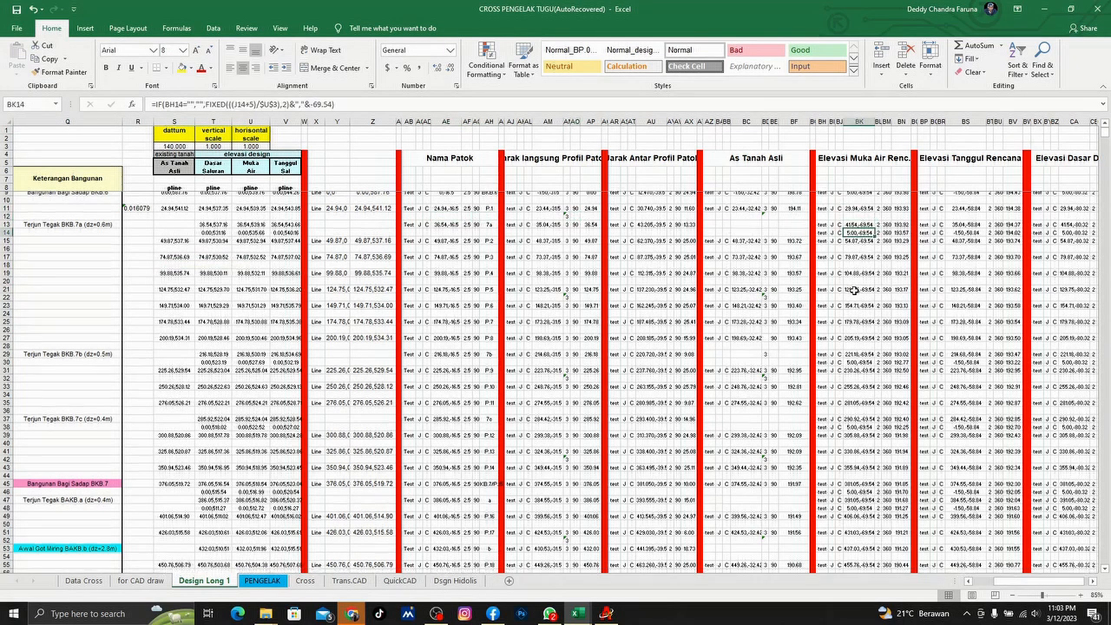
pyautogui.scroll(-6, 855, 289)
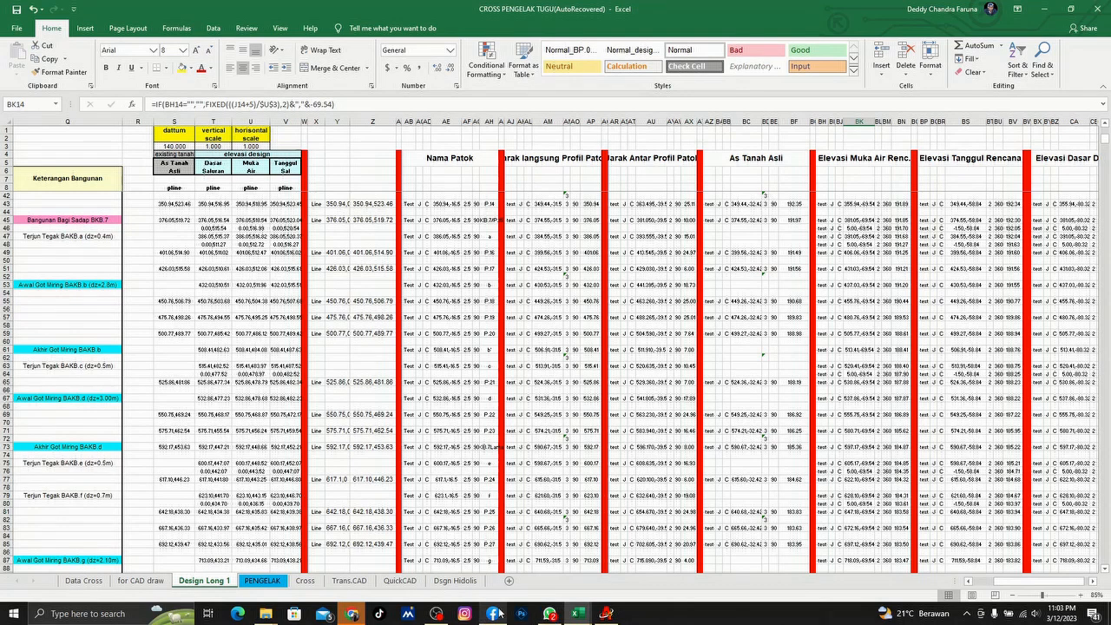
pyautogui.scroll(-8, 492, 287)
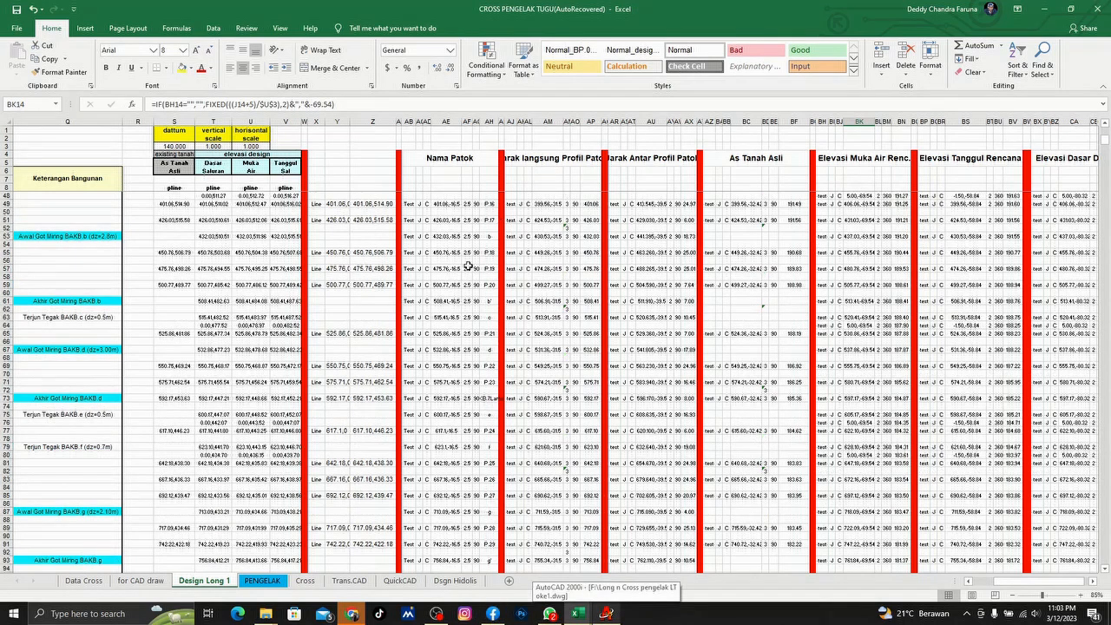
# Step: Review the Dsgn Hidolis hydraulic calculations and the Data Cross sections, and return to the Design Long 1 sheet
pyautogui.click(455, 580)
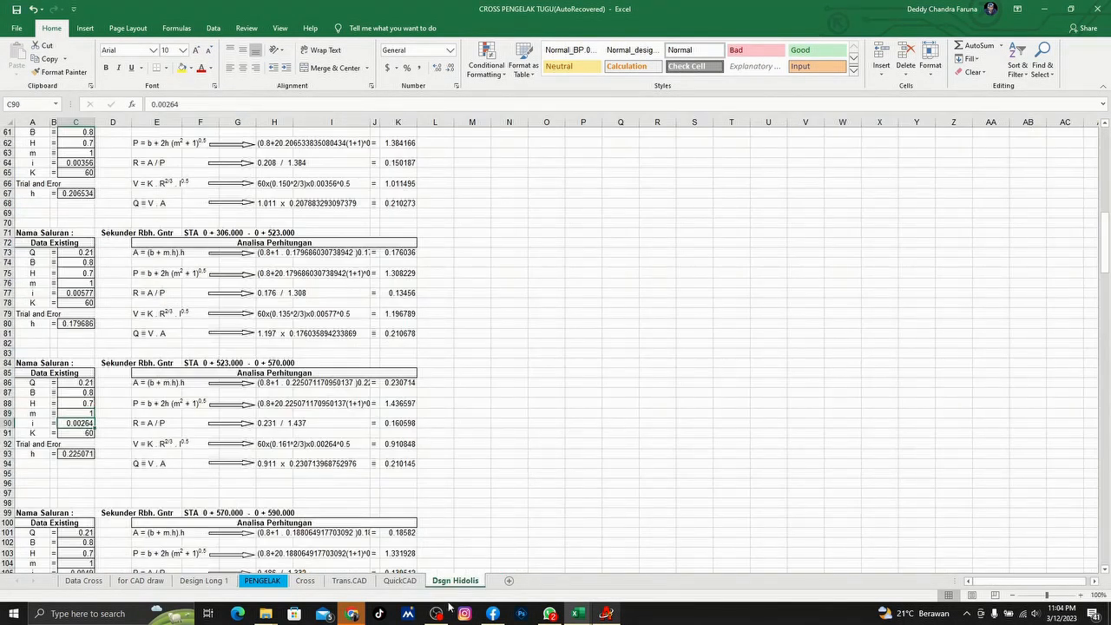
pyautogui.click(84, 581)
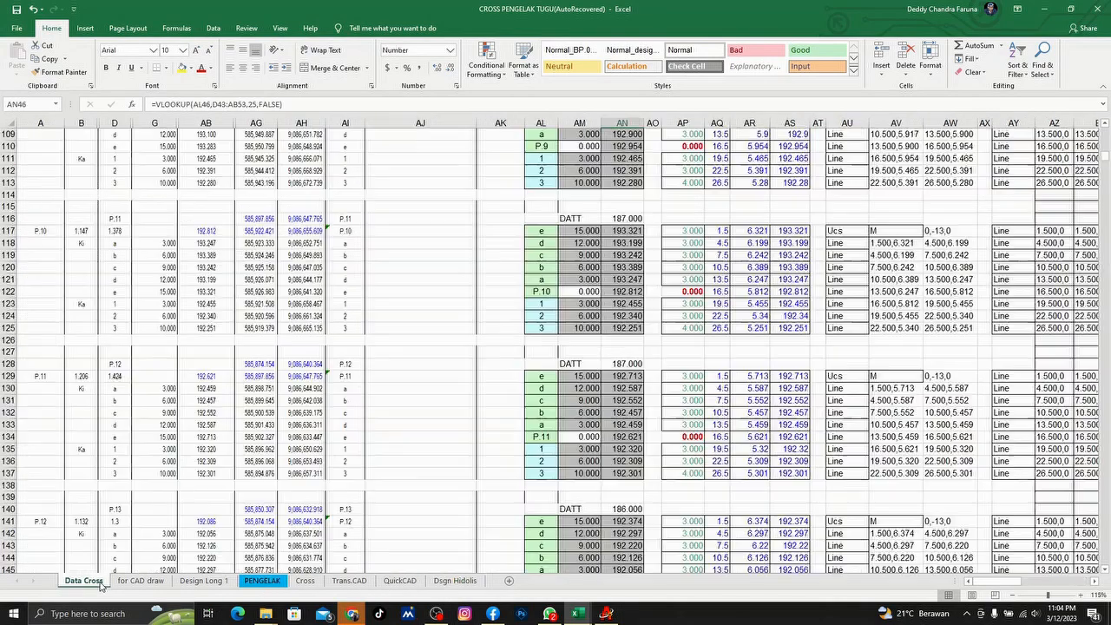
pyautogui.click(208, 581)
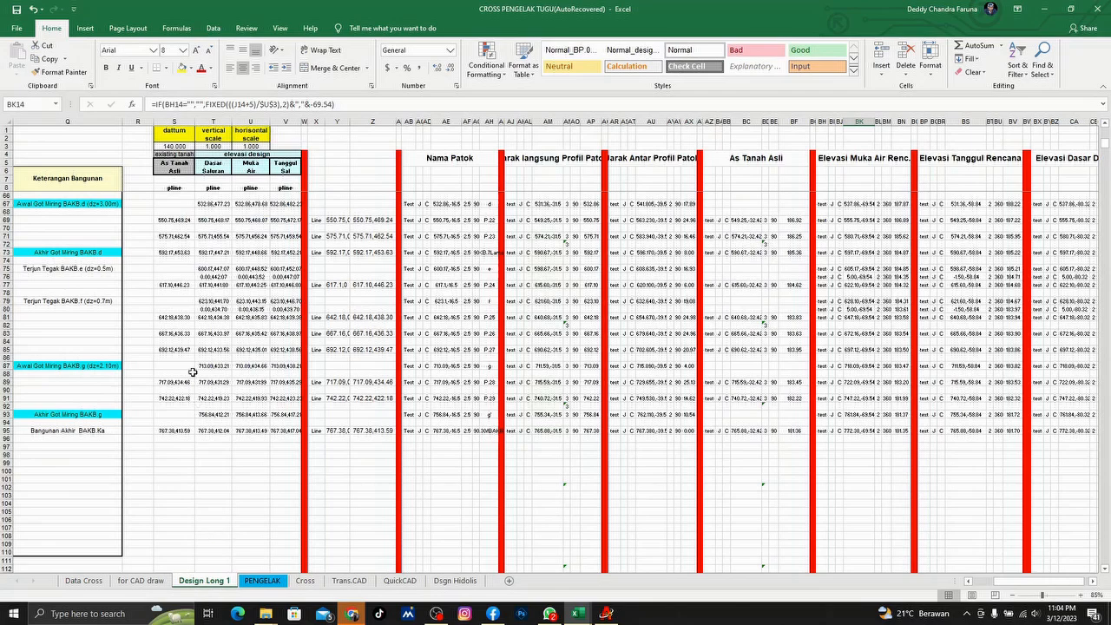
# Step: Examine the Data Desaign parameters, from Q to slope i, for the first reach at the start of the Form Long table
pyautogui.scroll(19, 237, 323)
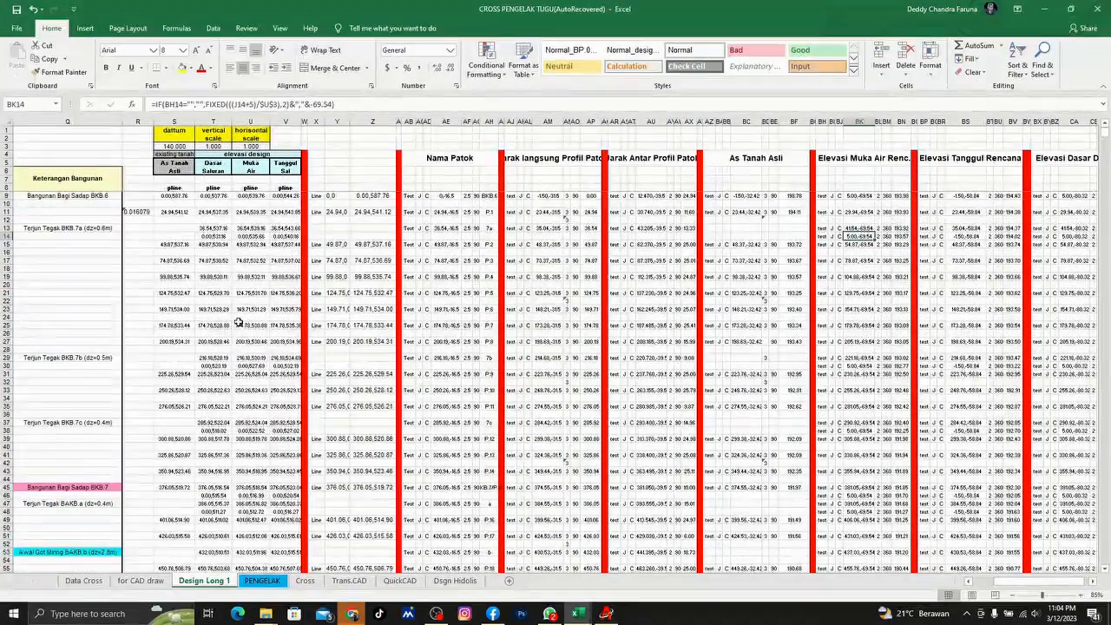
pyautogui.moveTo(1023, 584); pyautogui.dragTo(941, 595)
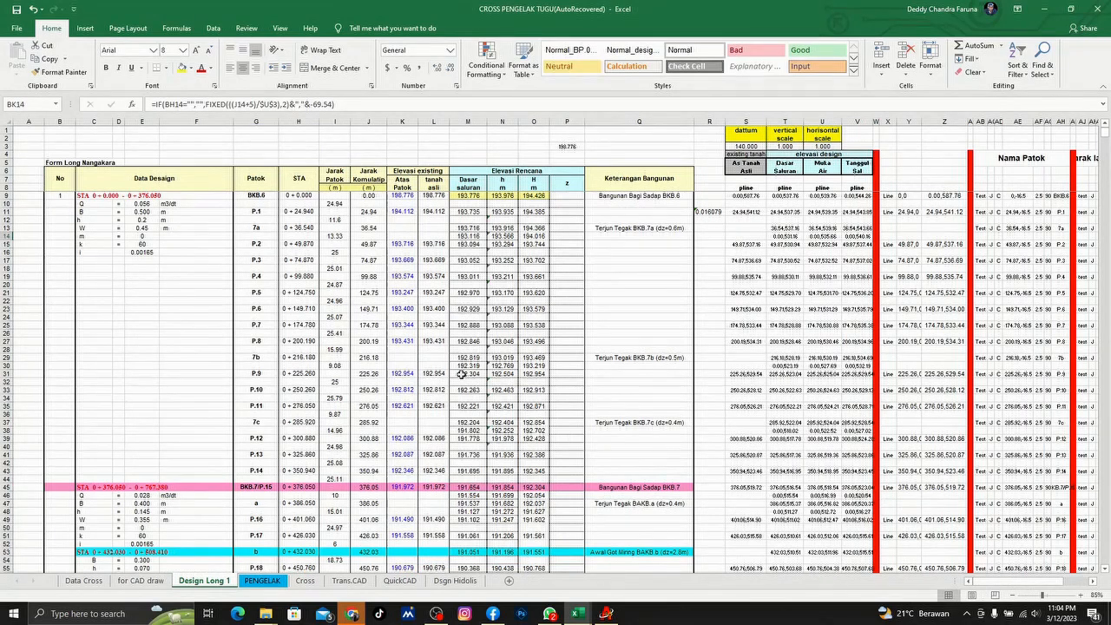
pyautogui.click(141, 204)
pyautogui.click(142, 251)
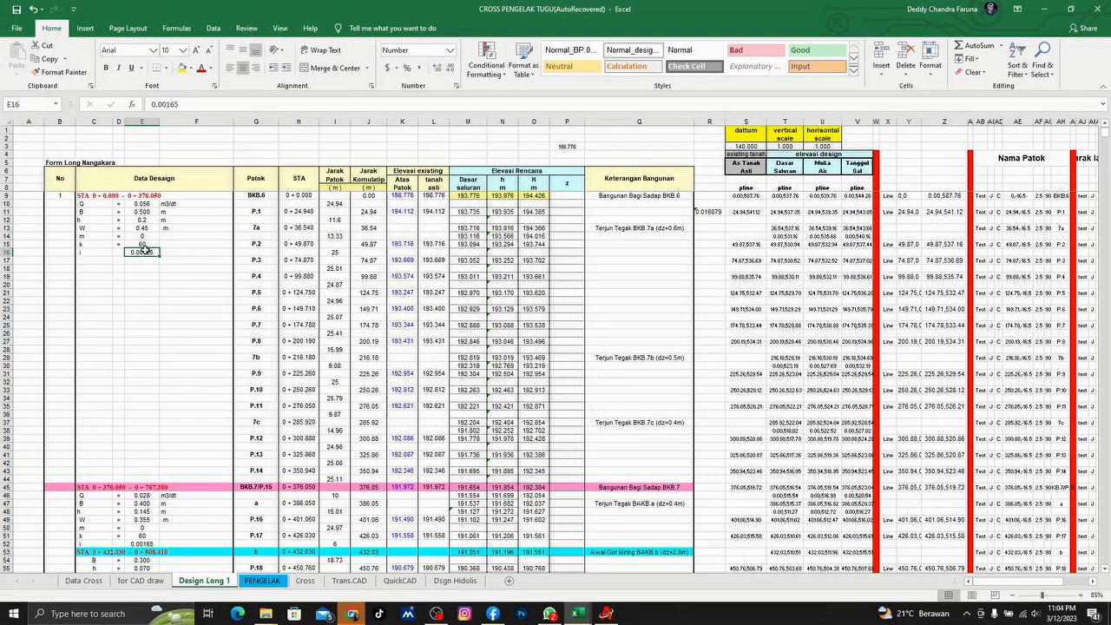
# Step: Examine the Elevasi existing columns, Atas Patok and tanah asli, from P.2 to P.7 and through the following stations
pyautogui.click(404, 254)
pyautogui.click(445, 253)
pyautogui.click(445, 284)
pyautogui.click(443, 325)
pyautogui.scroll(-5, 443, 330)
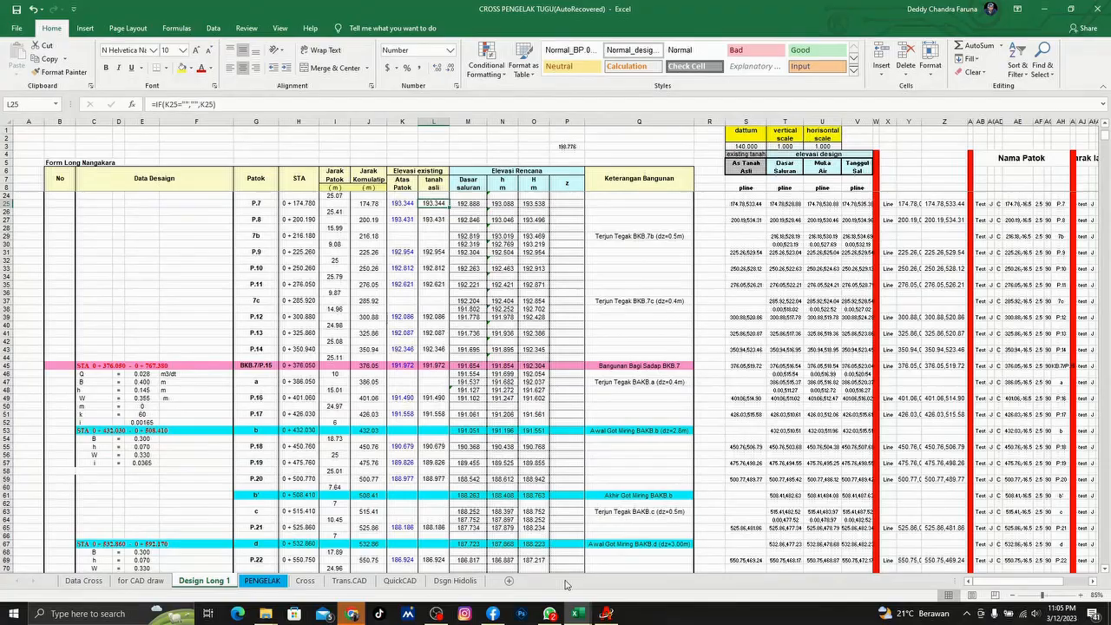